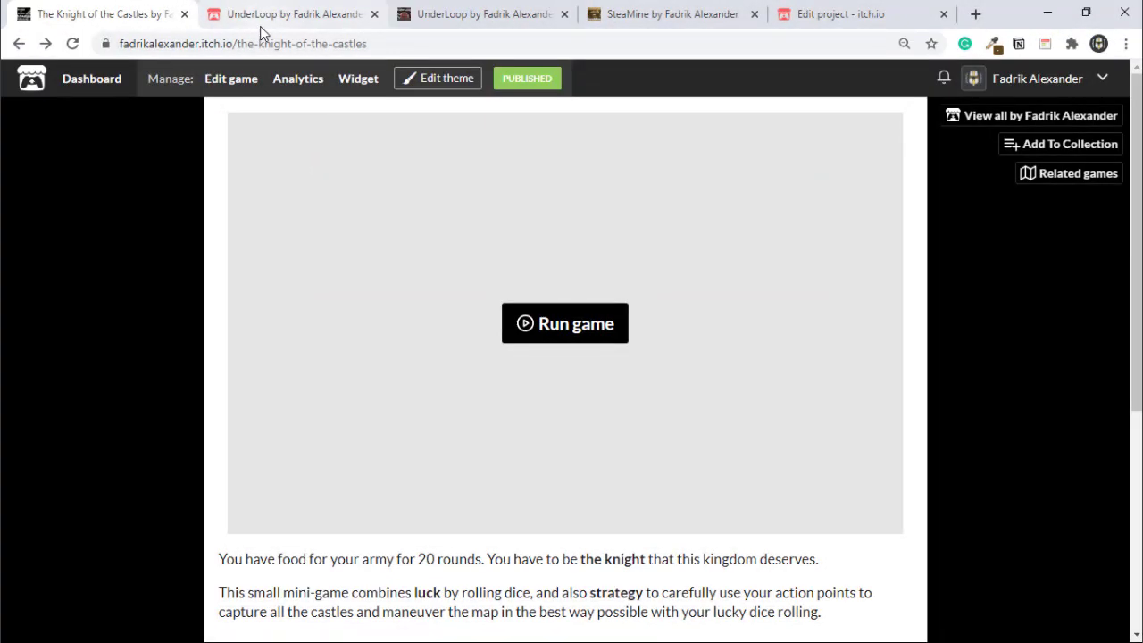
- View the draft UnderLoop page, then the published UnderLoop page, scrolling down its content
left_click(260, 23)
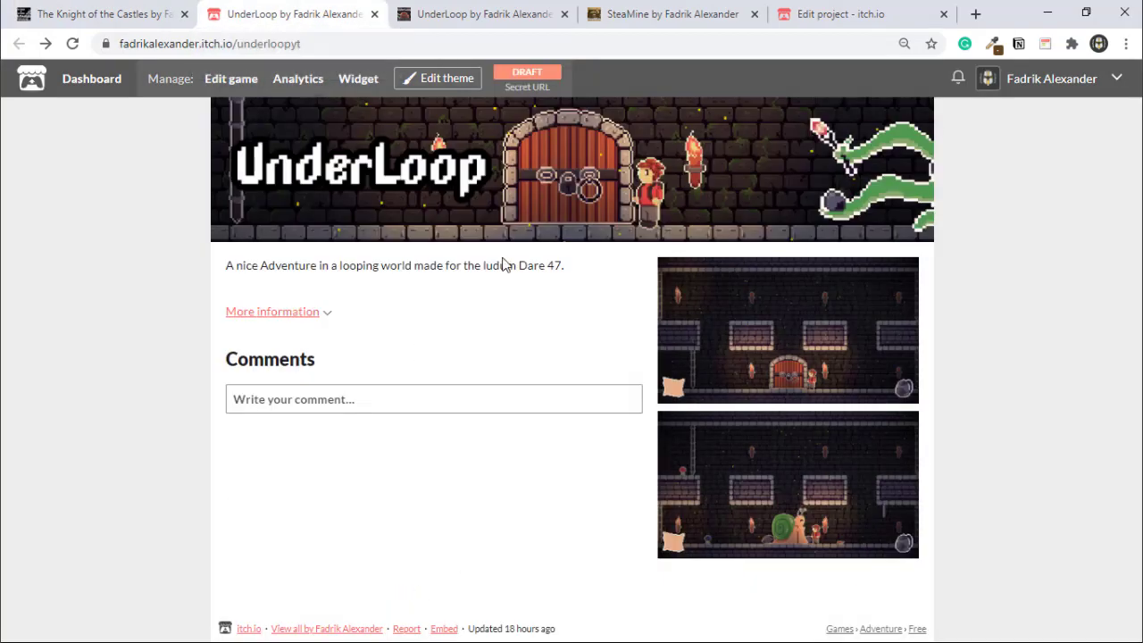
left_click(507, 23)
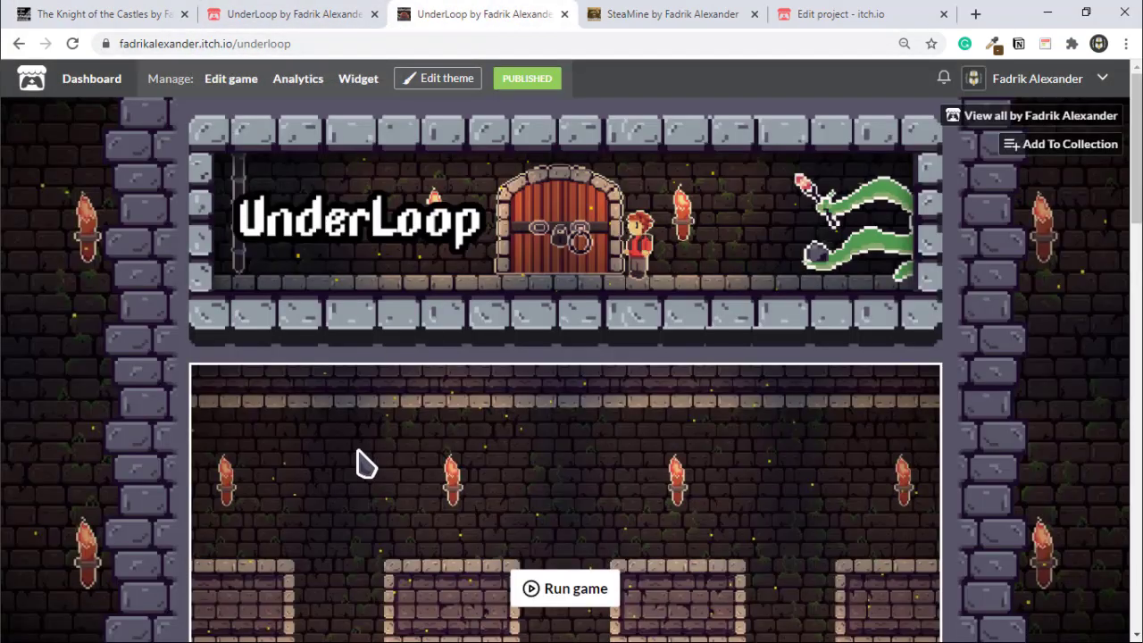
scroll(357, 463, "down", 9)
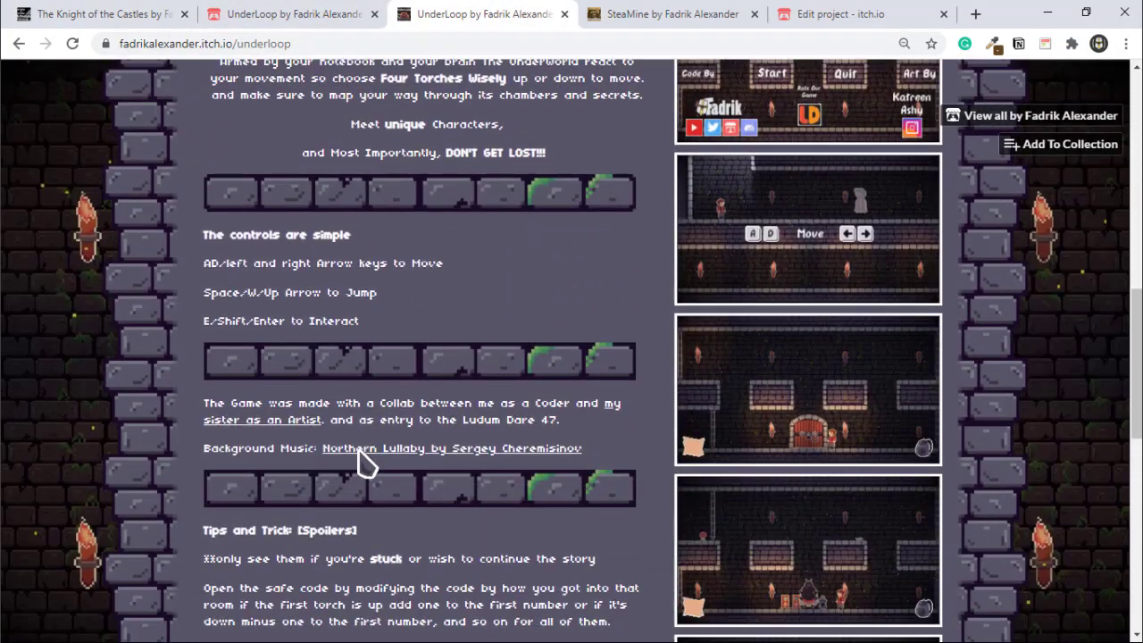
scroll(363, 462, "down", 4)
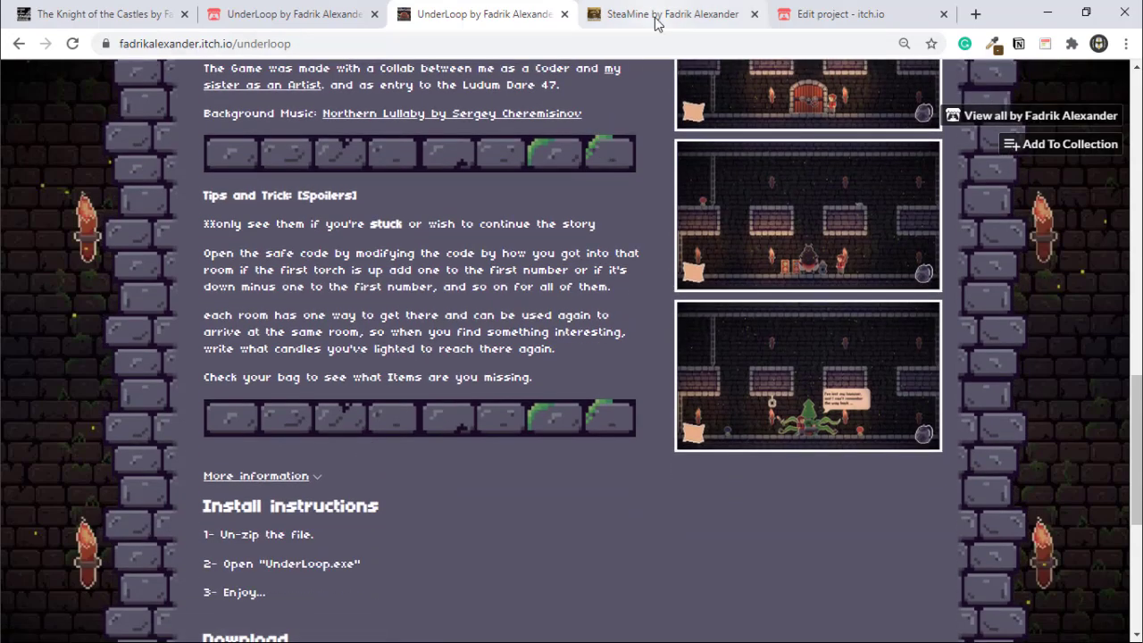
- Glance at the SteaMine page, then return to the published UnderLoop page's description
left_click(658, 18)
scroll(575, 303, "down", 5)
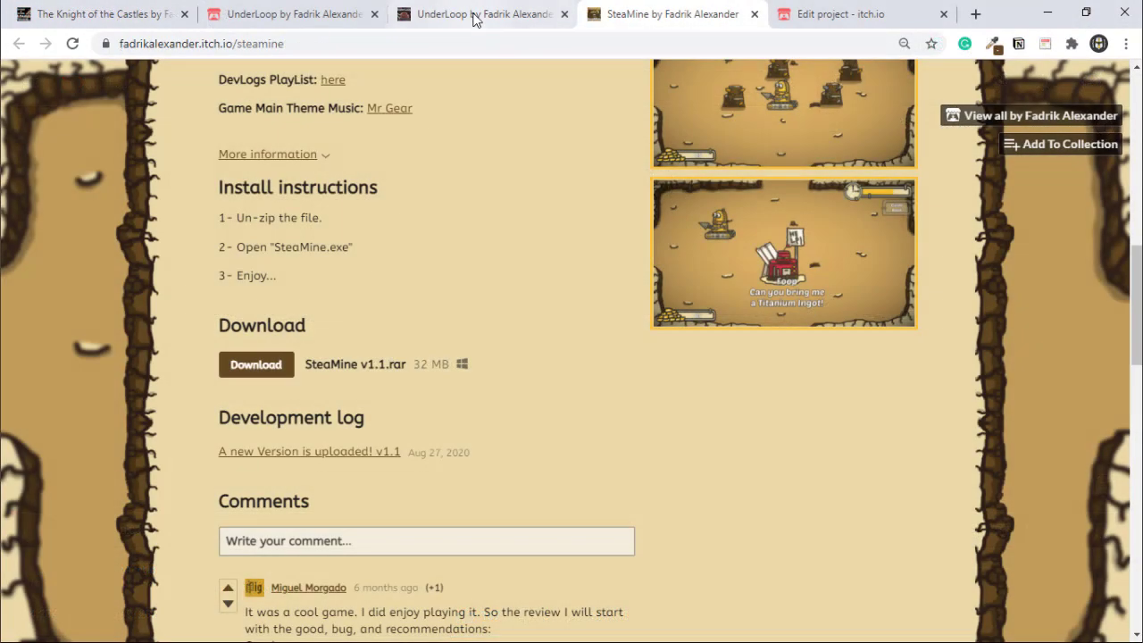
left_click(474, 18)
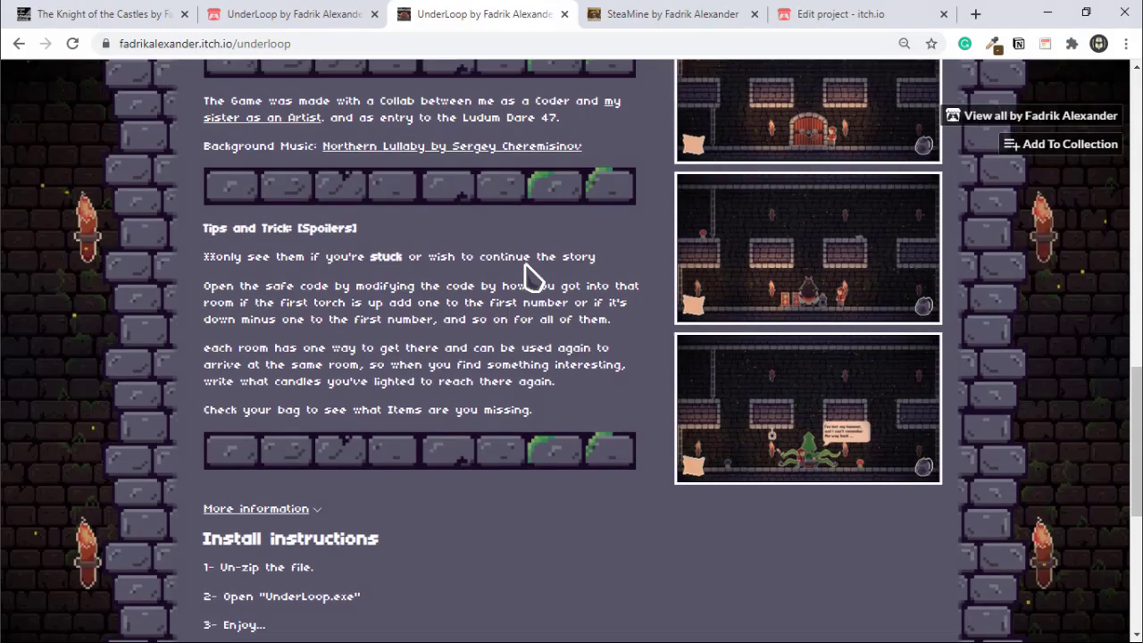
scroll(533, 276, "up", 10)
scroll(527, 275, "up", 4)
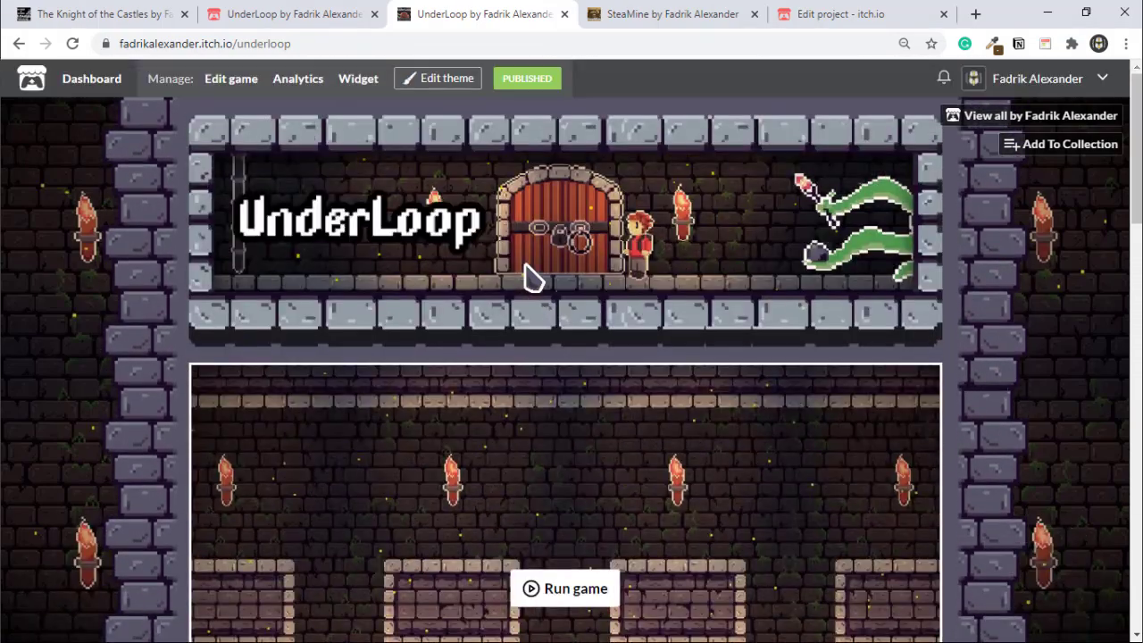
scroll(449, 326, "down", 6)
- Scroll further down the published UnderLoop page
scroll(449, 326, "down", 7)
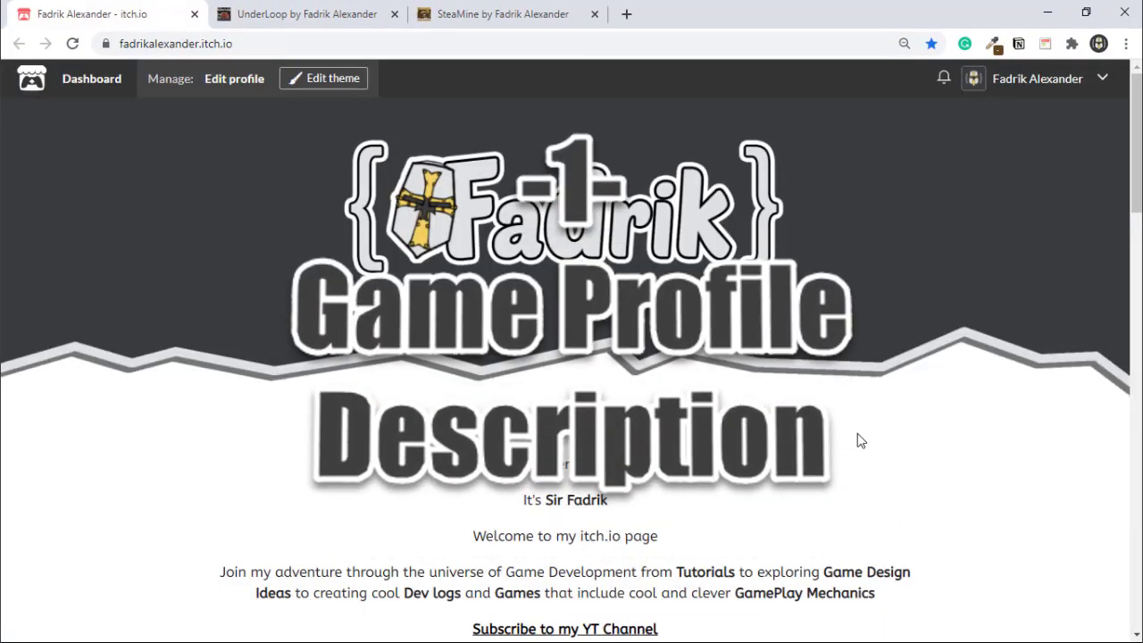
- Scroll to the profile's game cards and select, then deselect, the UnderLoop card's description
scroll(399, 371, "down", 2)
scroll(399, 365, "down", 3)
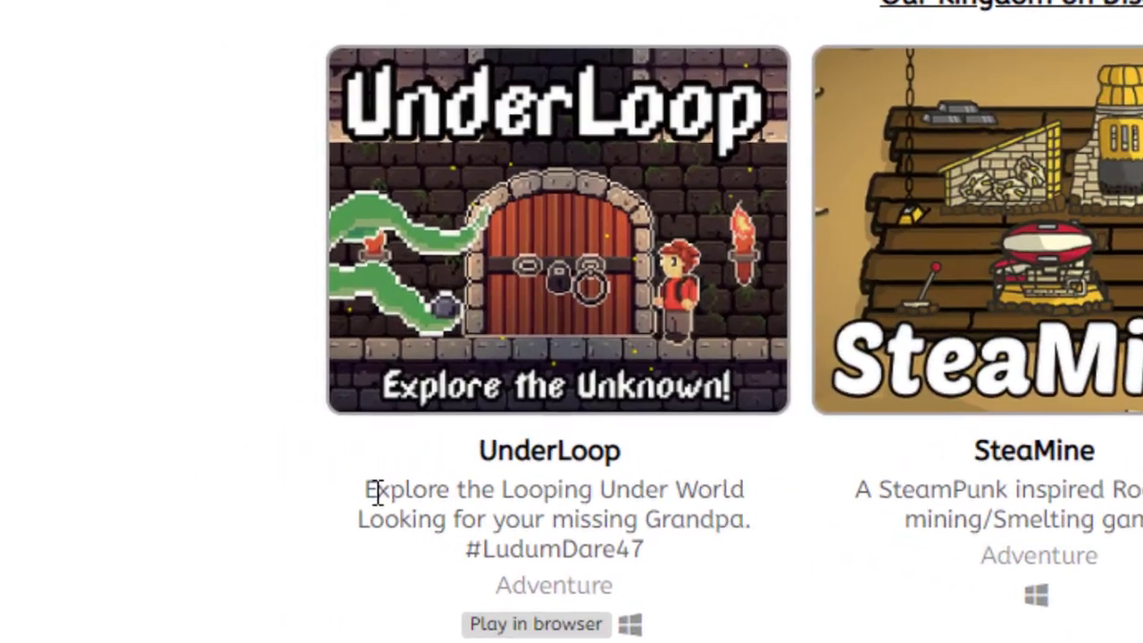
left_click_drag(224, 498, 352, 501)
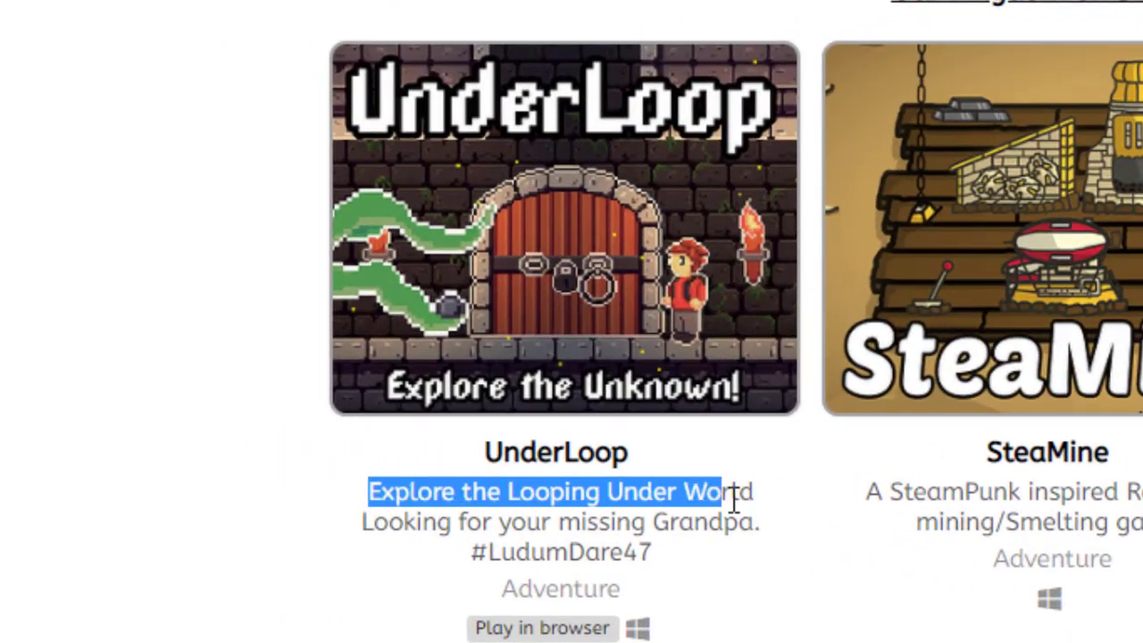
left_click_drag(734, 496, 747, 515)
left_click(623, 525)
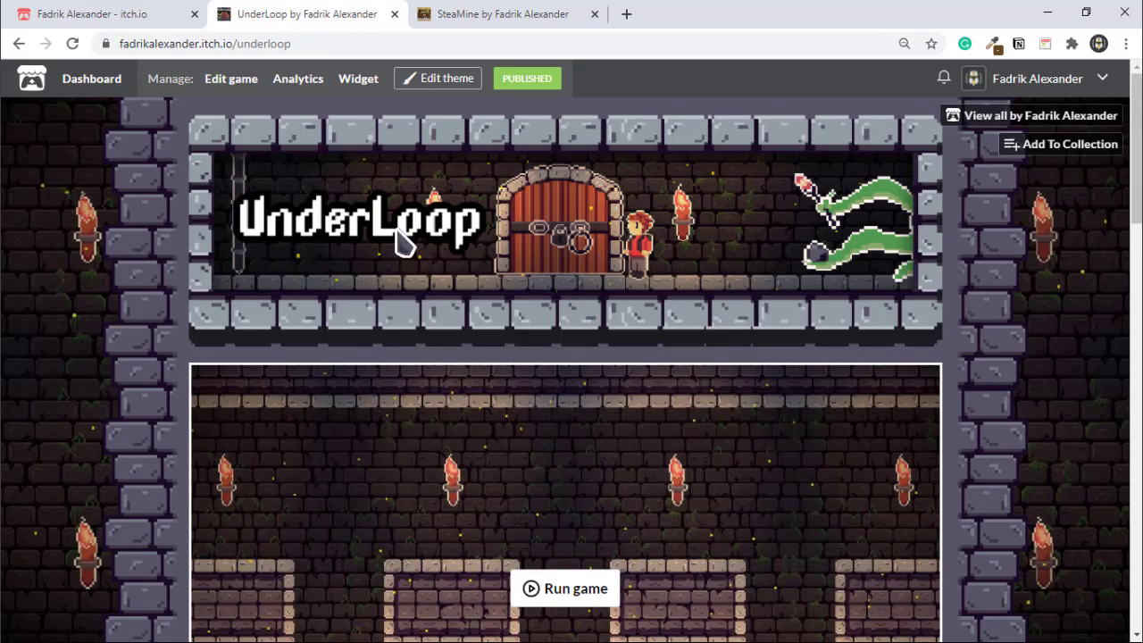
scroll(504, 294, "down", 6)
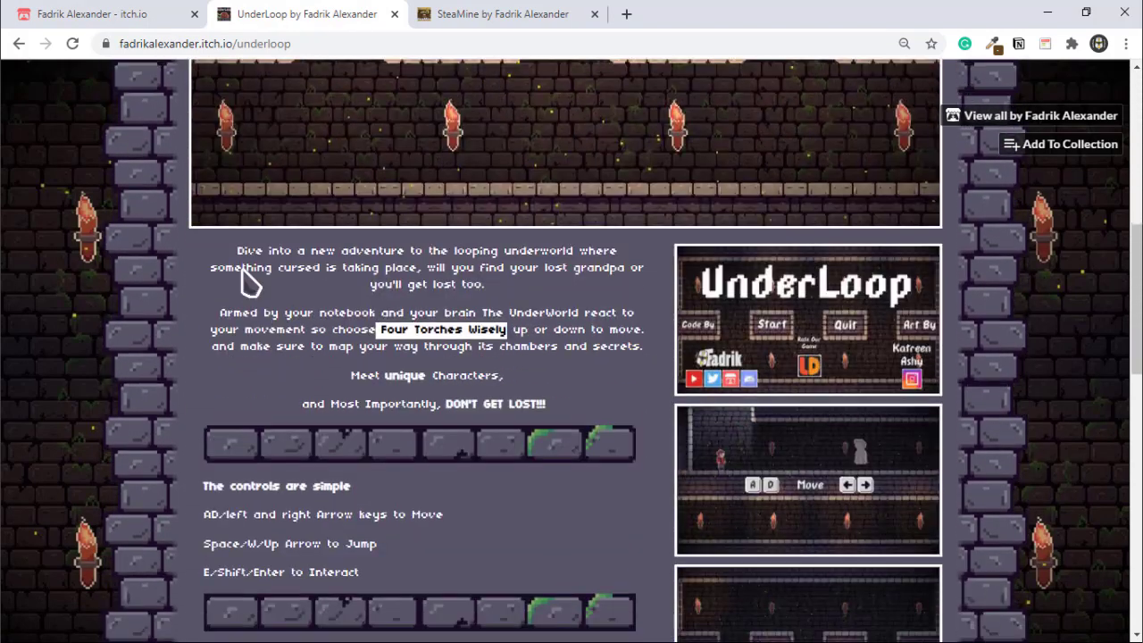
left_click_drag(236, 253, 527, 540)
scroll(322, 347, "down", 5)
left_click(471, 429)
scroll(470, 420, "up", 6)
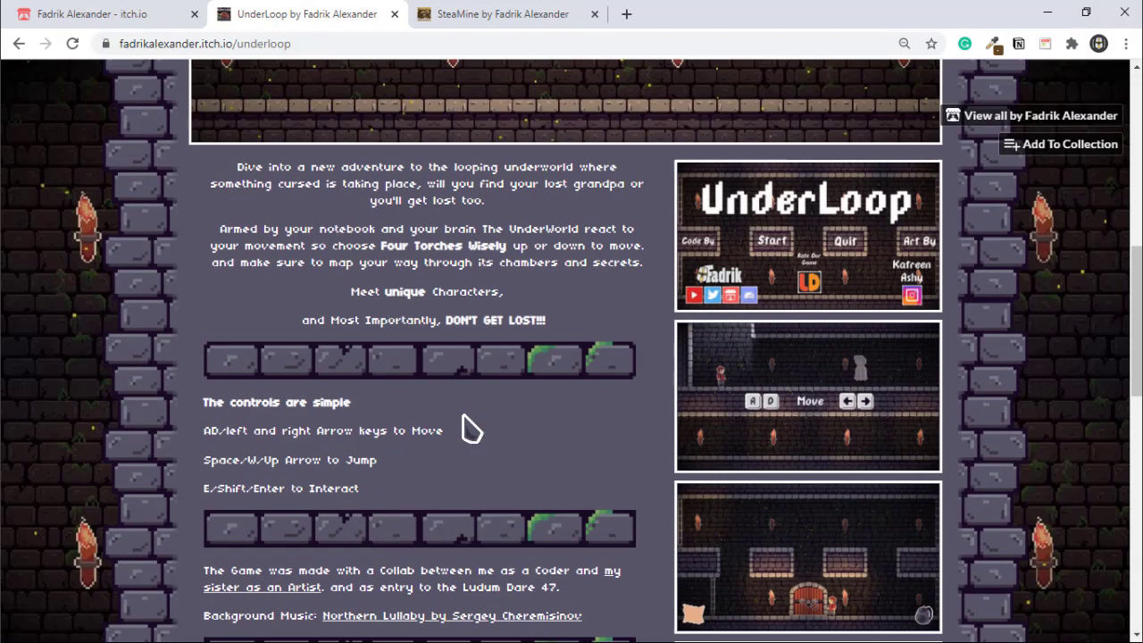
scroll(464, 399, "up", 1)
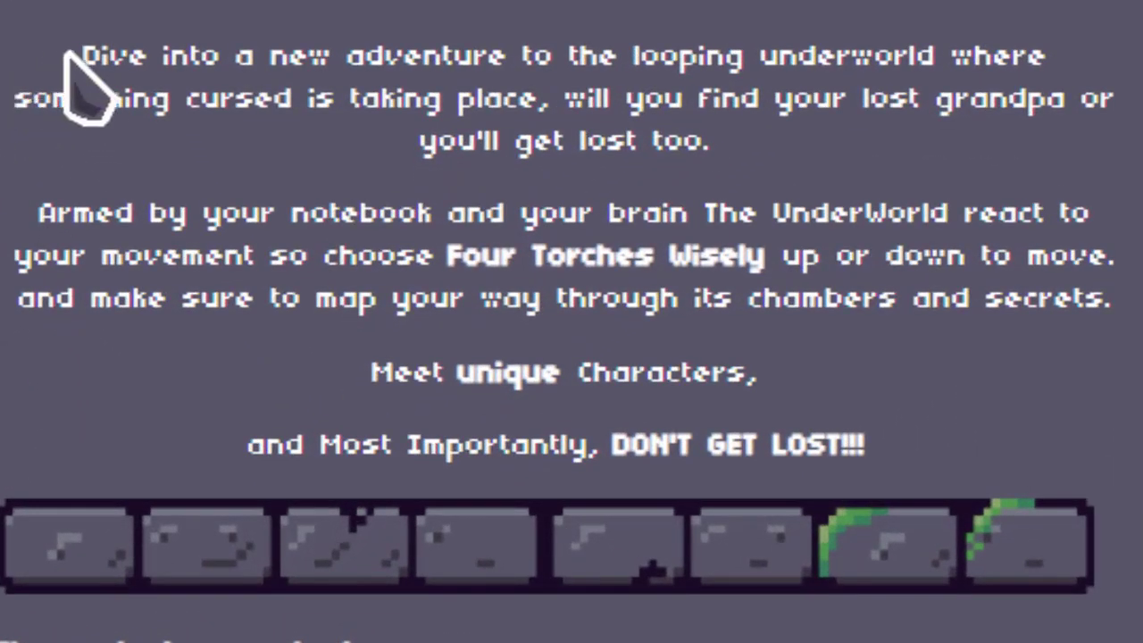
left_click_drag(79, 55, 760, 143)
left_click(765, 173)
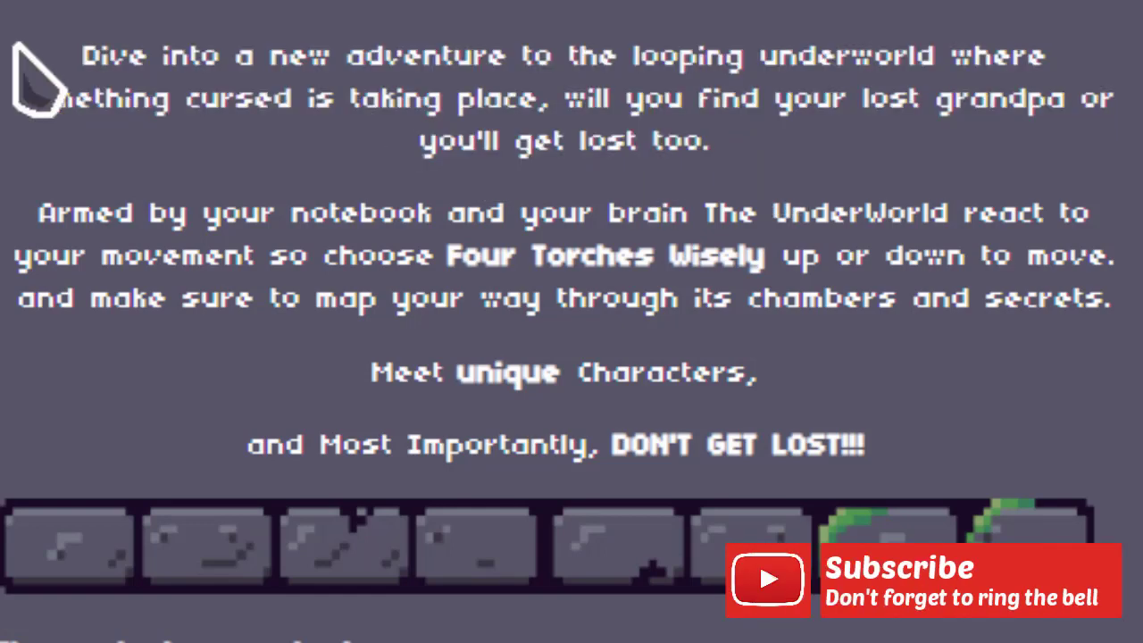
left_click_drag(12, 55, 938, 71)
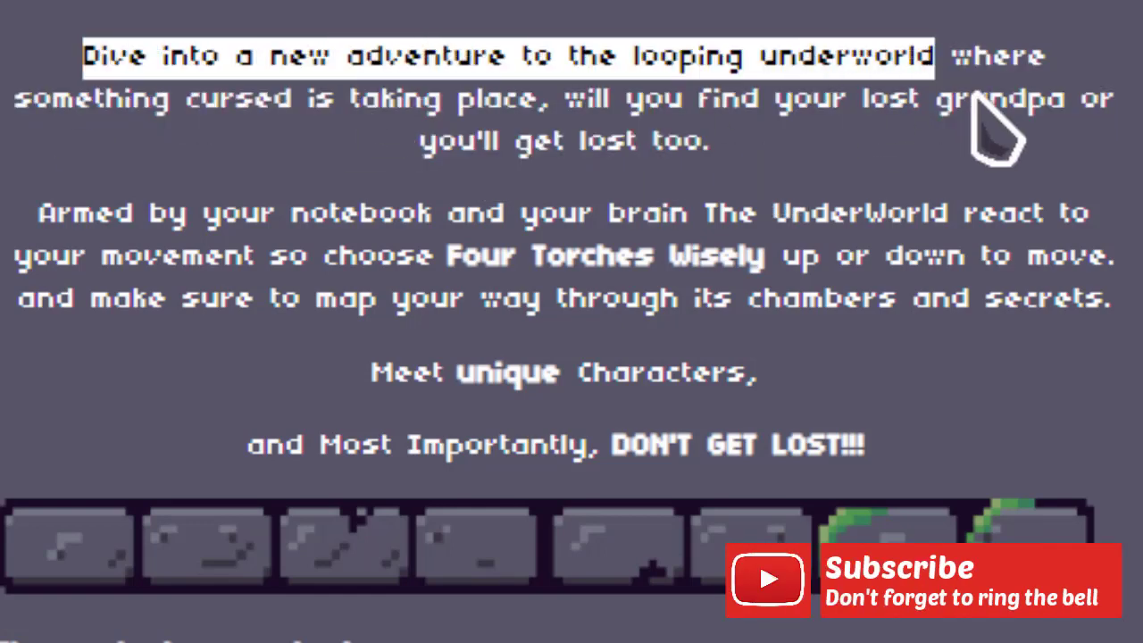
left_click(873, 143)
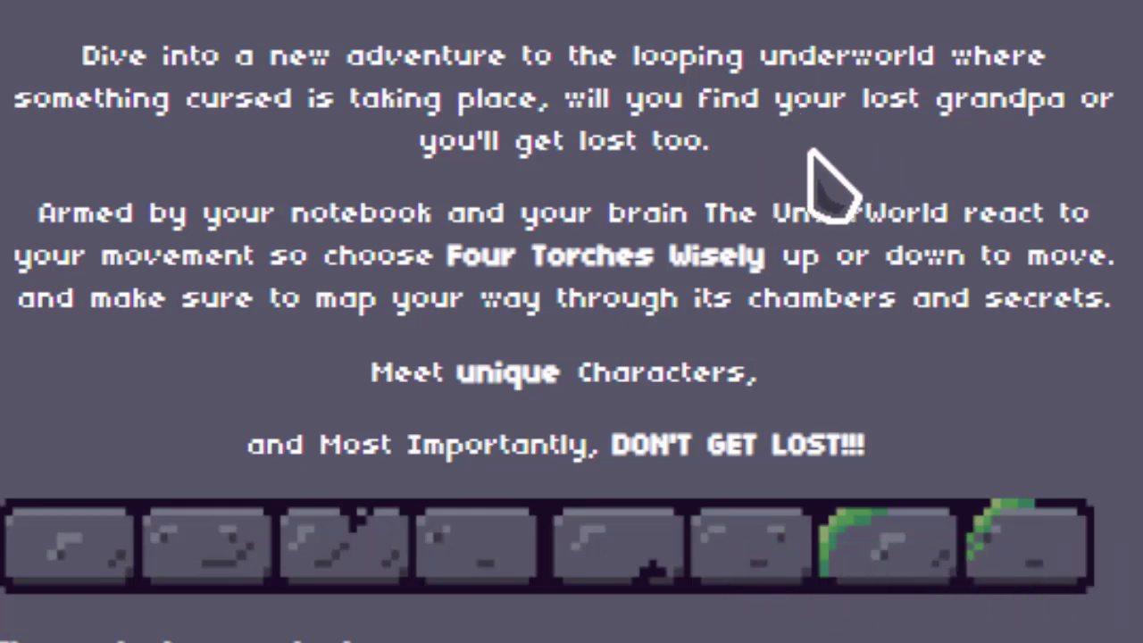
left_click_drag(444, 268, 769, 280)
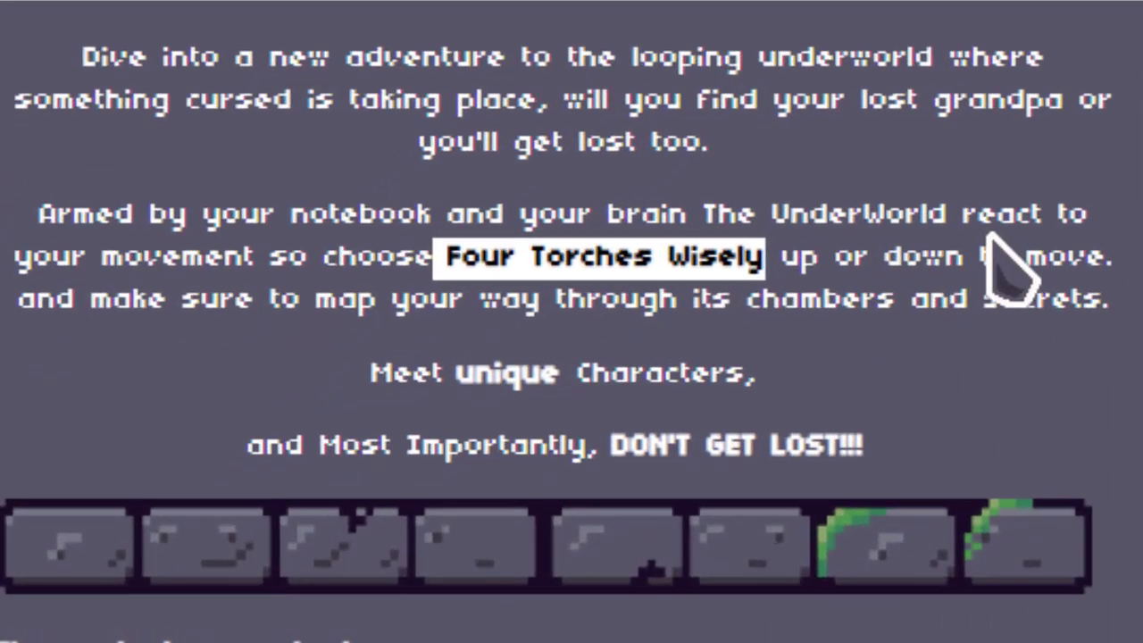
left_click(614, 384)
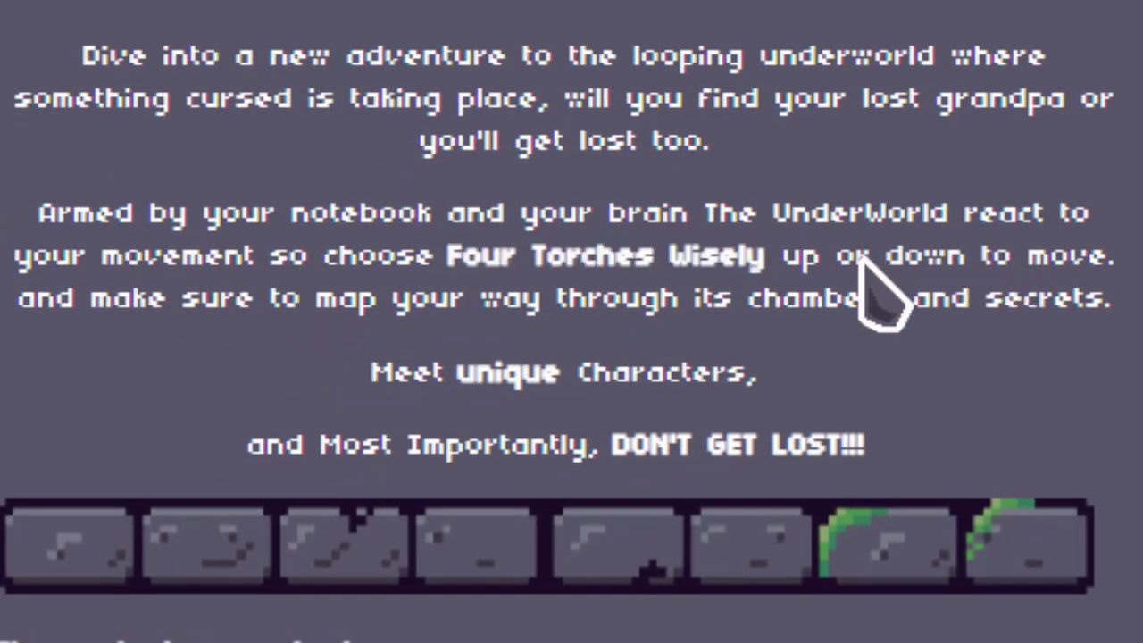
left_click_drag(357, 374, 832, 373)
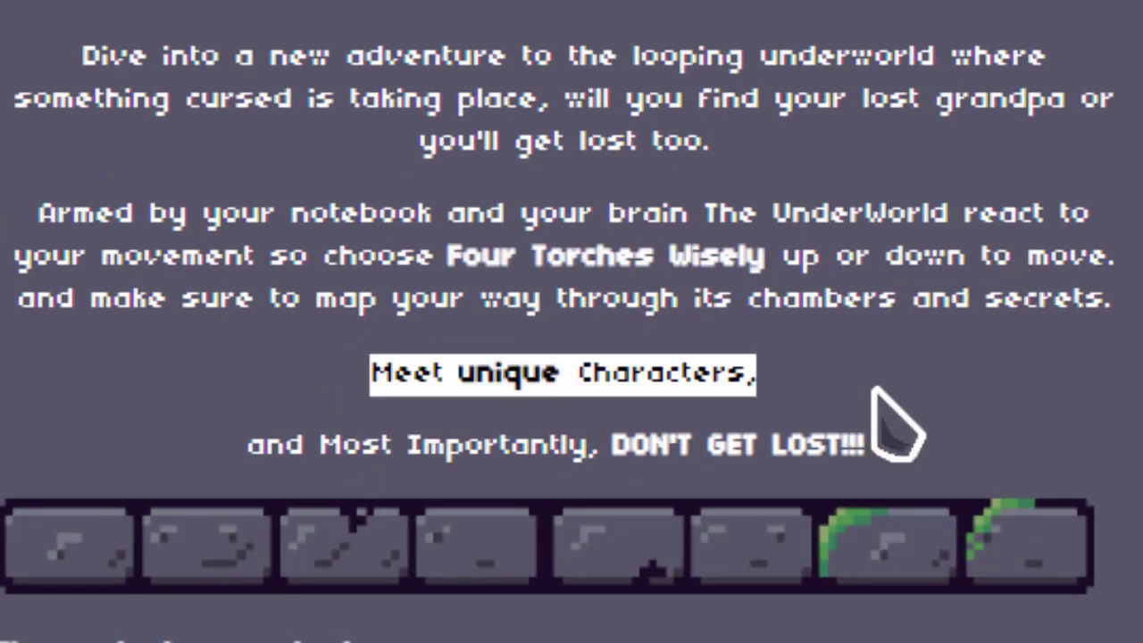
left_click(873, 390)
left_click_drag(944, 449, 166, 444)
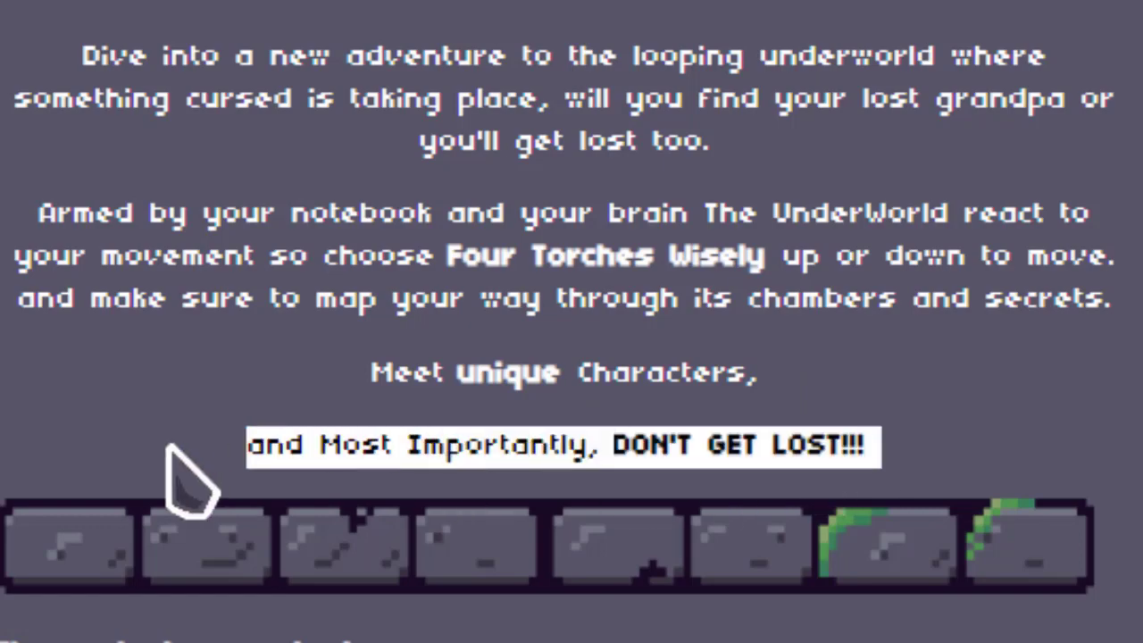
left_click(167, 446)
left_click_drag(224, 387, 949, 435)
left_click(949, 435)
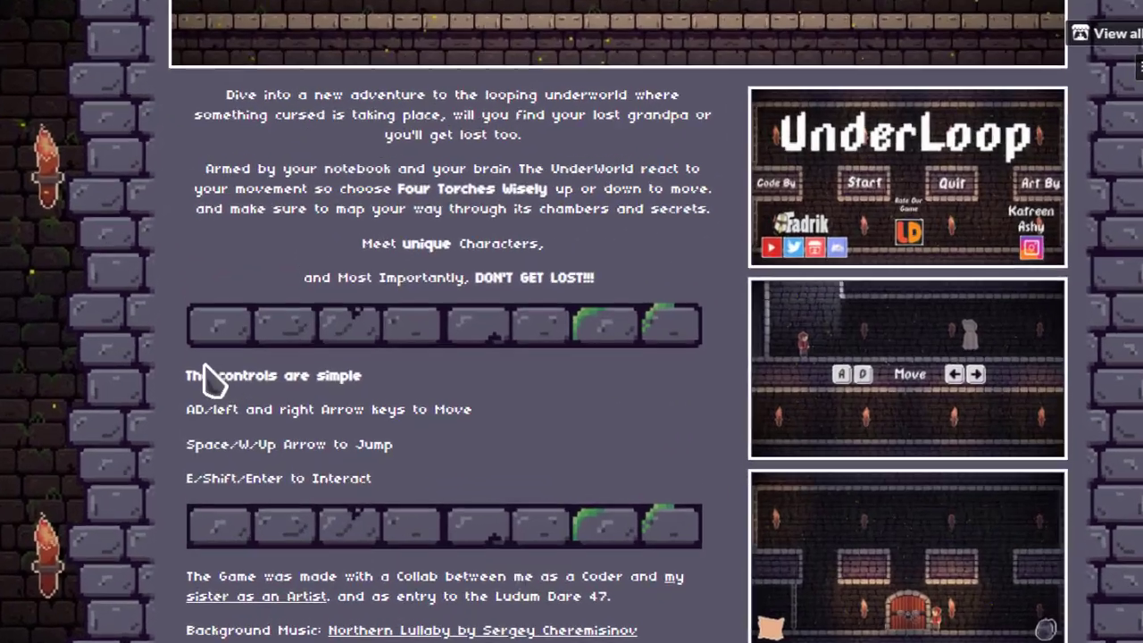
left_click_drag(201, 568, 433, 640)
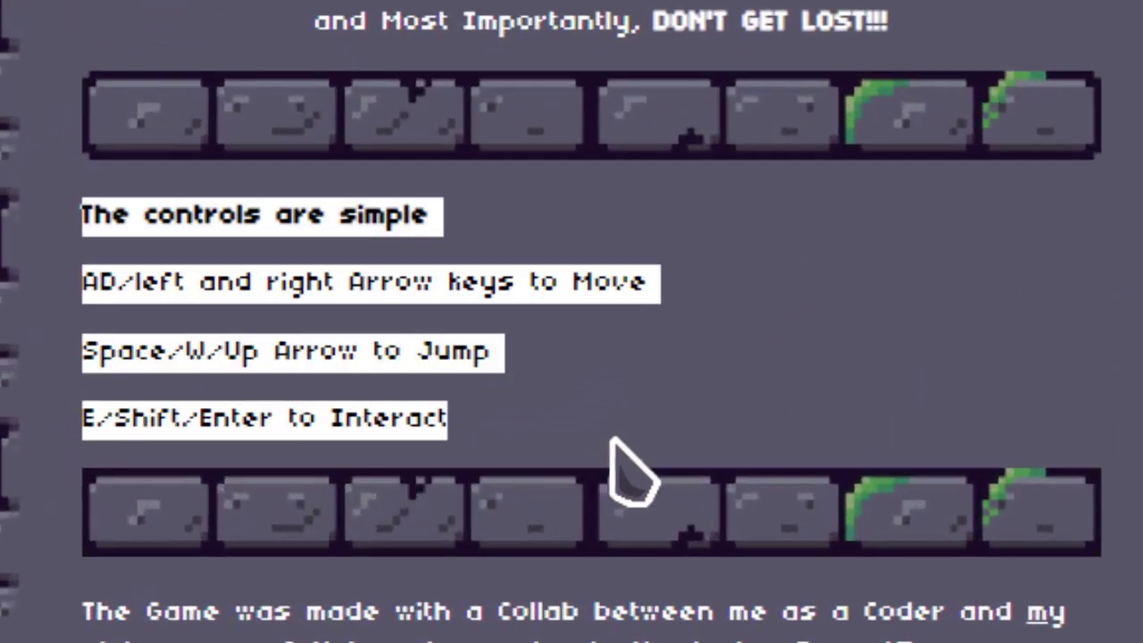
left_click(211, 642)
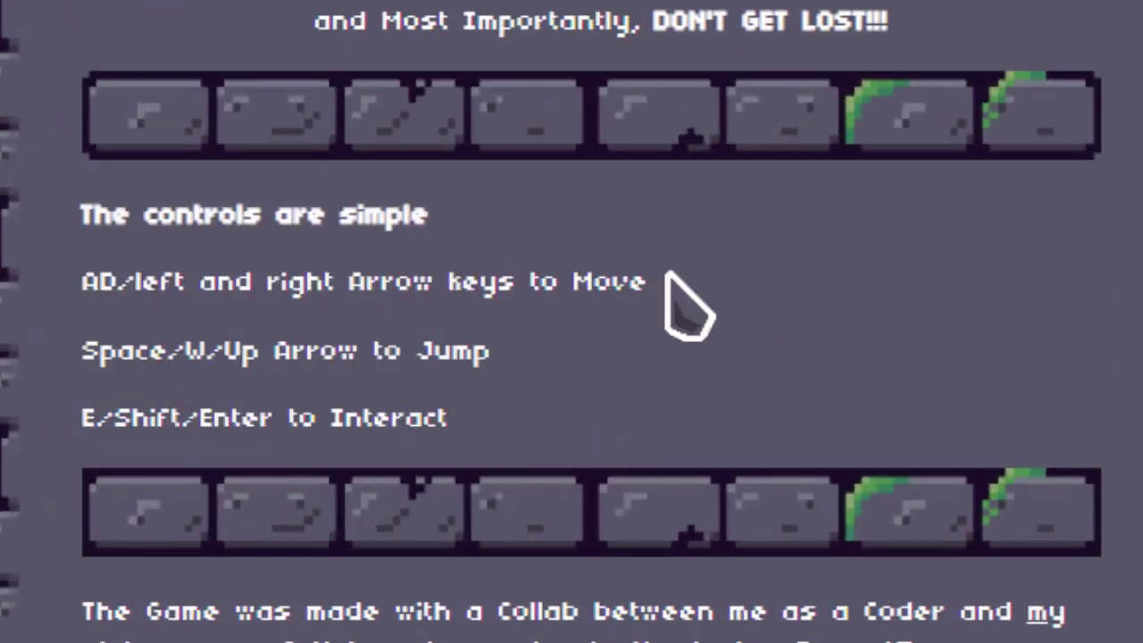
left_click_drag(82, 281, 549, 433)
left_click(549, 433)
scroll(536, 433, "down", 1)
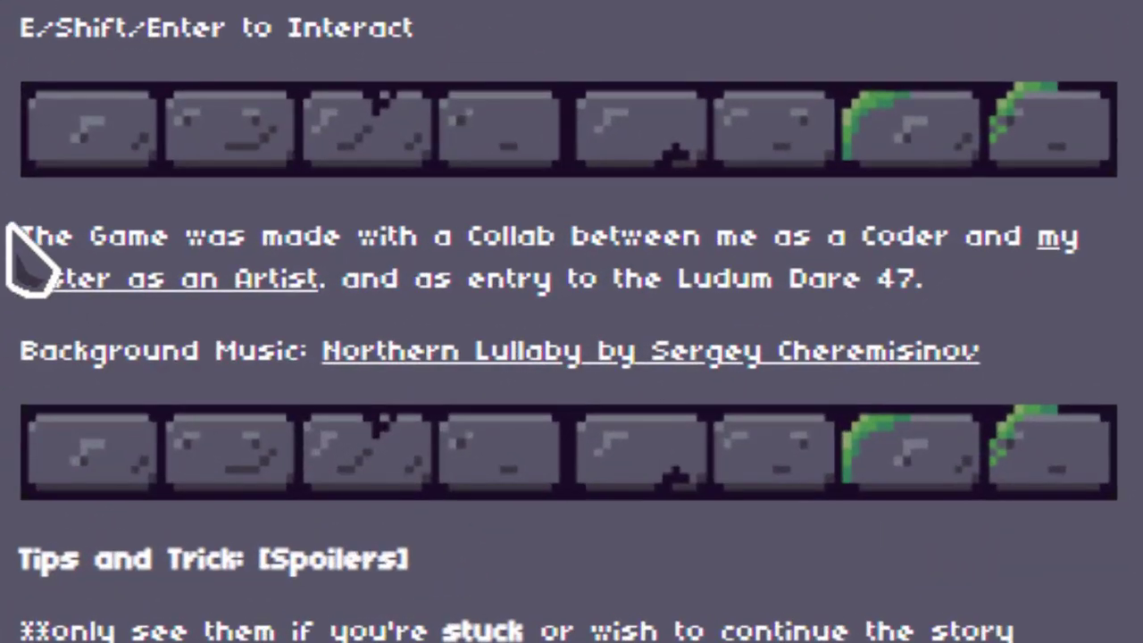
left_click_drag(45, 245, 920, 354)
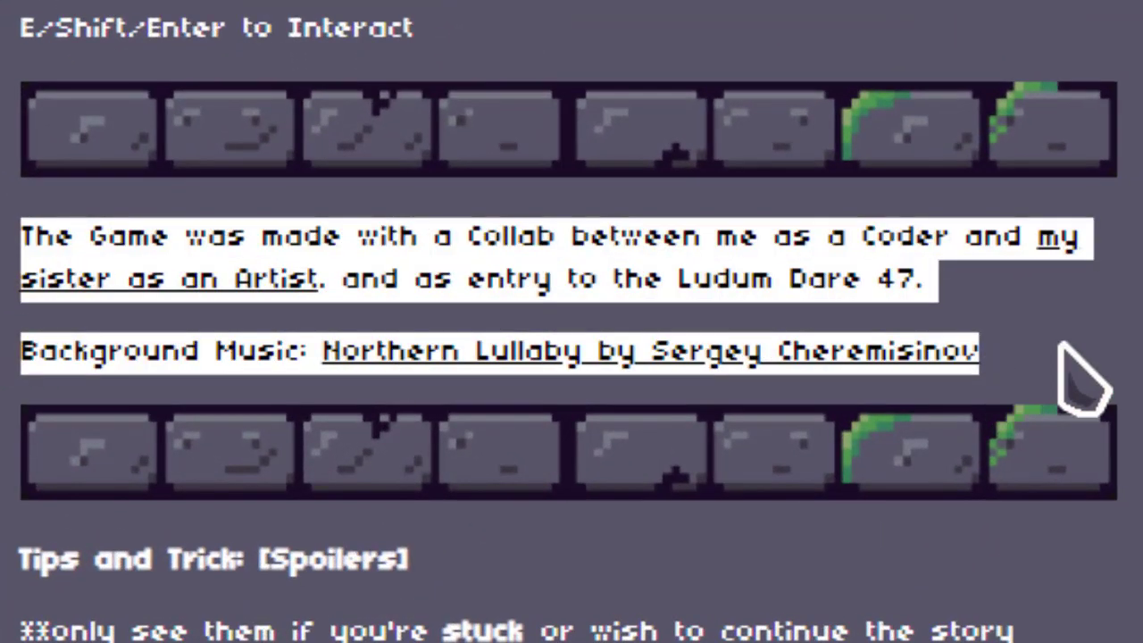
left_click(989, 350)
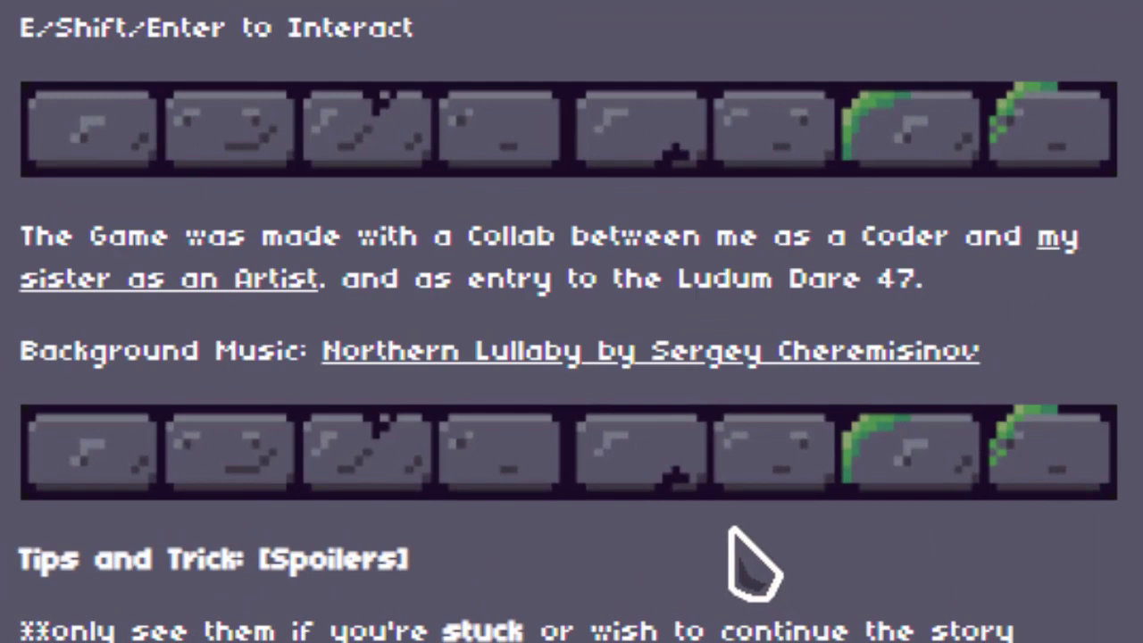
left_click_drag(0, 384, 1131, 371)
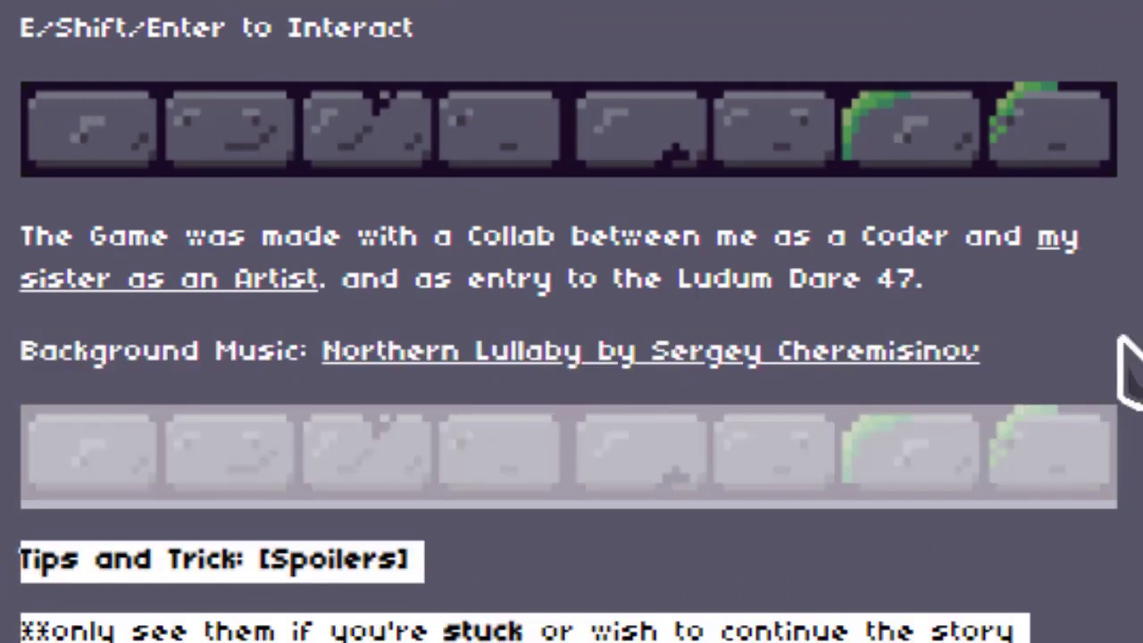
left_click(1015, 341)
triple_click(1015, 341)
left_click(1015, 341)
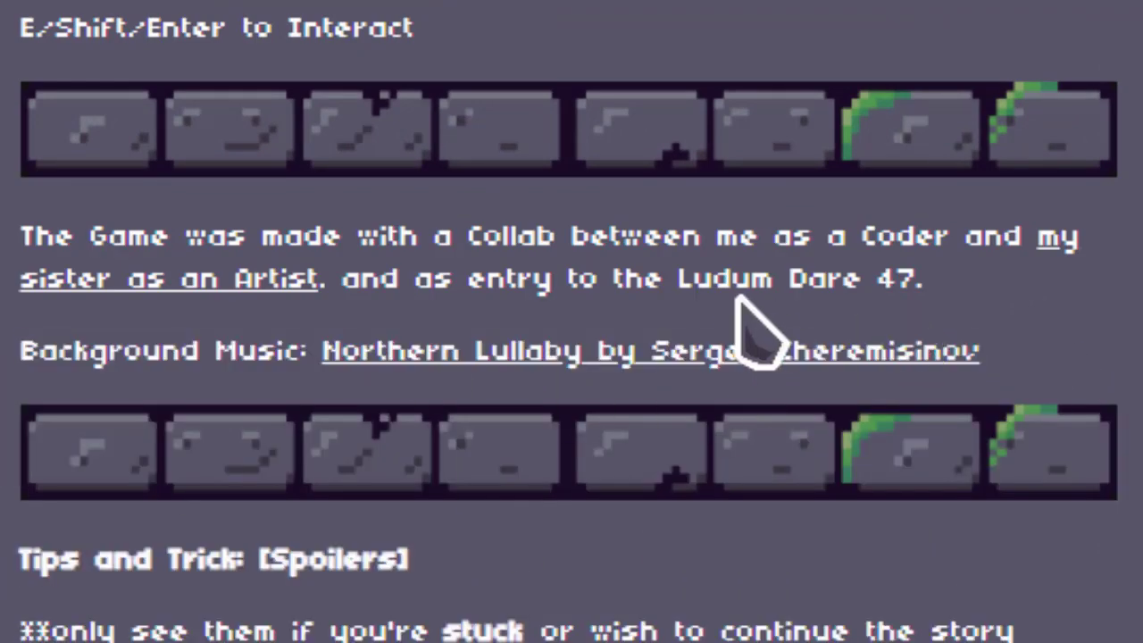
scroll(665, 323, "down", 2)
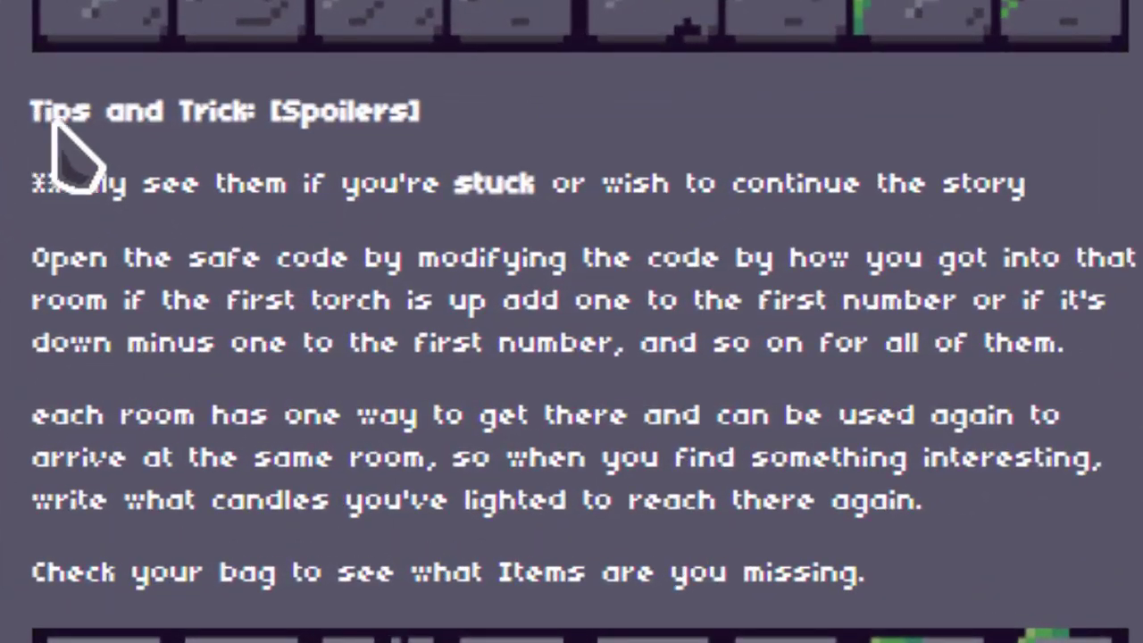
left_click_drag(79, 151, 910, 528)
left_click(1021, 555)
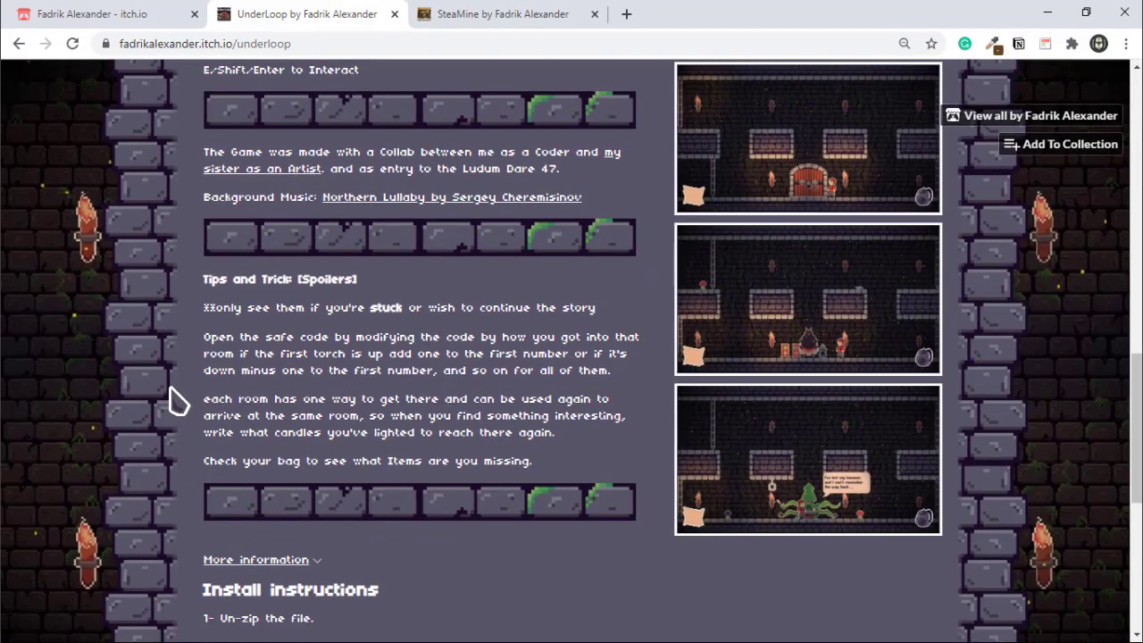
scroll(238, 400, "down", 2)
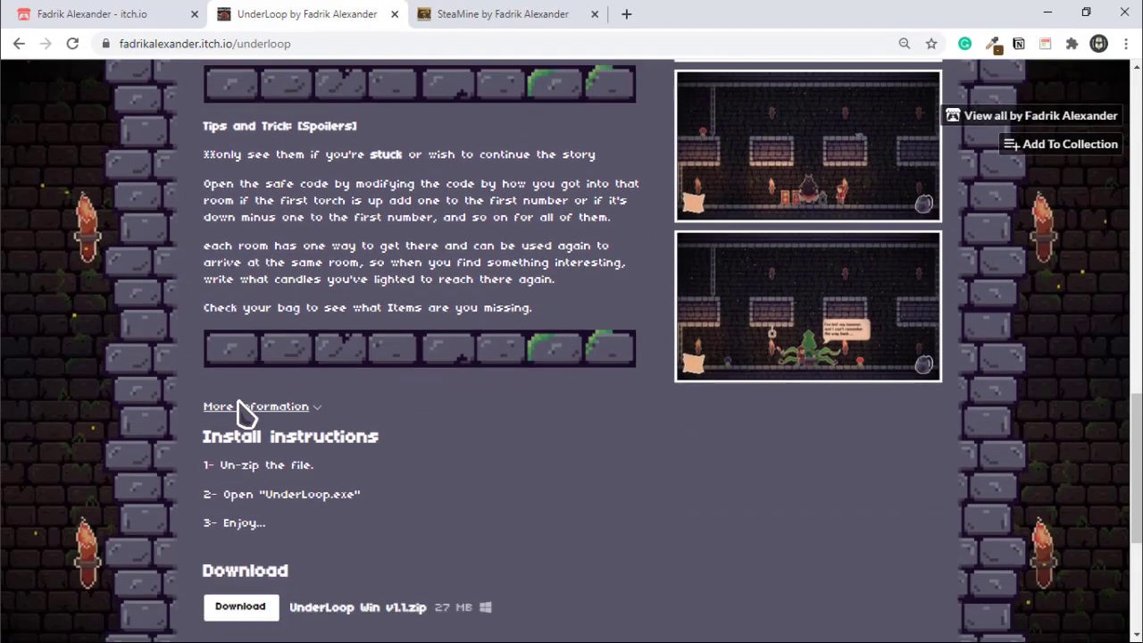
left_click_drag(203, 434, 348, 523)
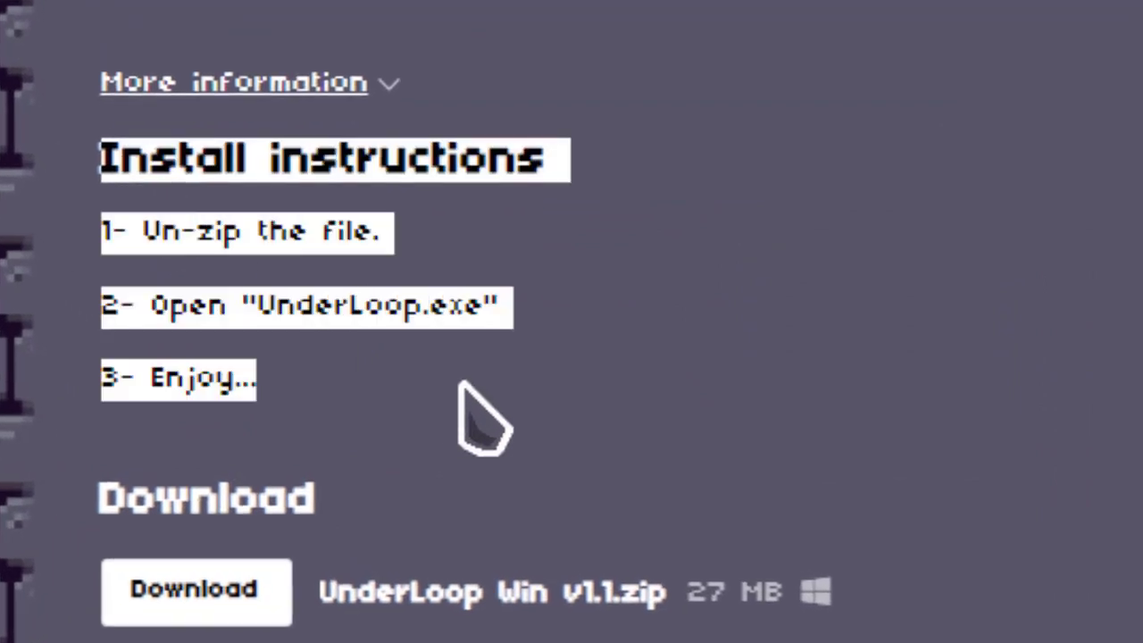
left_click(460, 384)
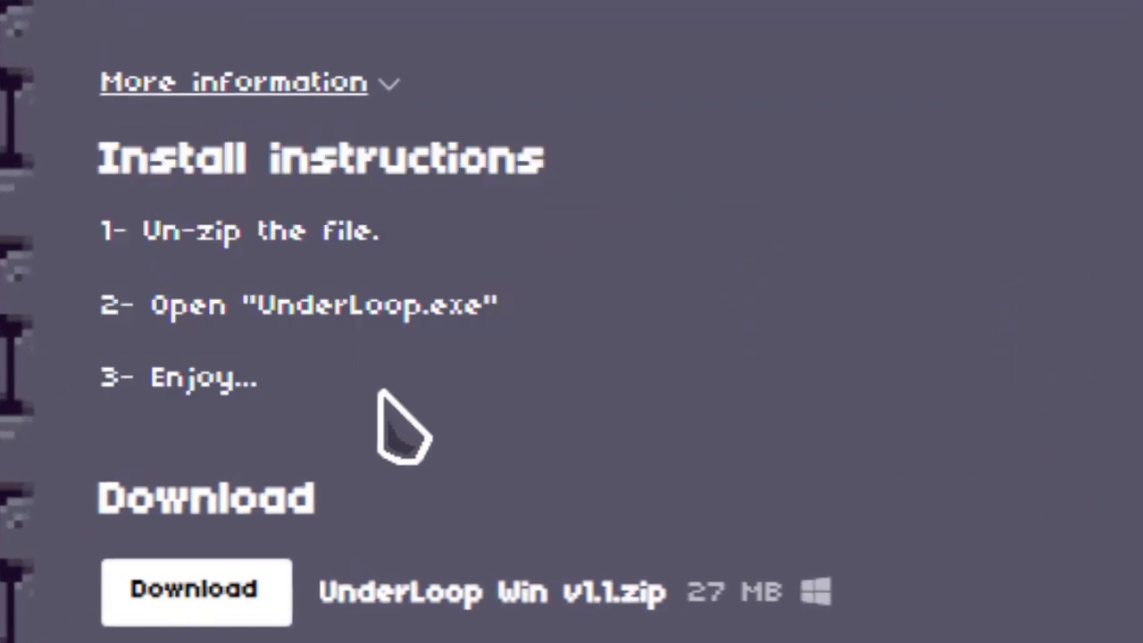
left_click_drag(377, 390, 100, 156)
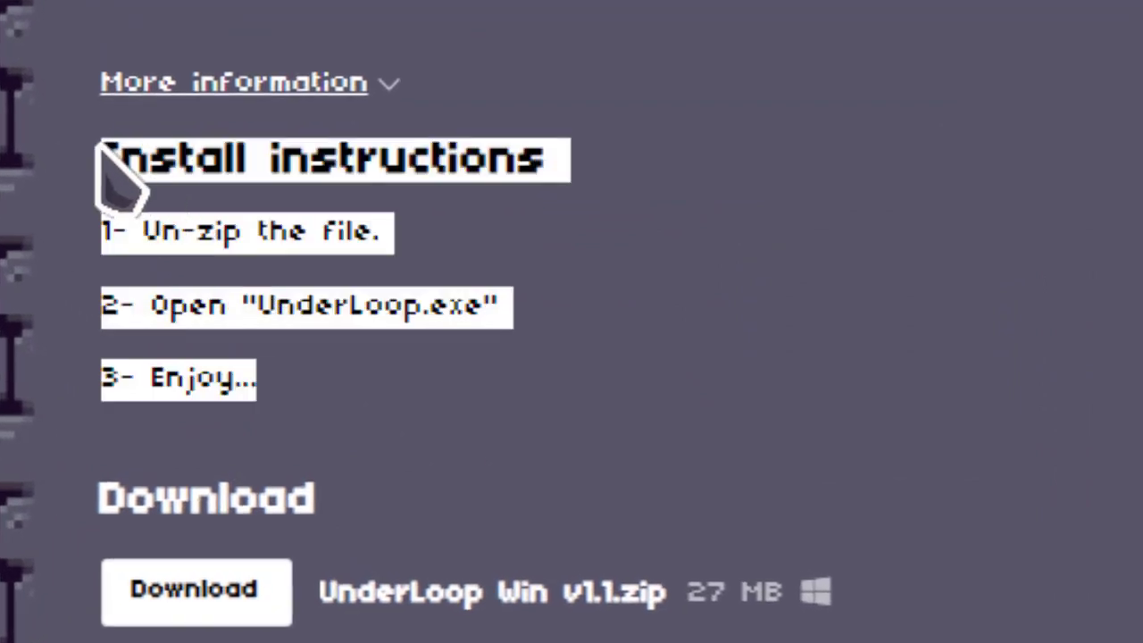
left_click(308, 314)
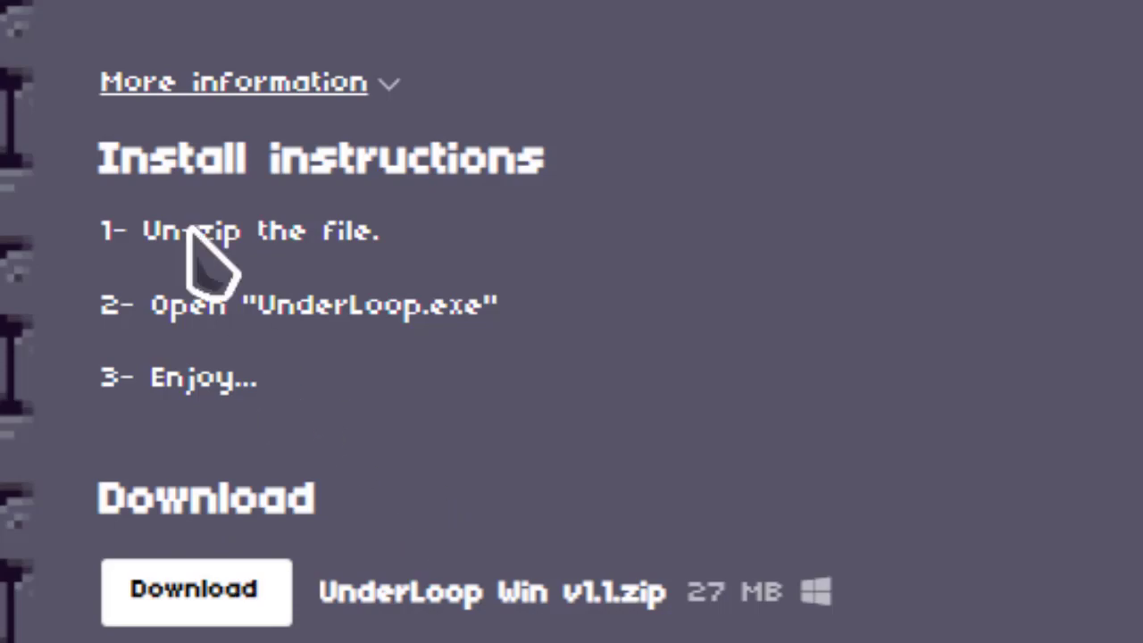
left_click_drag(151, 199, 500, 408)
left_click(500, 406)
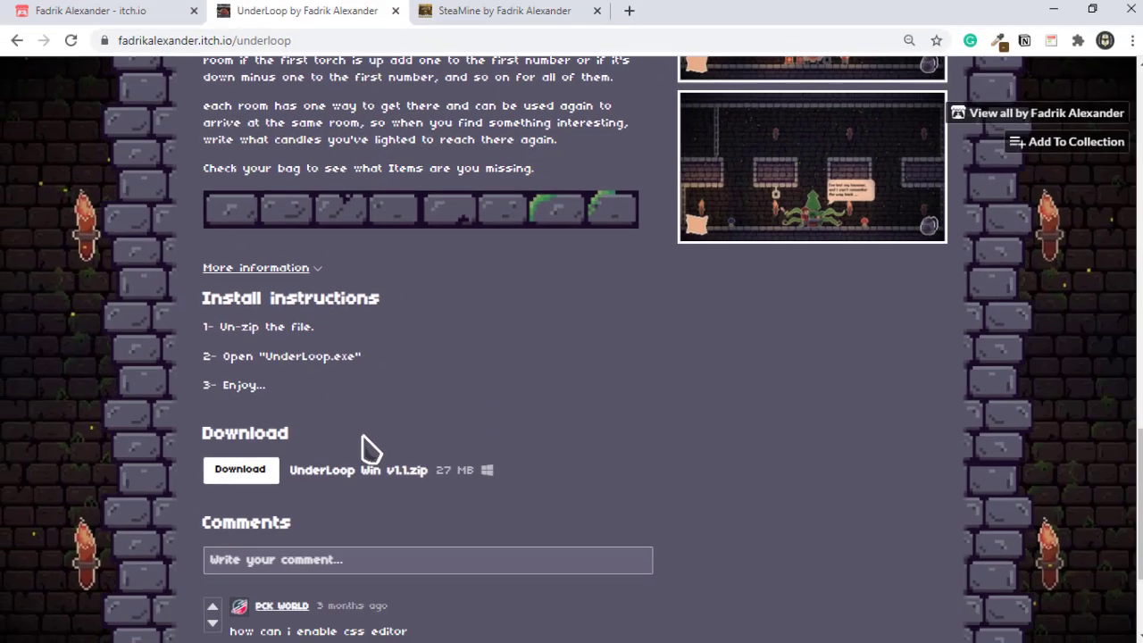
scroll(508, 529, "down", 1)
scroll(366, 449, "up", 10)
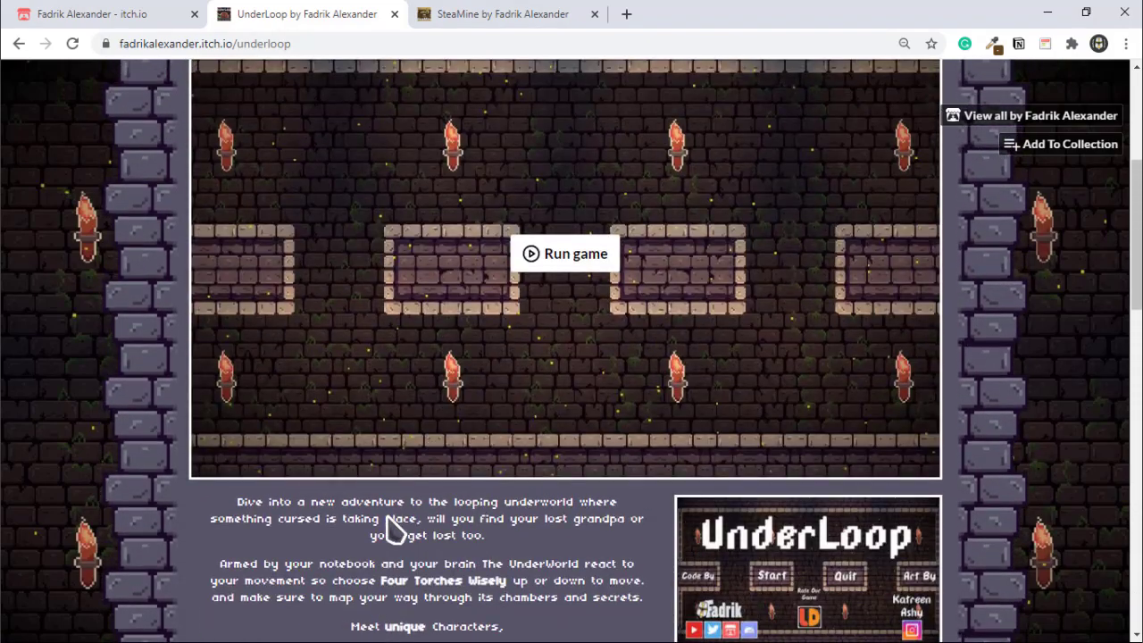
scroll(337, 308, "up", 4)
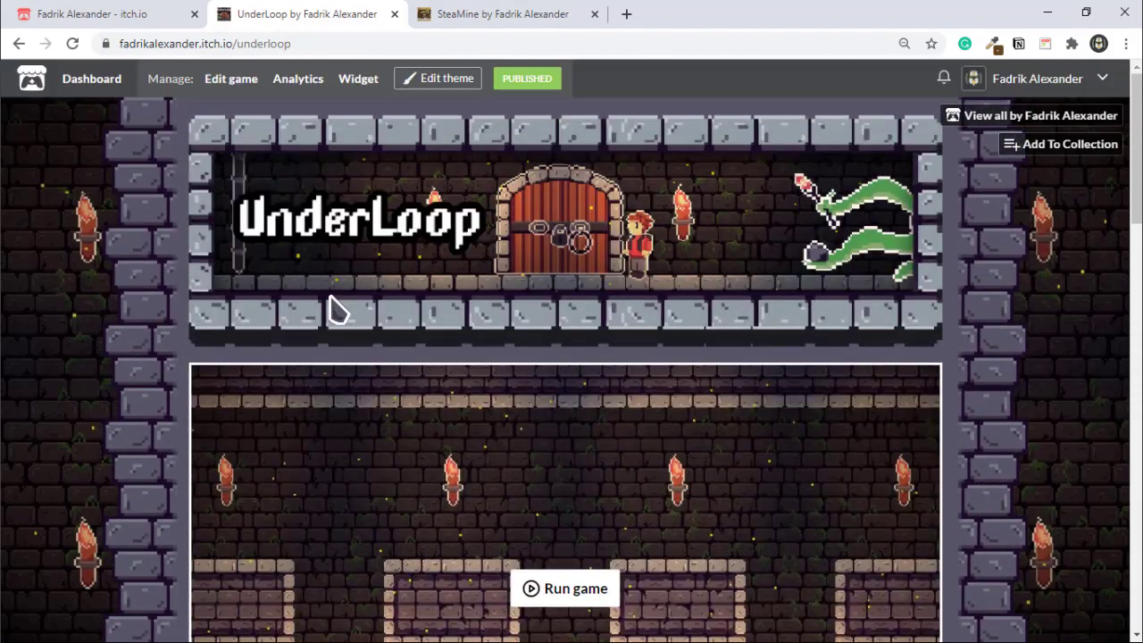
- On the SteaMine page, highlight its description paragraphs, including the randomly generated cave text and 'CRUSHED'
left_click(497, 26)
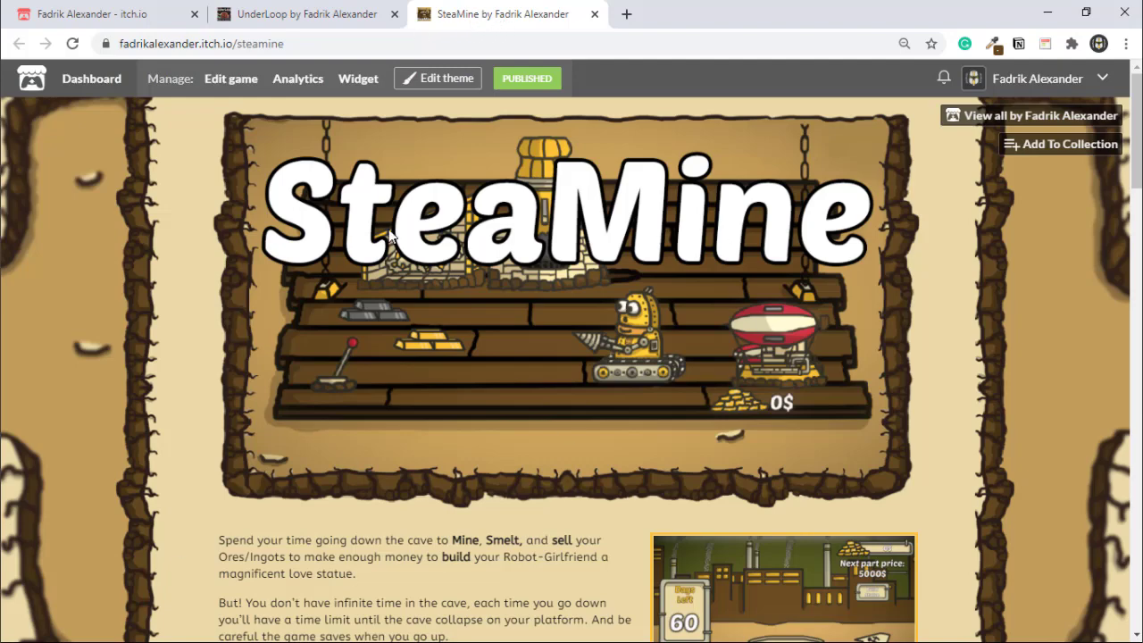
scroll(207, 292, "down", 3)
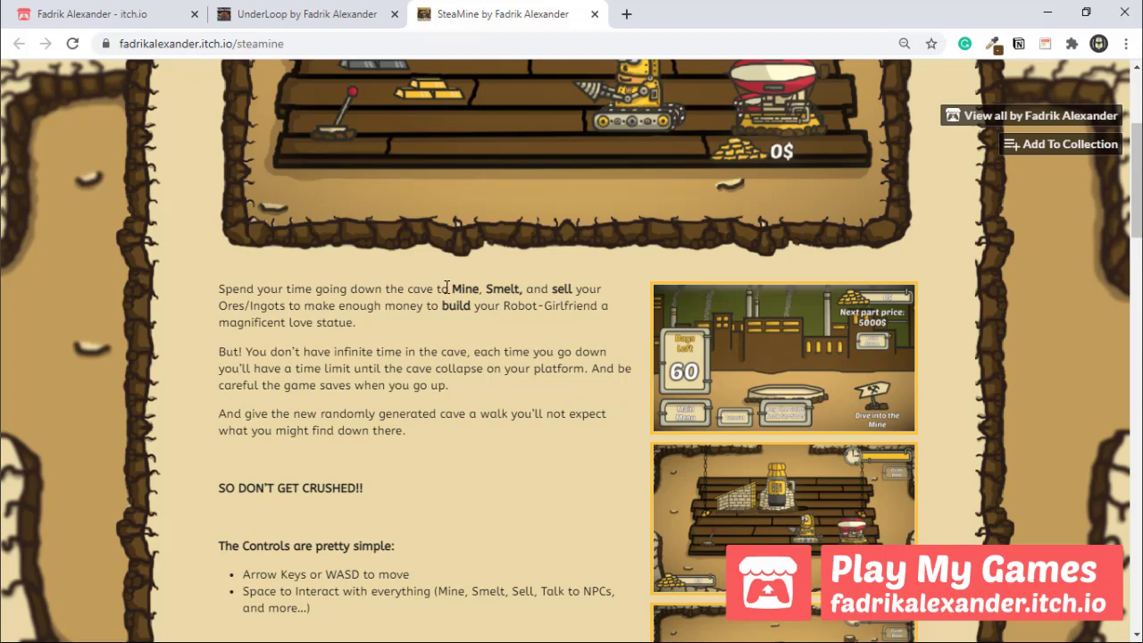
left_click_drag(306, 304, 508, 323)
left_click(508, 323)
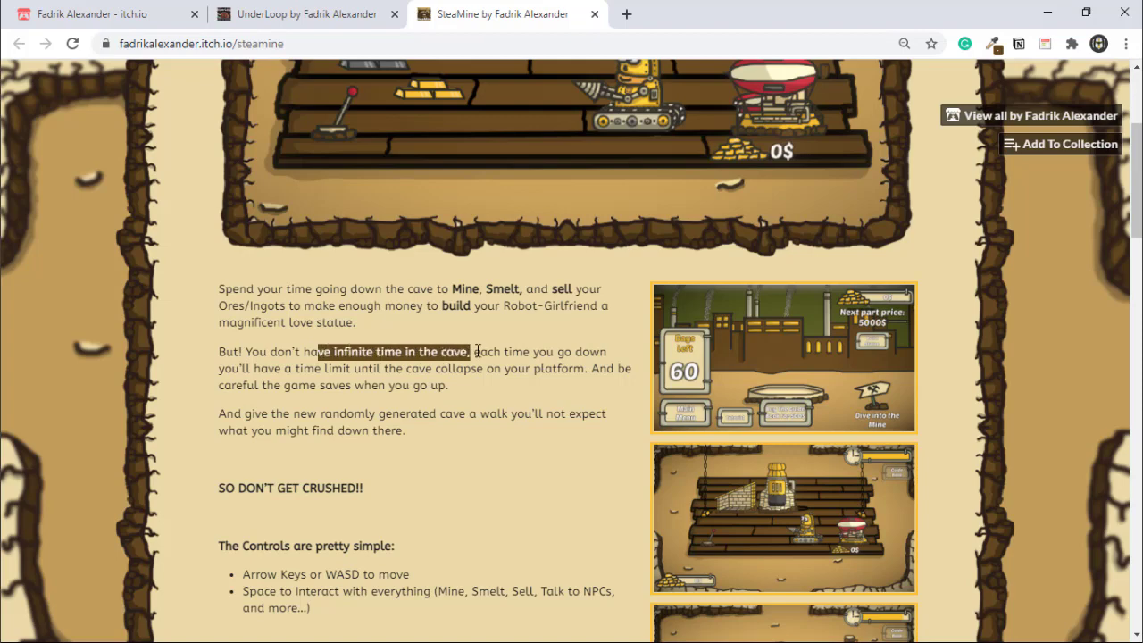
left_click(363, 361)
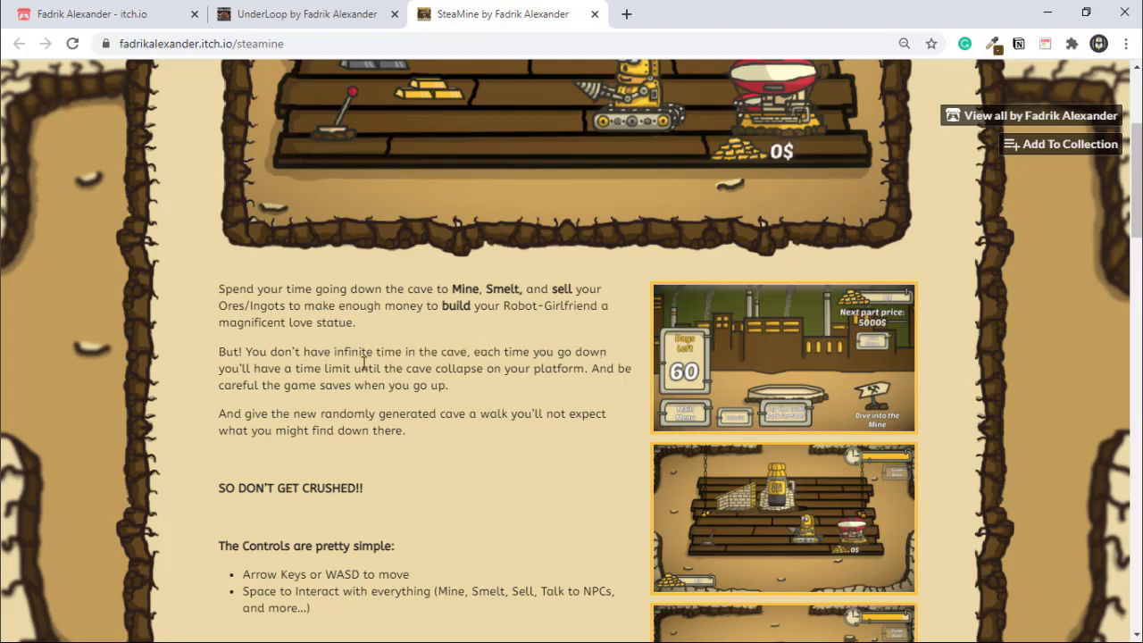
left_click(476, 384)
left_click_drag(219, 414, 444, 431)
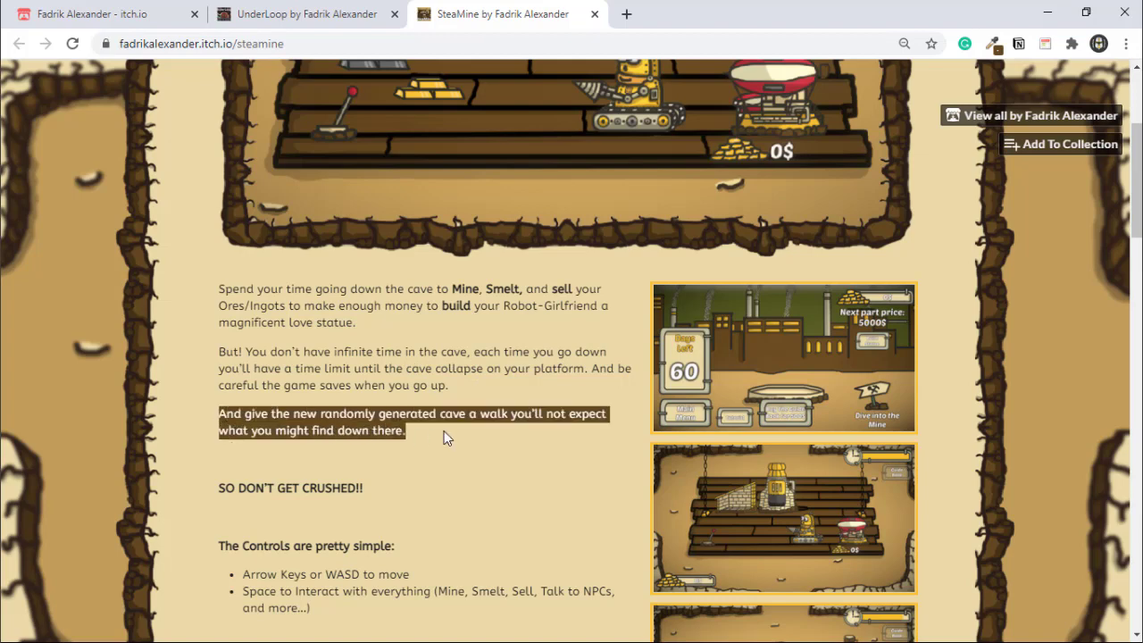
left_click(332, 491)
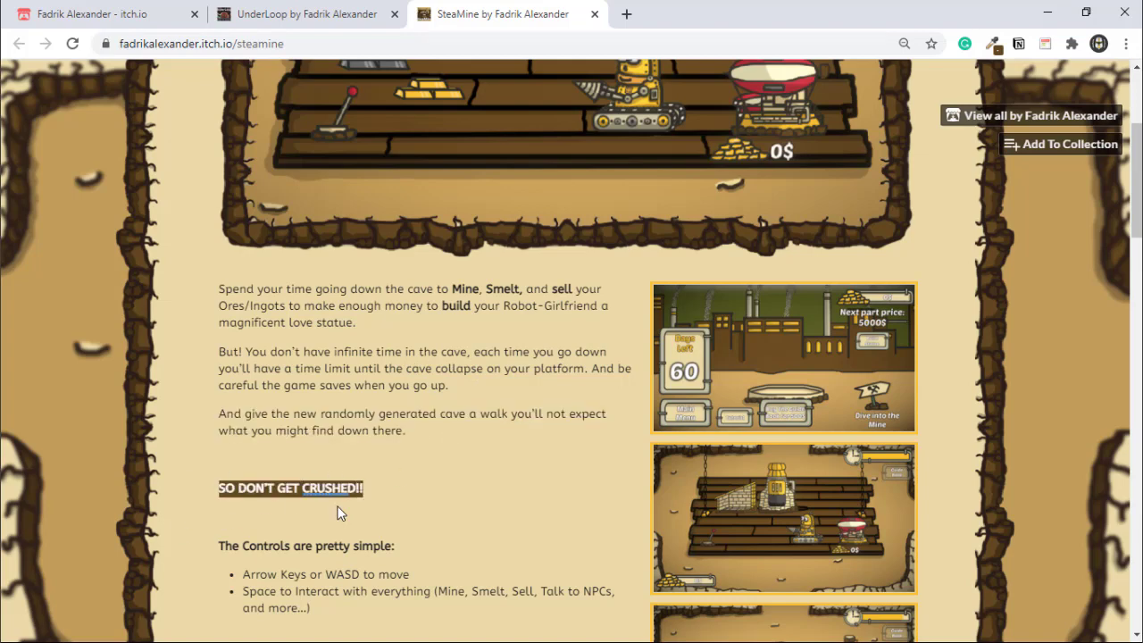
double_click(337, 511)
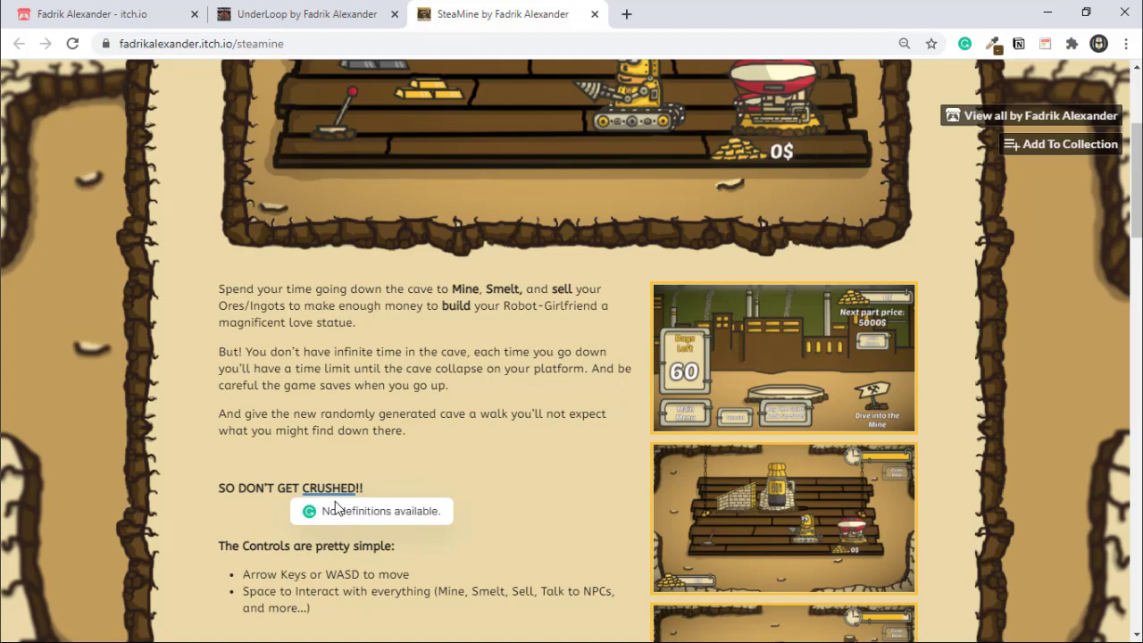
- Highlight SteaMine's controls list, DevLogs and theme music lines, and install instructions, then scroll back up
scroll(376, 472, "down", 3)
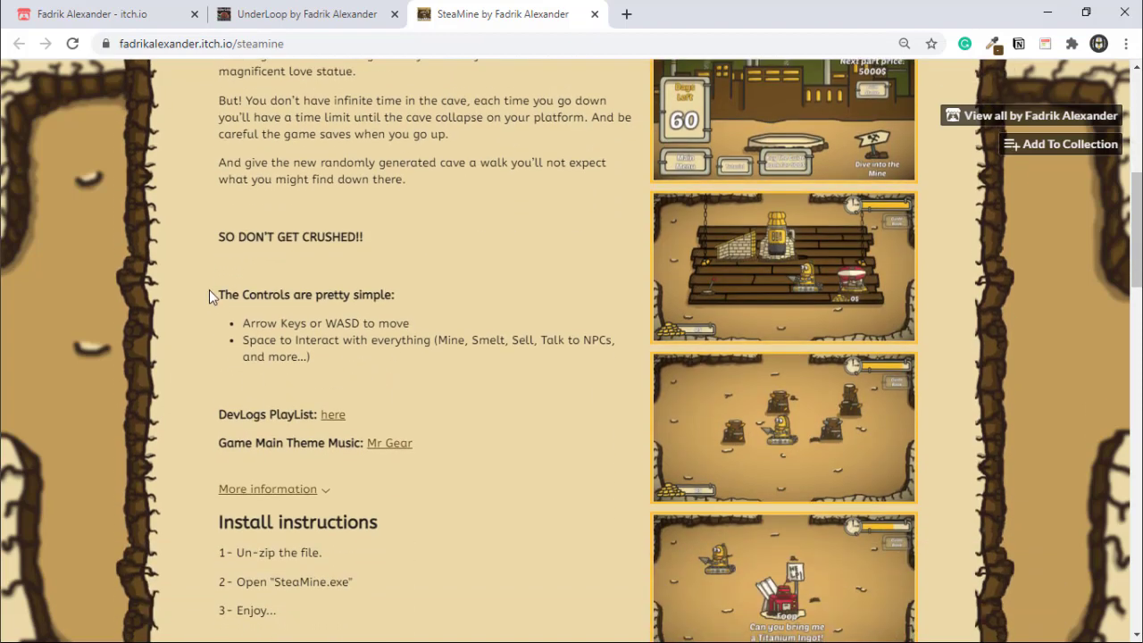
left_click_drag(212, 291, 348, 375)
left_click(317, 399)
left_click_drag(207, 417, 474, 439)
left_click(471, 438)
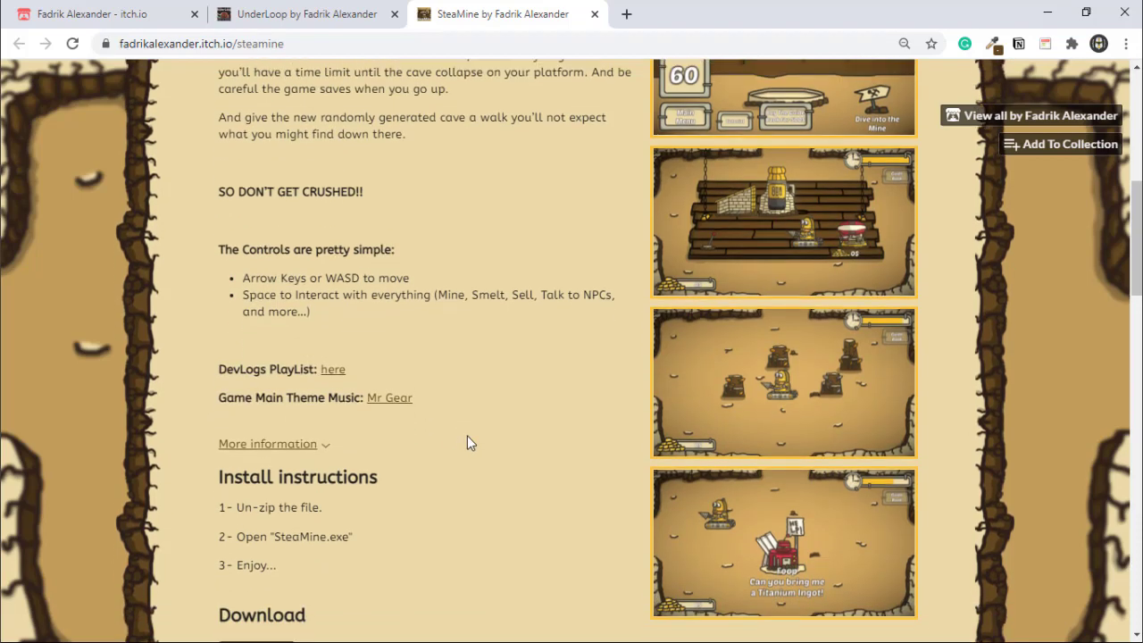
scroll(467, 444, "down", 1)
left_click_drag(389, 366, 466, 364)
left_click_drag(220, 438, 342, 526)
left_click(344, 529)
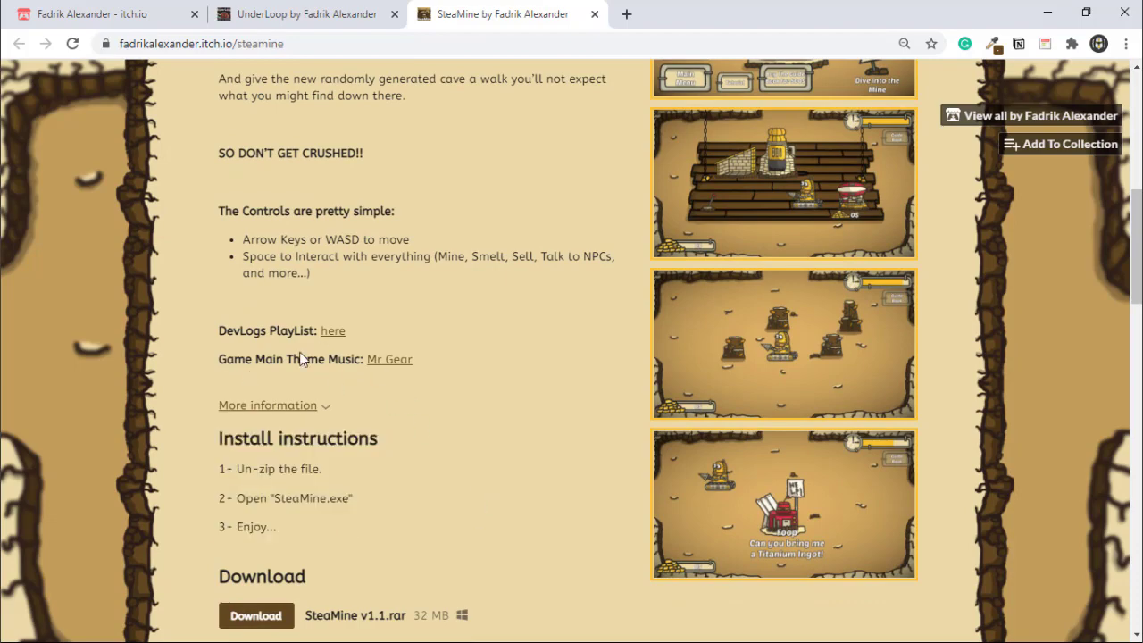
scroll(372, 483, "up", 3)
scroll(372, 484, "up", 4)
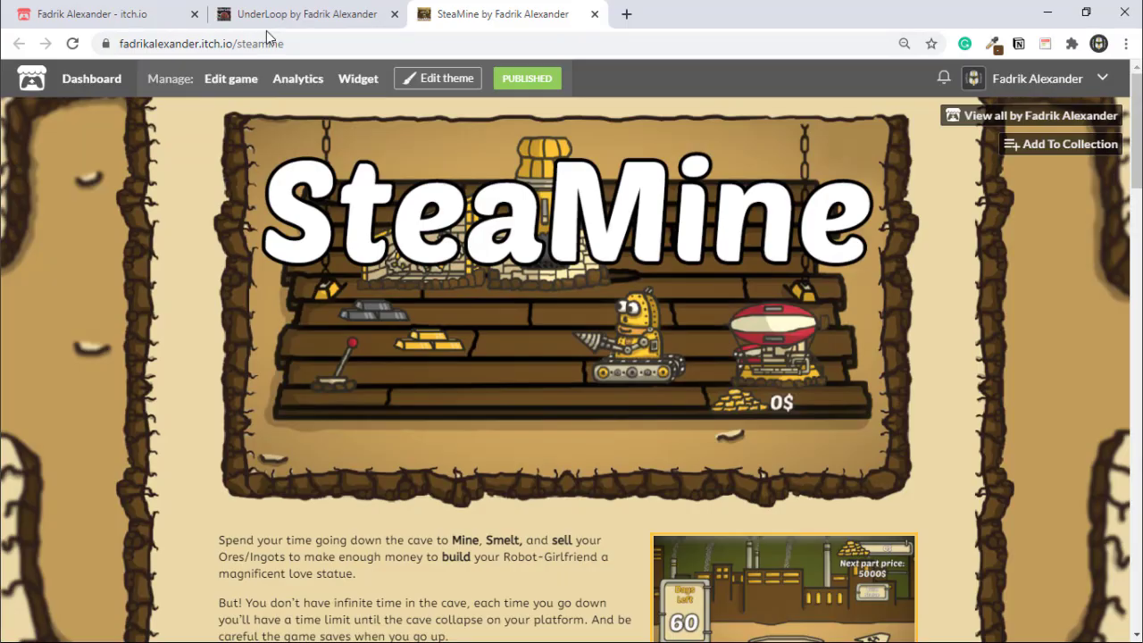
- Open the UnderLoop project's edit form, look through it, then go back to the game page
left_click(272, 16)
left_click(234, 79)
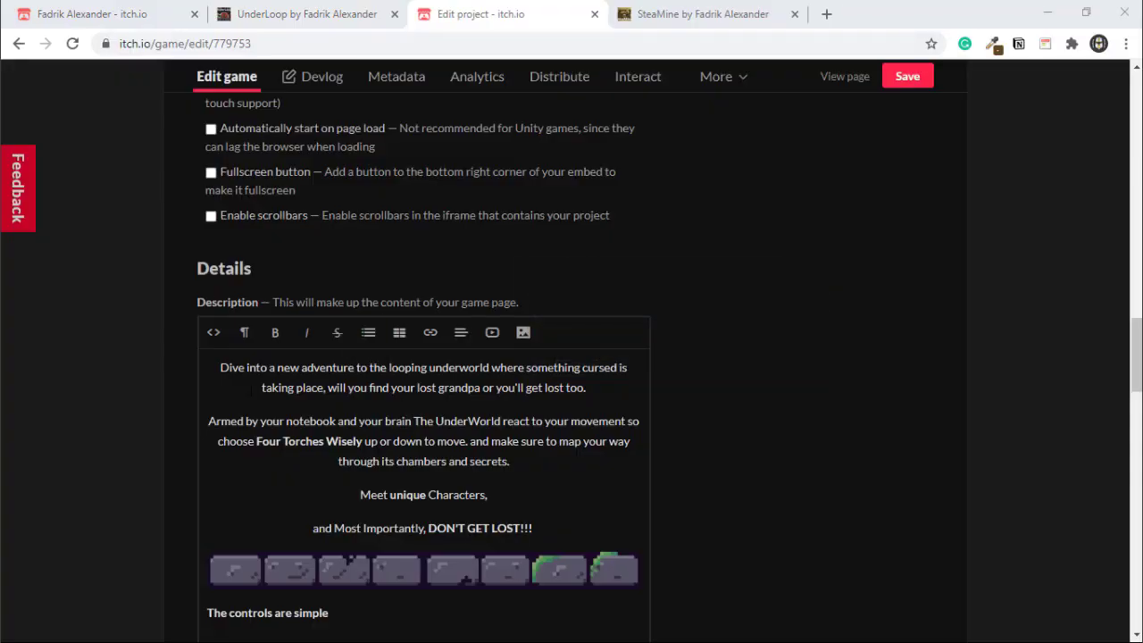
scroll(571, 357, "down", 10)
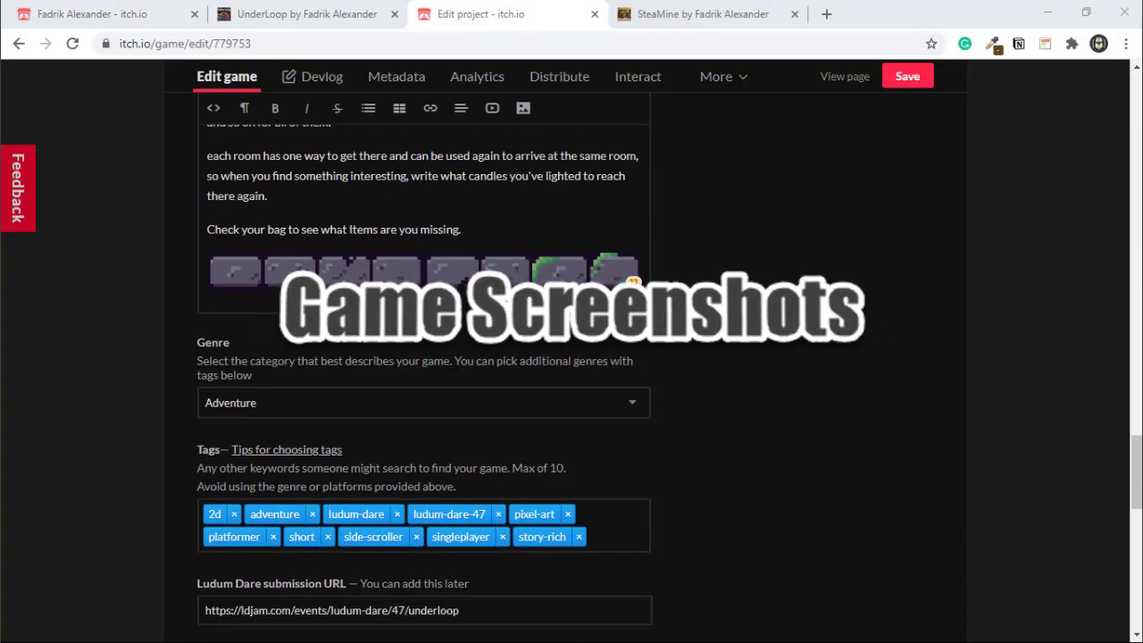
scroll(349, 250, "down", 8)
left_click_drag(215, 274, 393, 332)
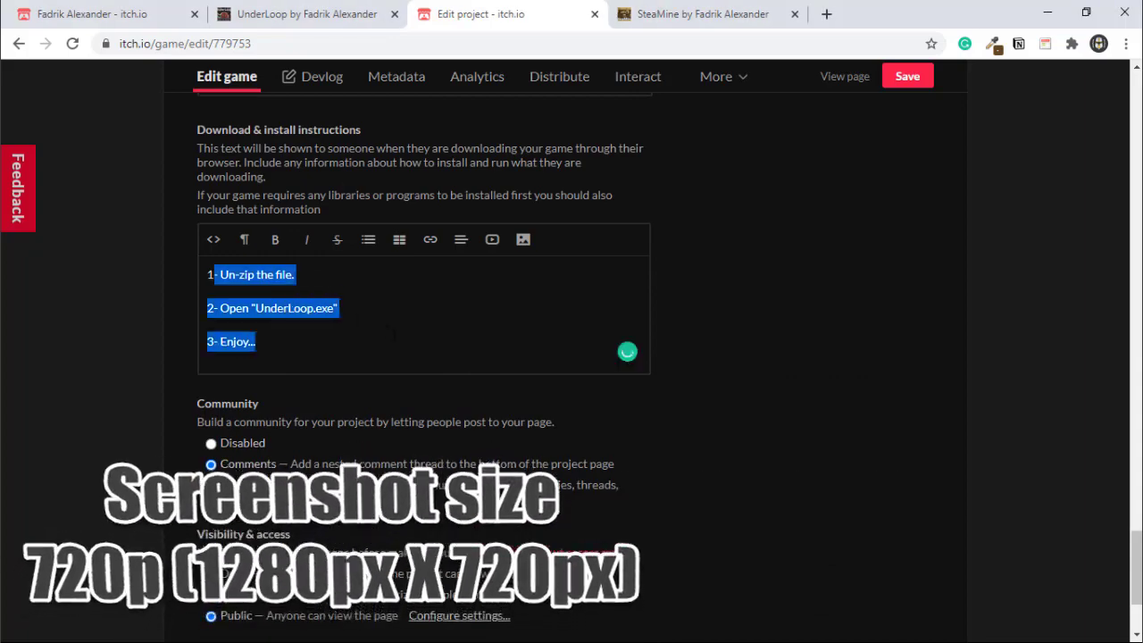
left_click(308, 15)
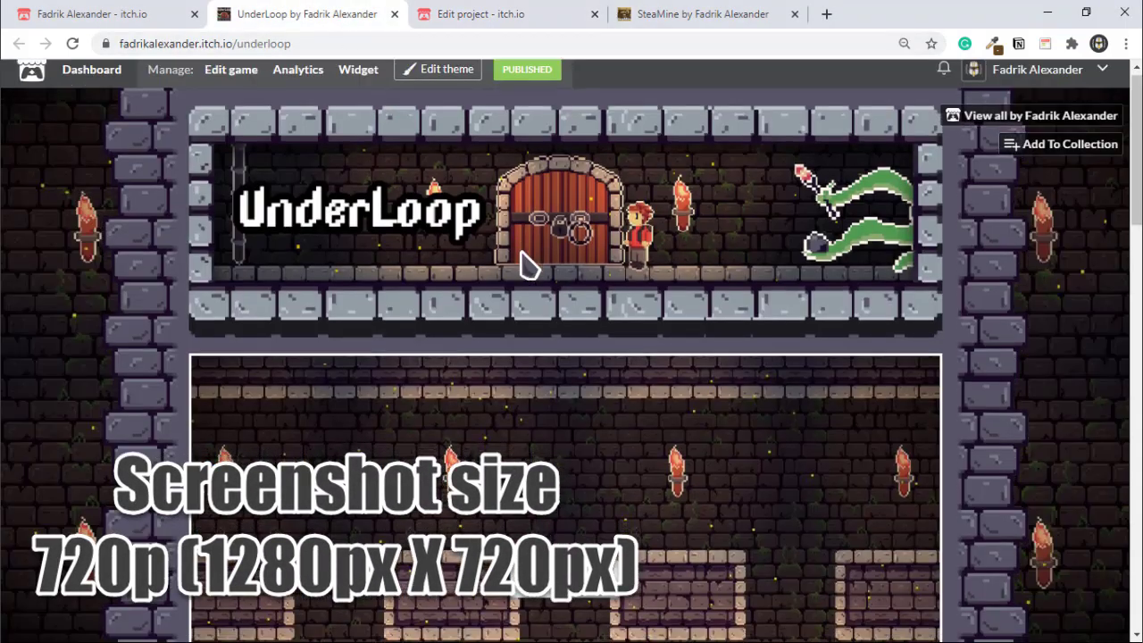
scroll(527, 263, "down", 9)
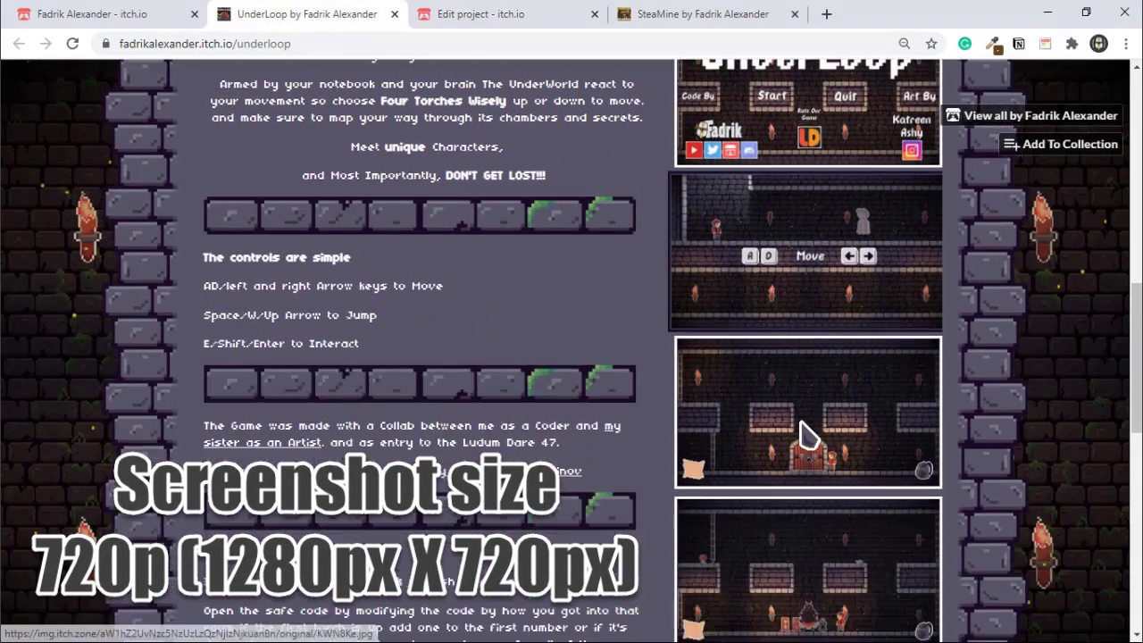
scroll(803, 435, "down", 3)
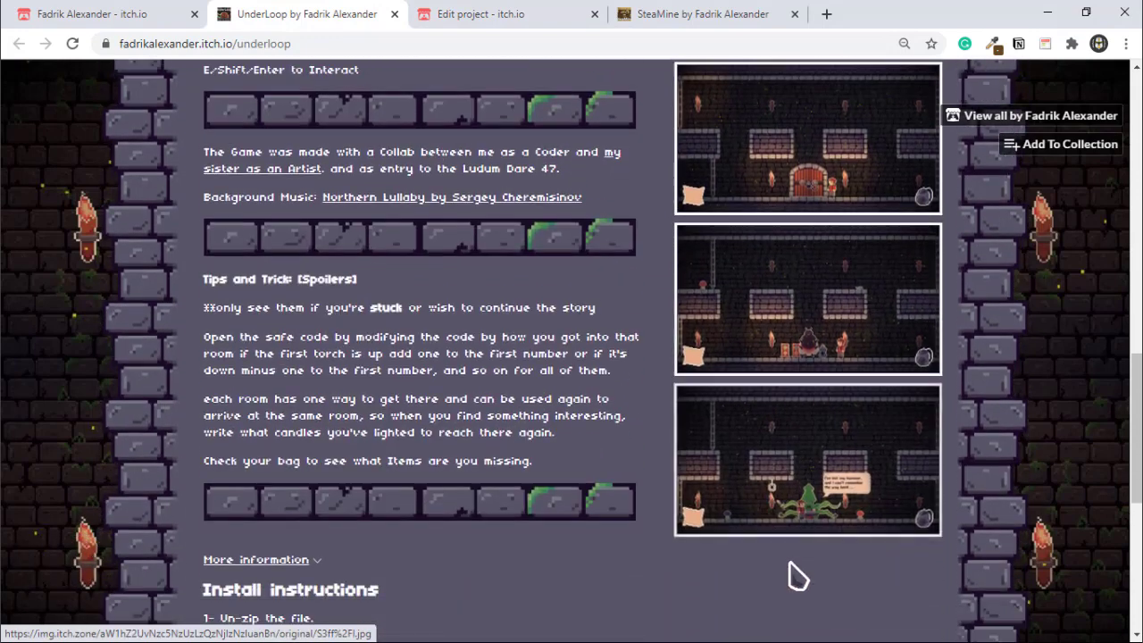
scroll(795, 535, "up", 4)
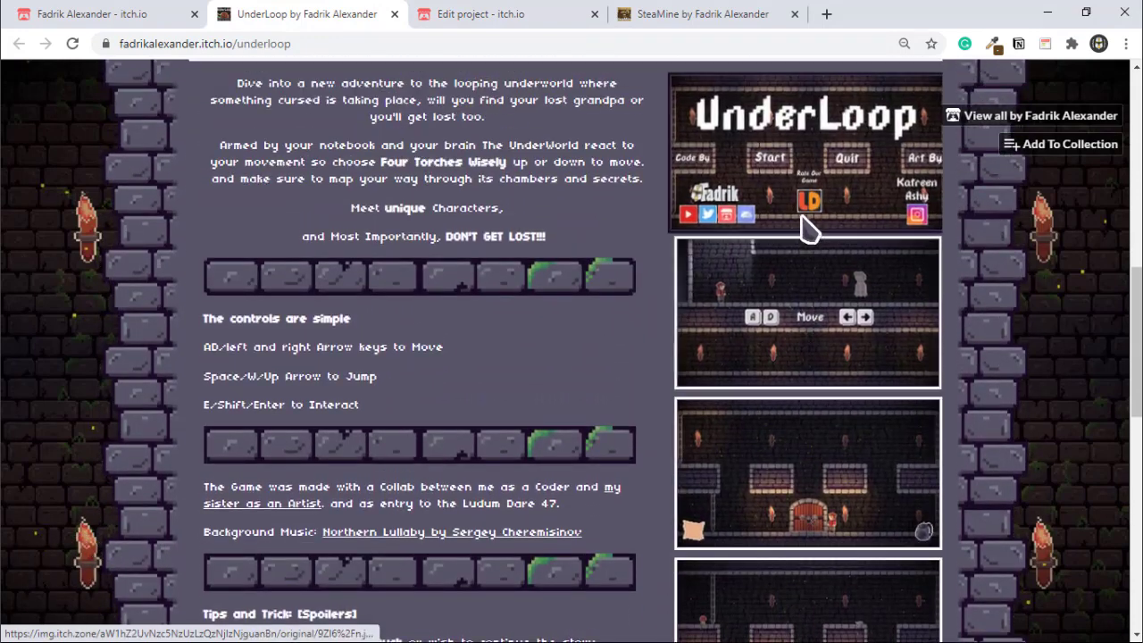
- Review the edit form once more, then return to the top of the published UnderLoop page
left_click(480, 14)
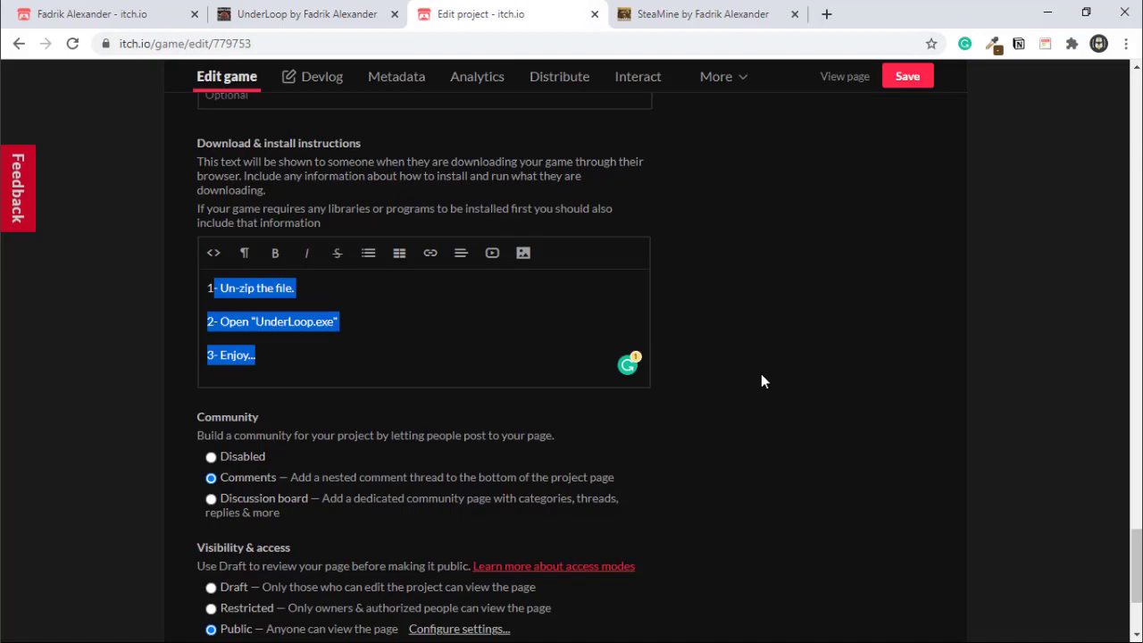
scroll(760, 382, "up", 20)
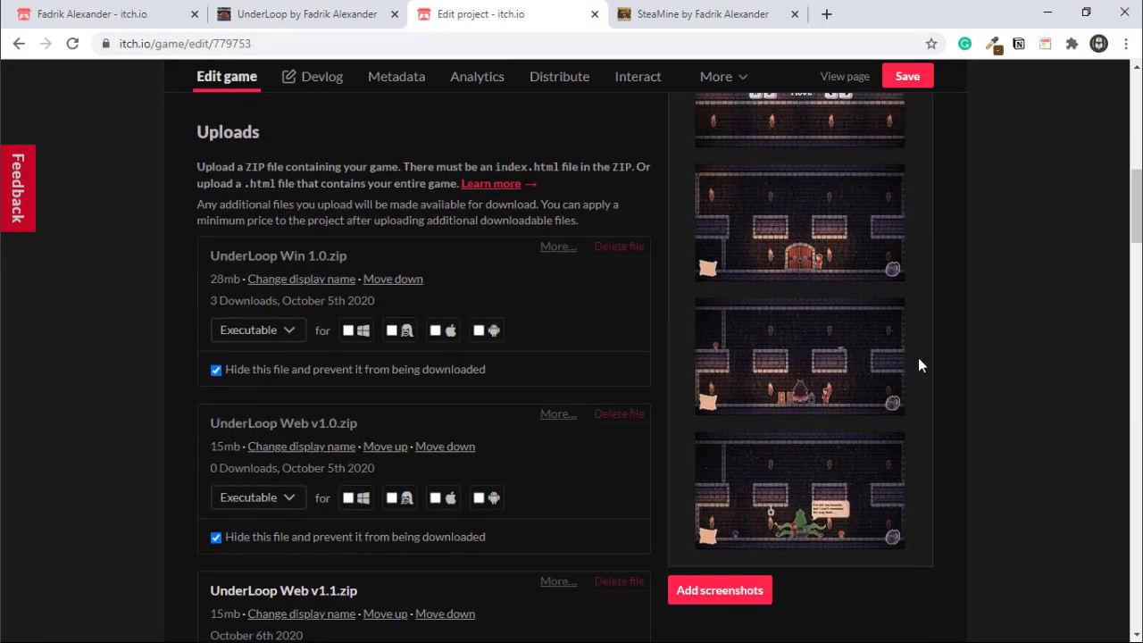
scroll(918, 366, "up", 3)
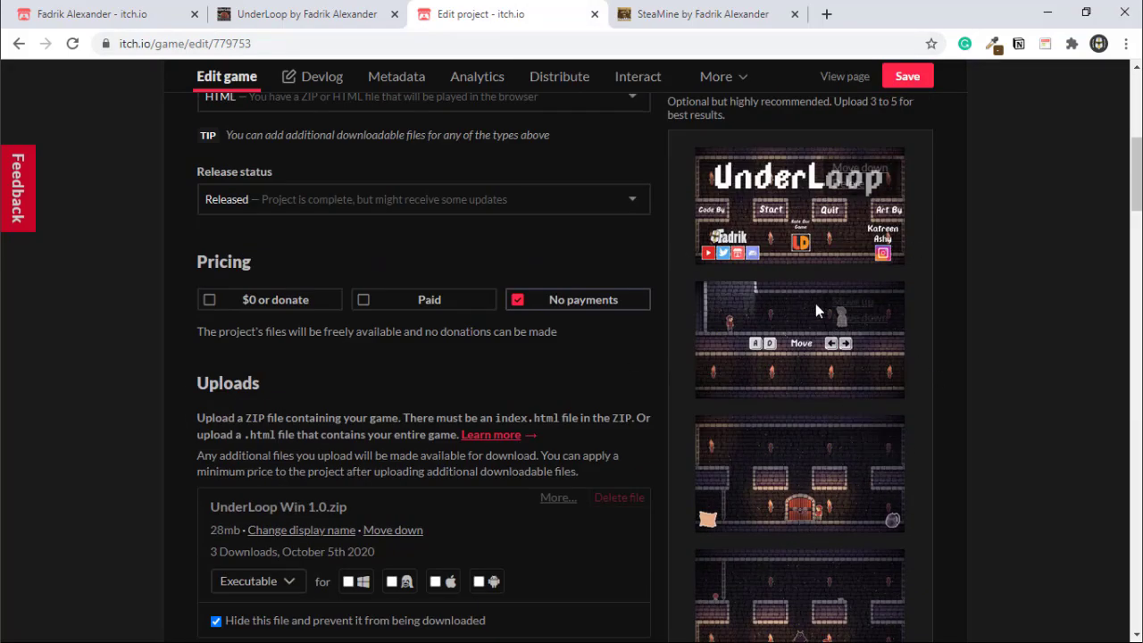
scroll(815, 303, "down", 3)
scroll(781, 479, "up", 3)
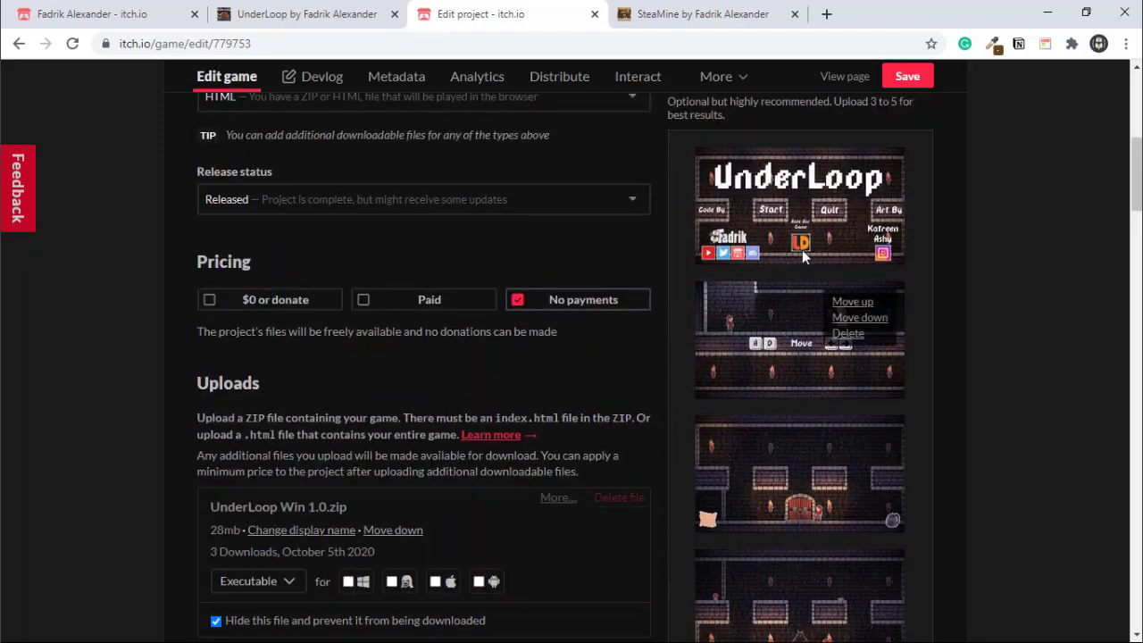
scroll(527, 158, "down", 2)
left_click(326, 14)
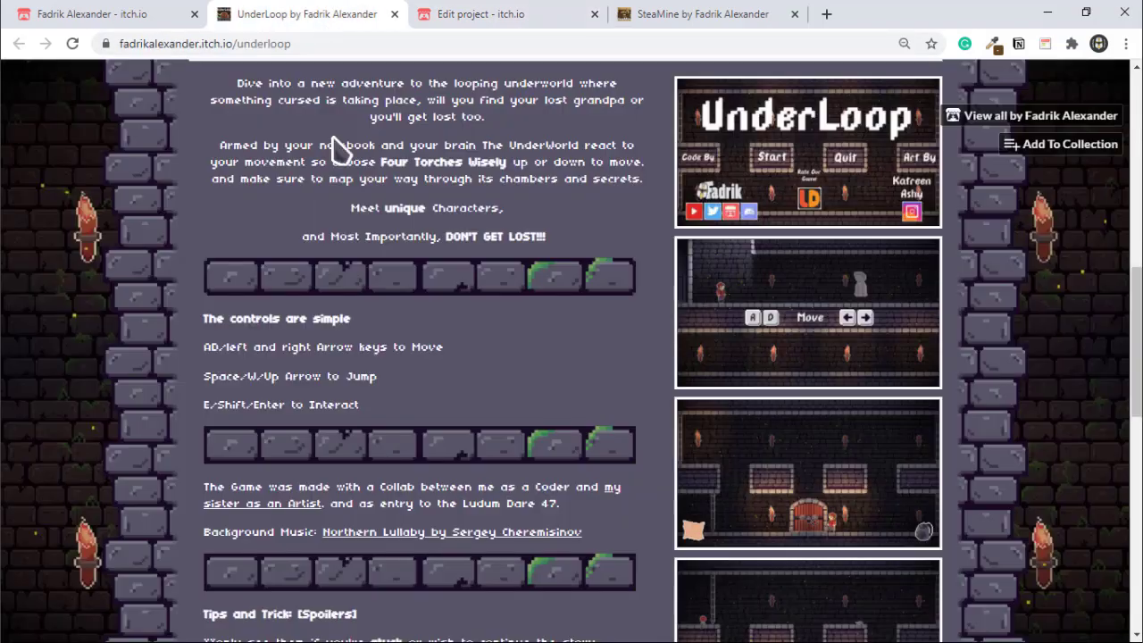
scroll(339, 152, "up", 10)
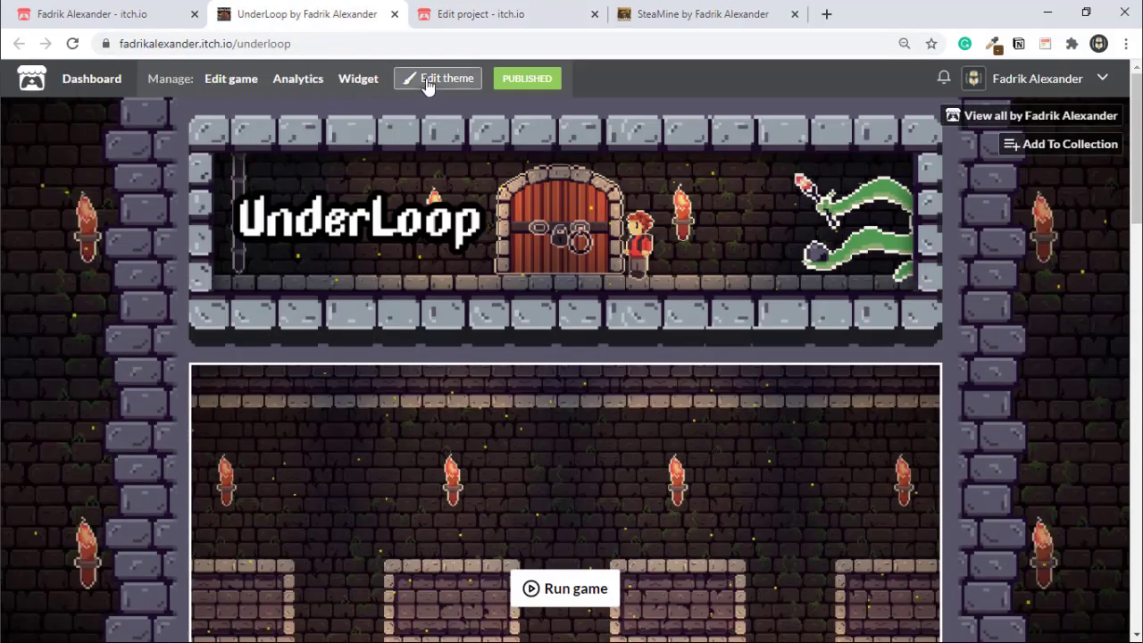
- In the theme editor, set the screenshot layout to Auto
left_click(428, 78)
scroll(541, 459, "down", 10)
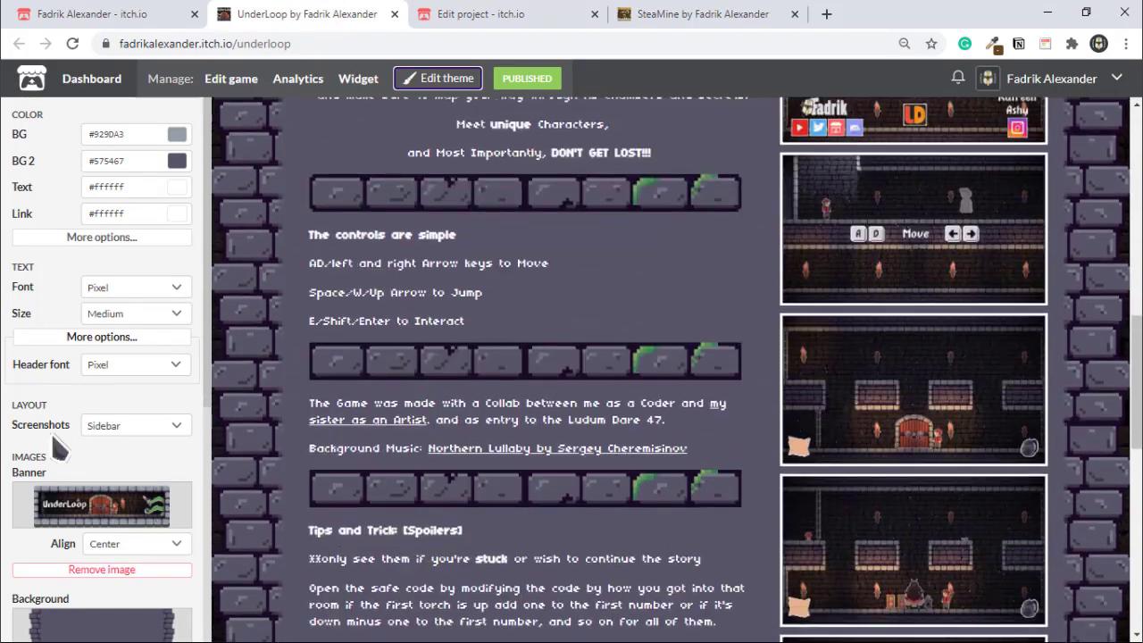
left_click(114, 433)
left_click(124, 439)
scroll(923, 225, "up", 4)
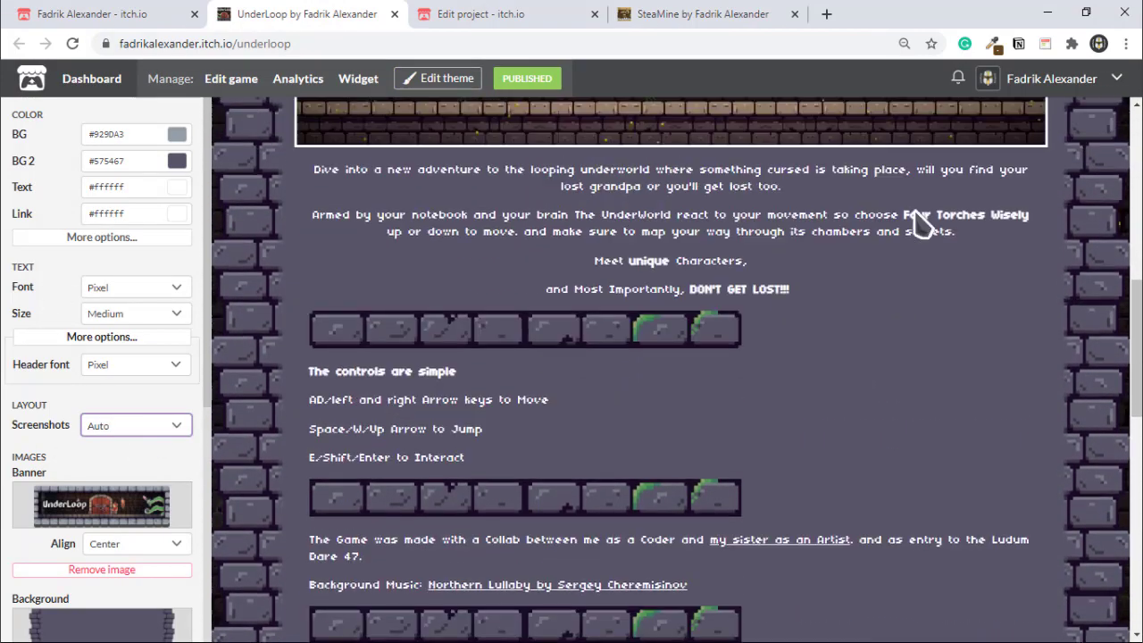
scroll(797, 506, "down", 3)
- Switch the screenshot layout back to Sidebar, review the page, and close the theme editor
left_click(127, 429)
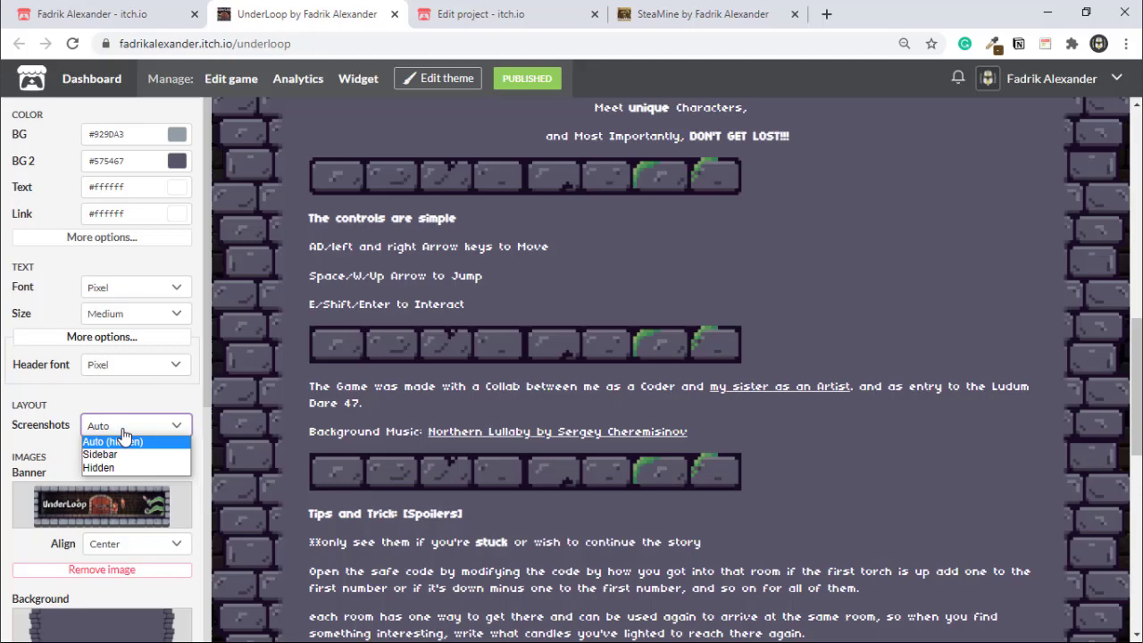
left_click(131, 430)
left_click(114, 455)
scroll(852, 452, "down", 1)
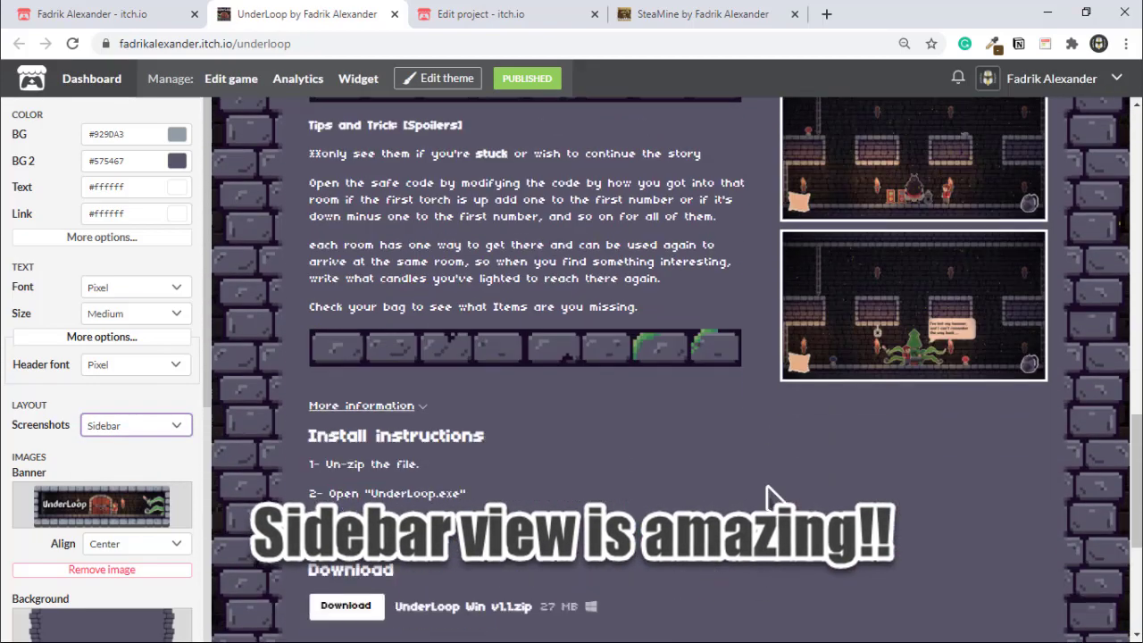
scroll(855, 453, "up", 4)
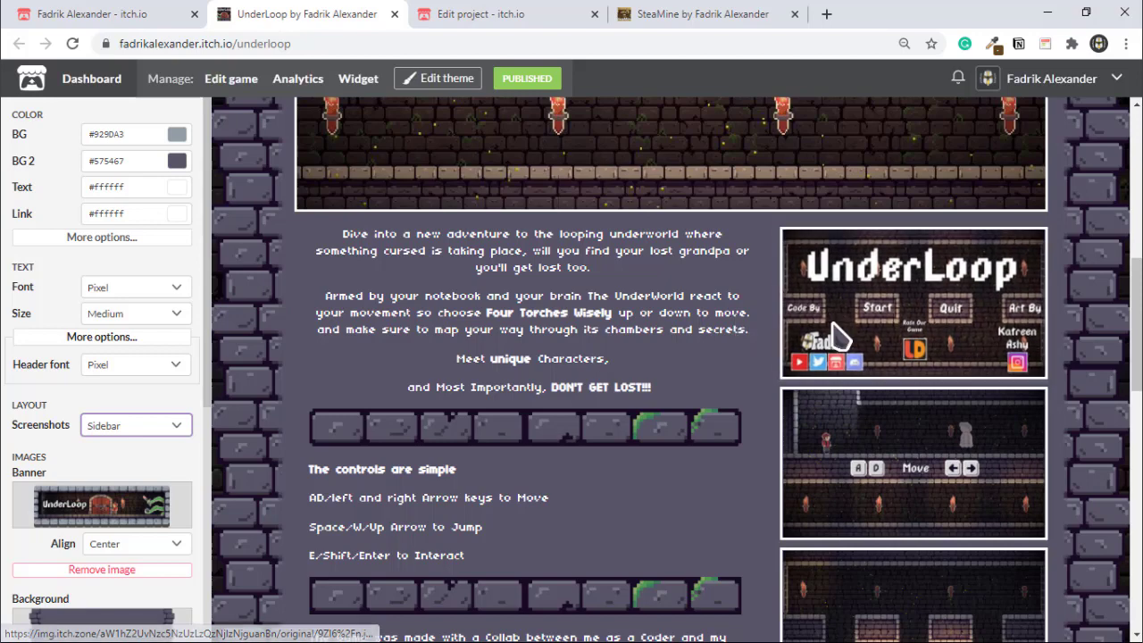
scroll(879, 446, "down", 2)
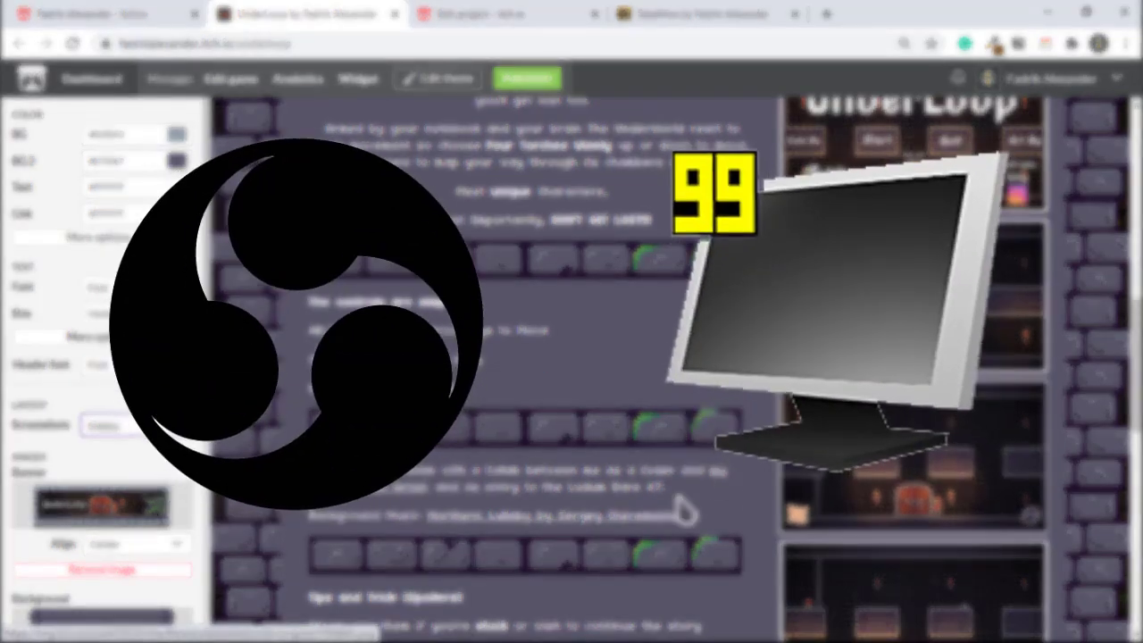
scroll(879, 365, "down", 1)
scroll(732, 454, "down", 2)
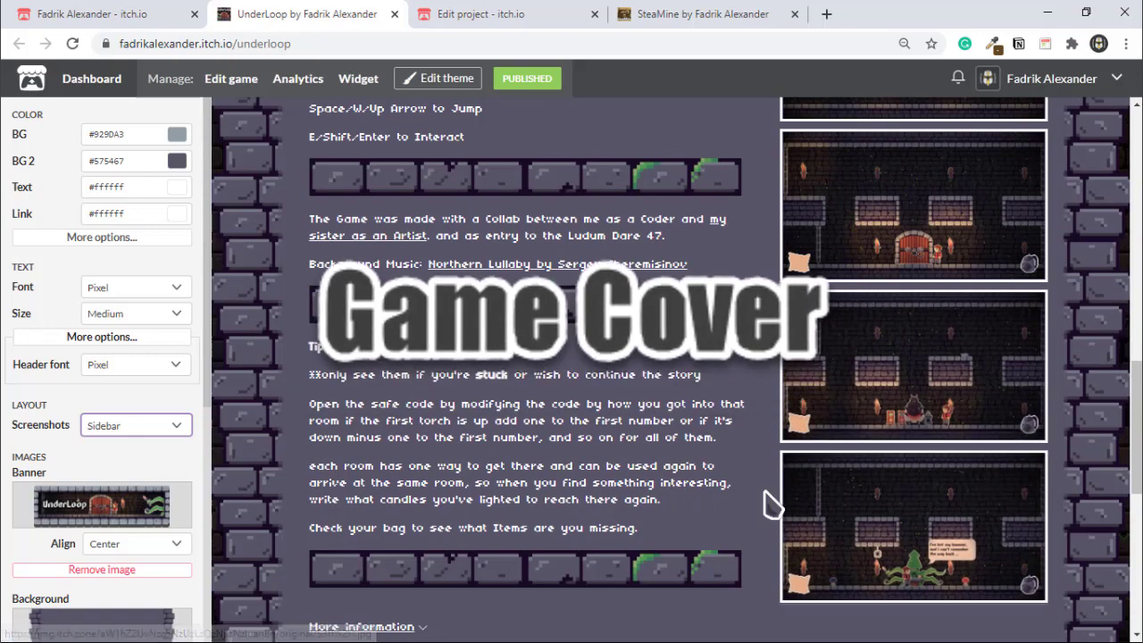
scroll(625, 447, "up", 2)
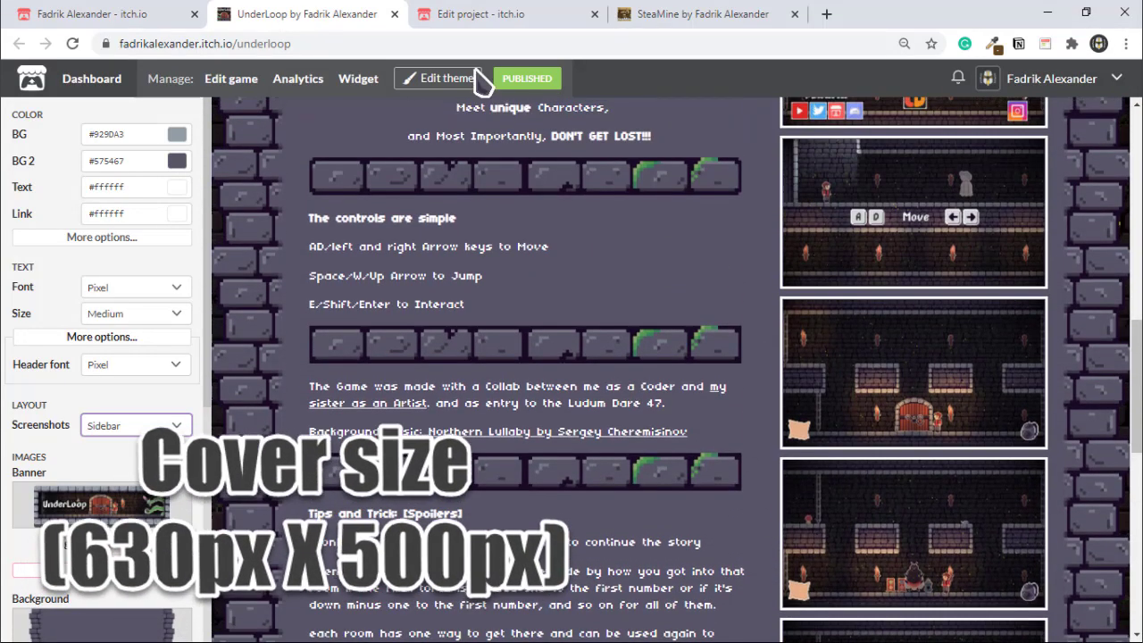
left_click(471, 78)
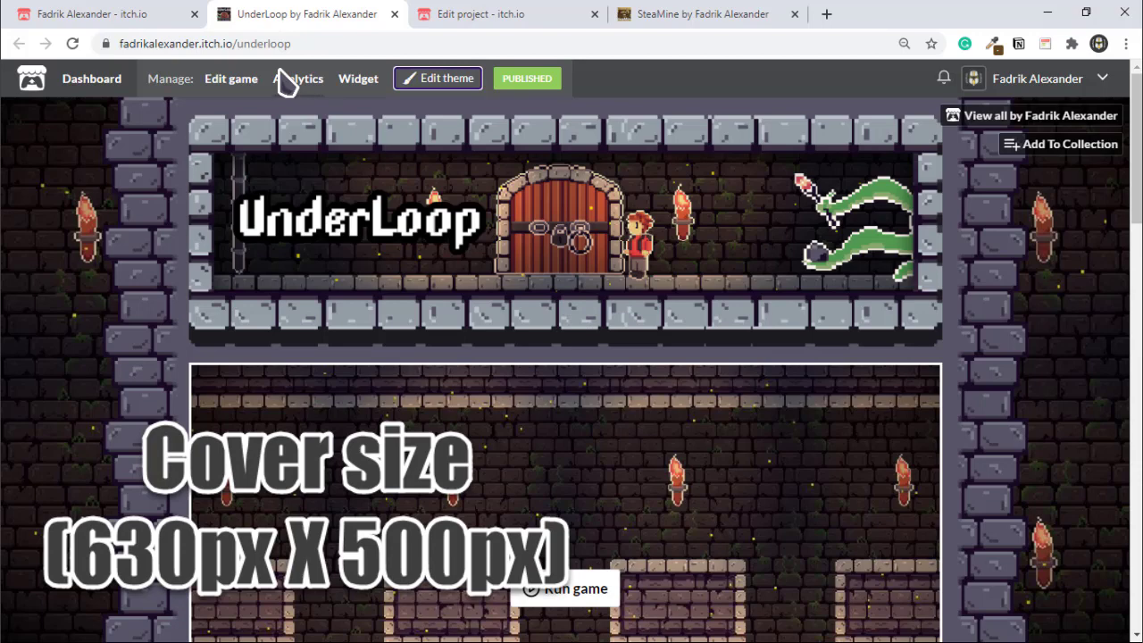
left_click(153, 23)
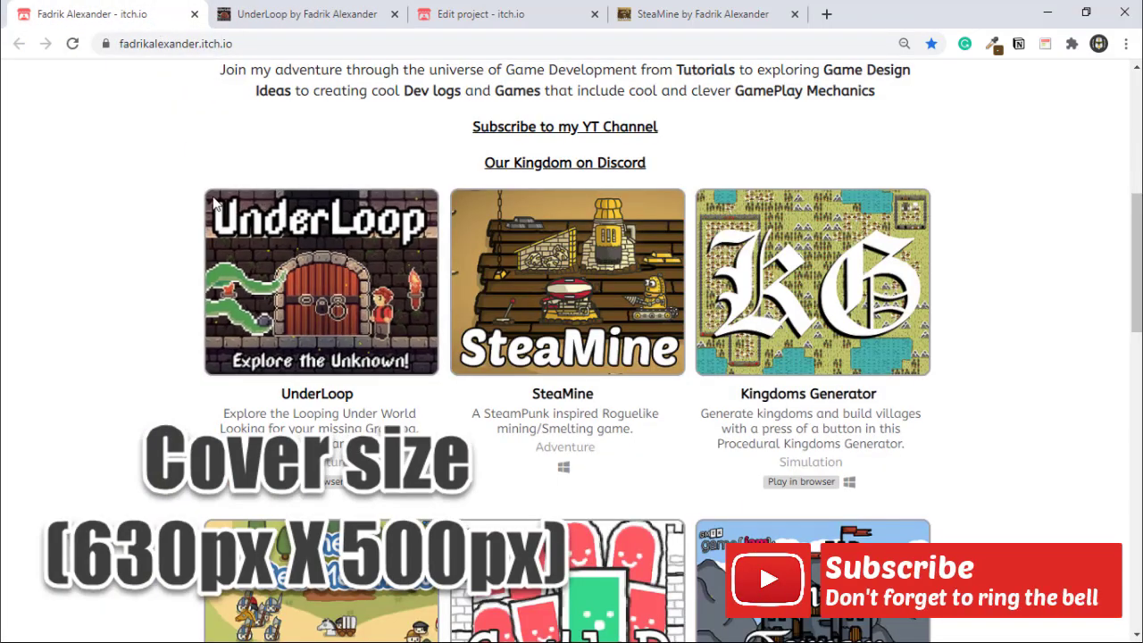
scroll(153, 303, "up", 4)
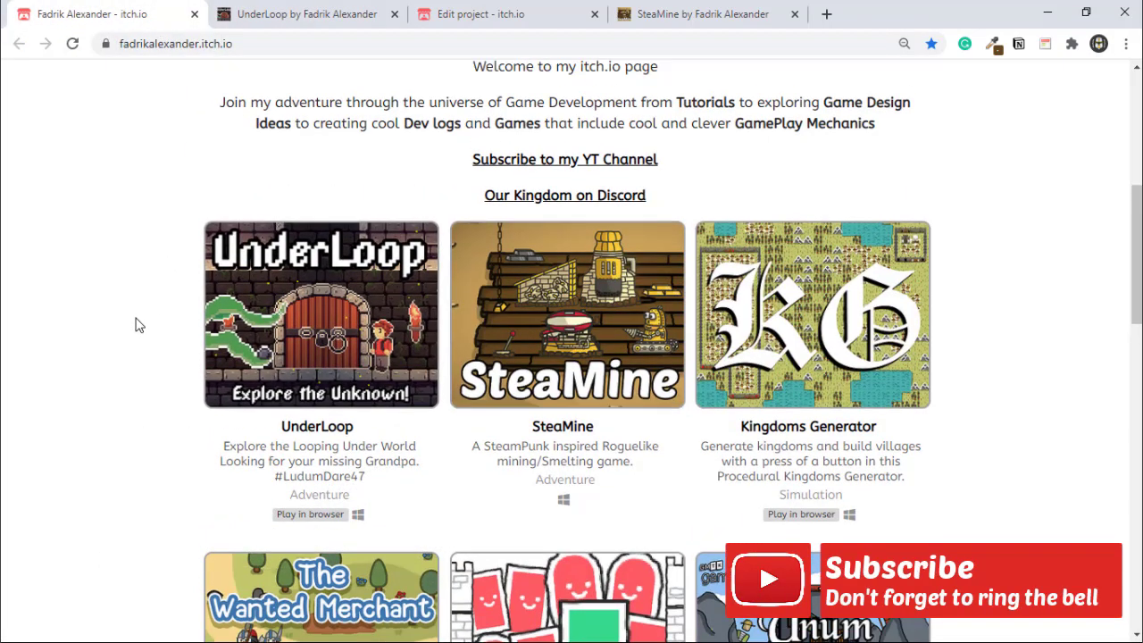
scroll(399, 327, "down", 3)
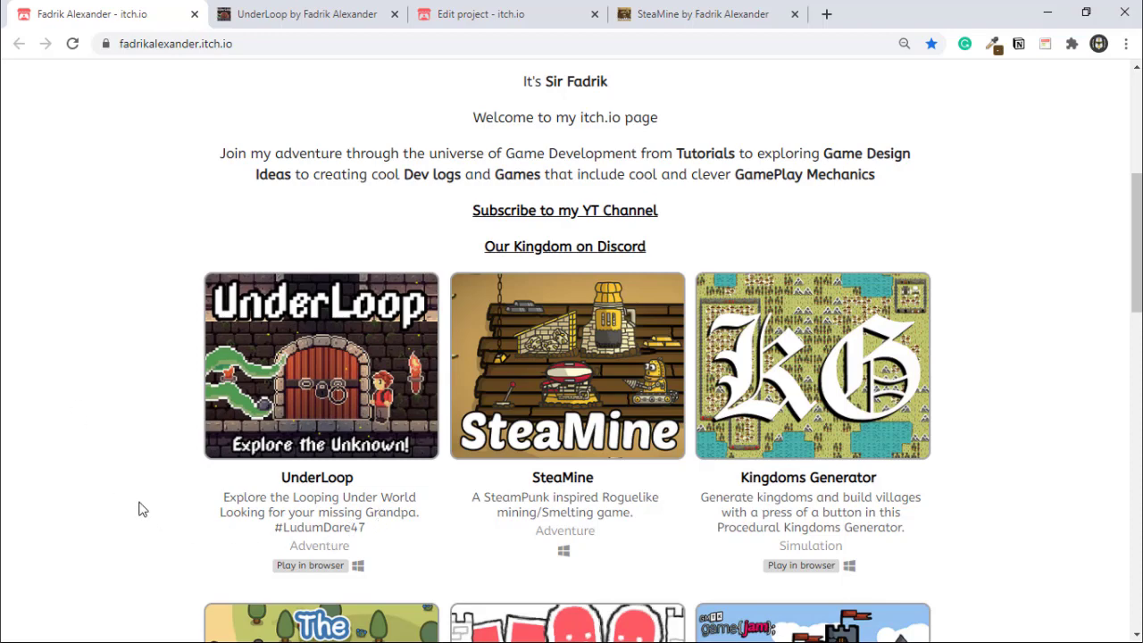
left_click(303, 15)
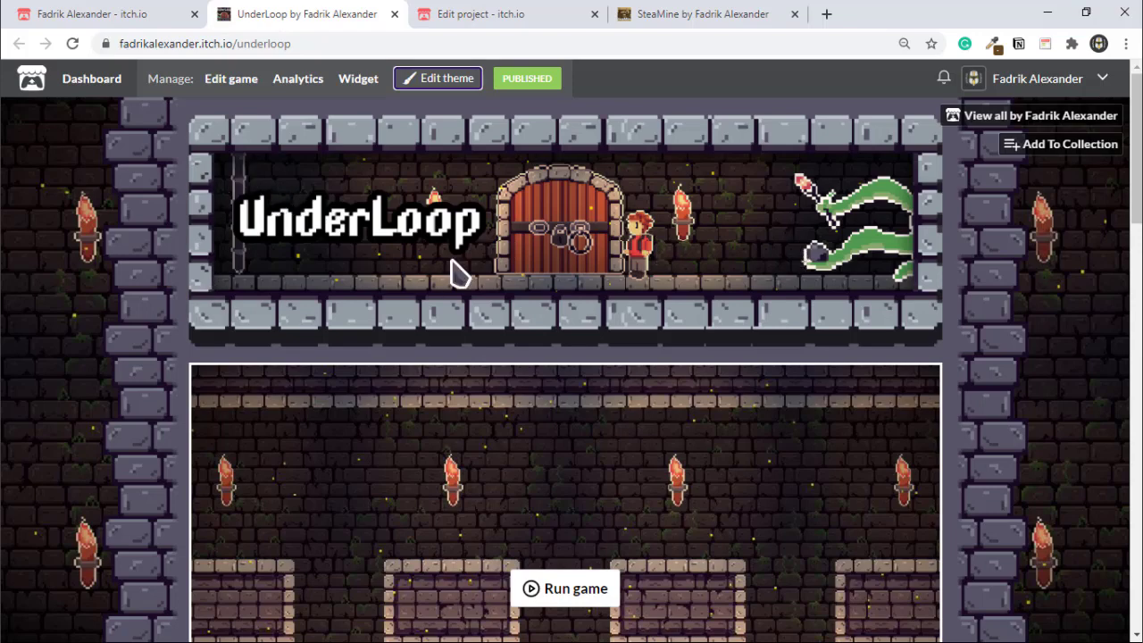
- Flip from the SteaMine page to the UnderLoop page and back to SteaMine
left_click(683, 14)
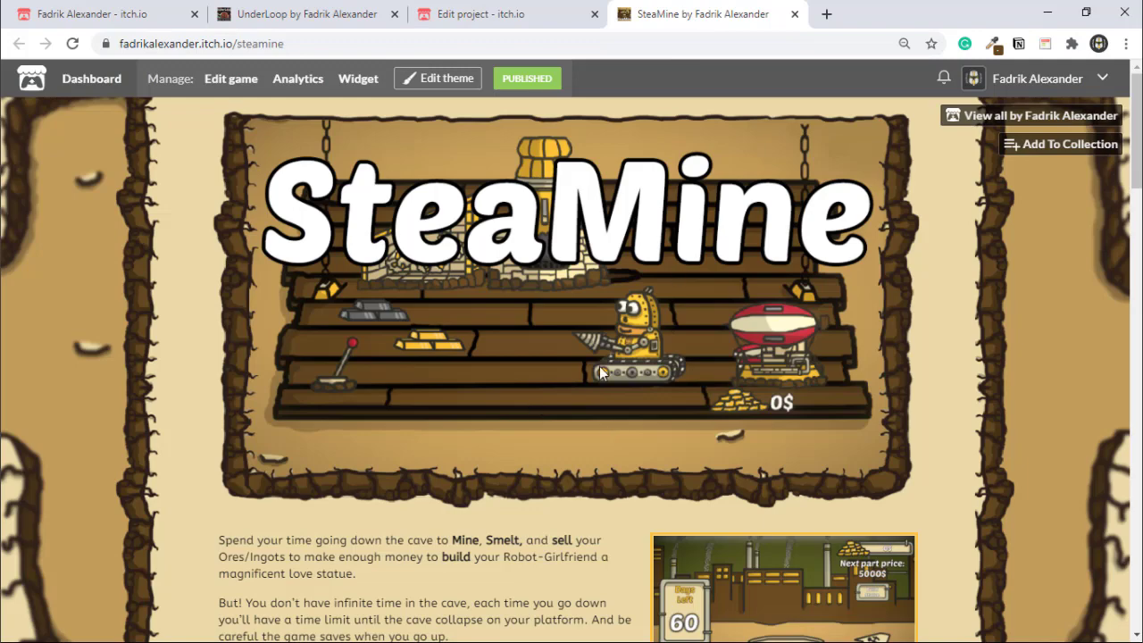
left_click(350, 22)
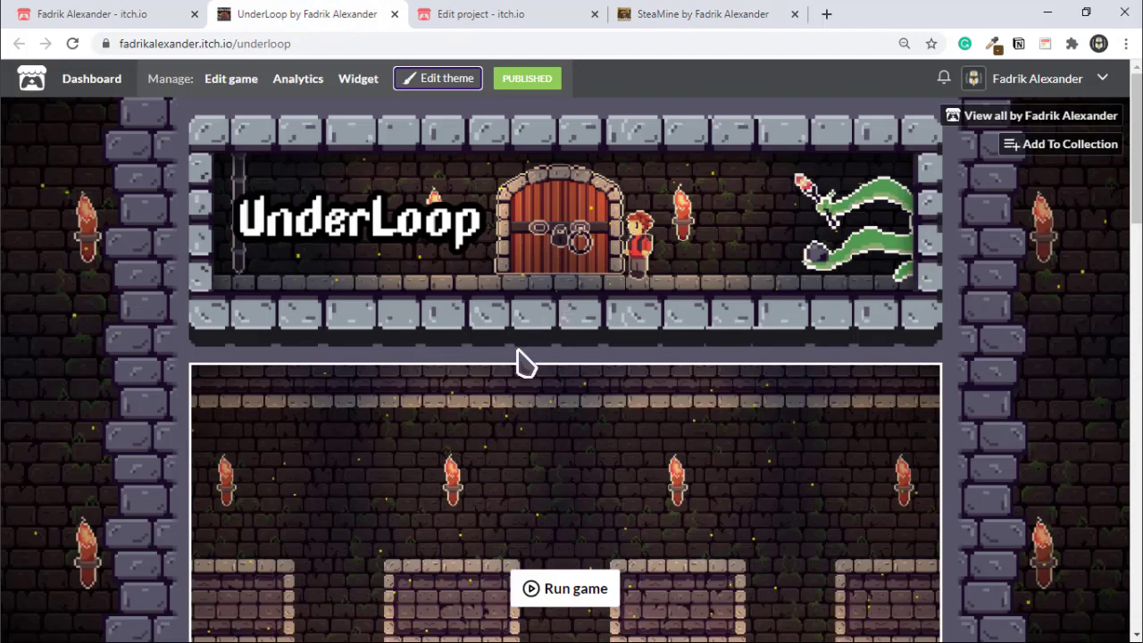
left_click(676, 16)
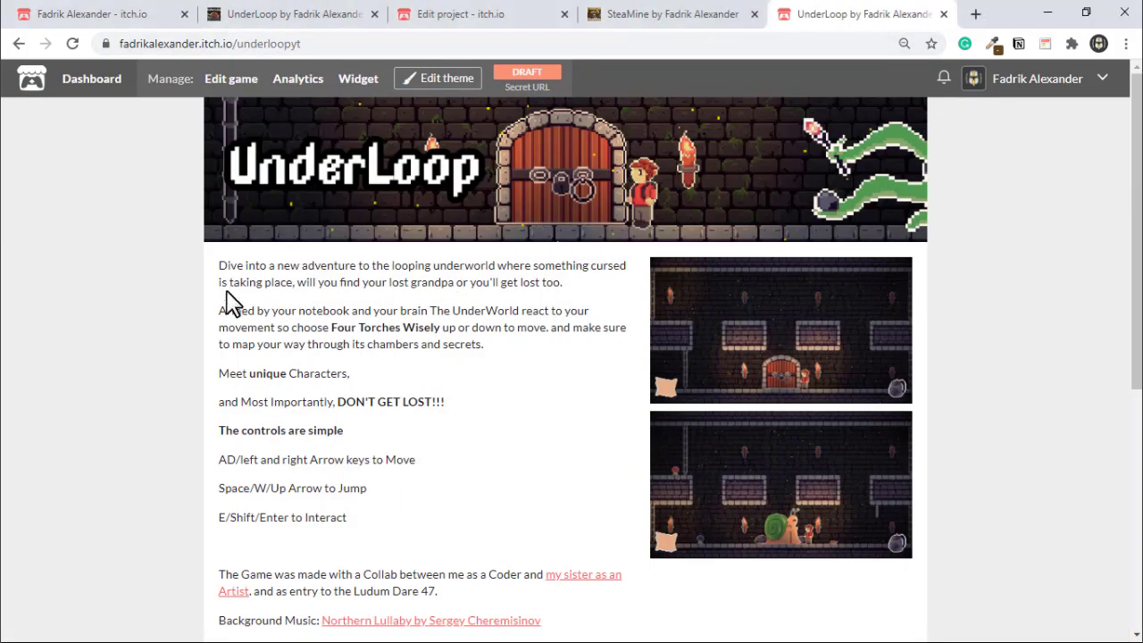
left_click_drag(217, 263, 395, 506)
left_click(411, 482)
scroll(457, 421, "down", 1)
scroll(472, 401, "down", 1)
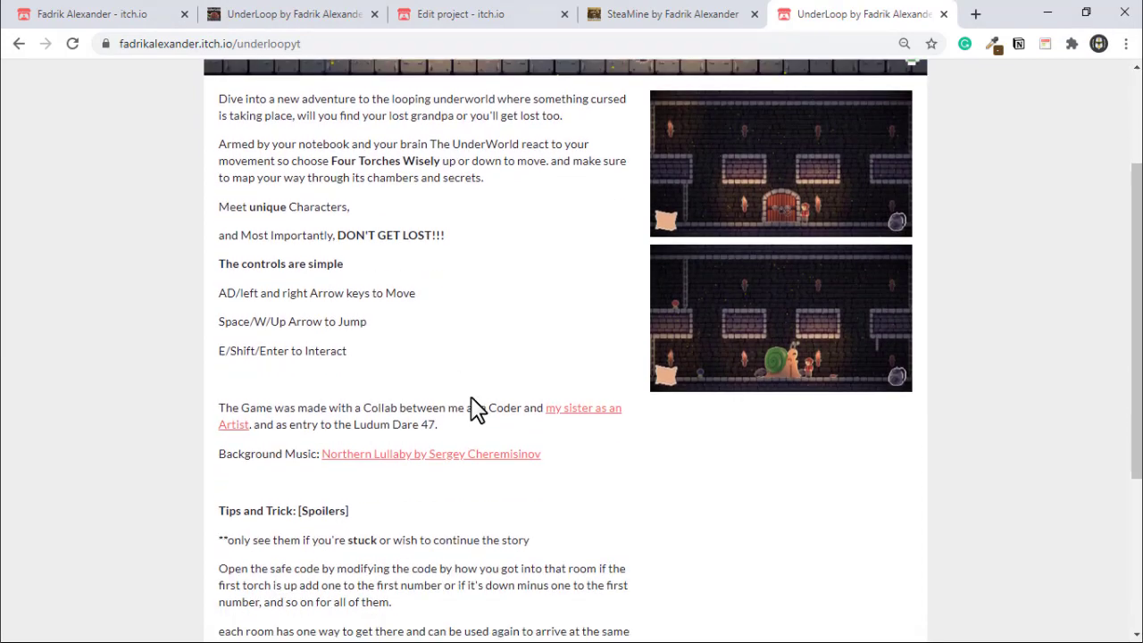
scroll(472, 400, "up", 2)
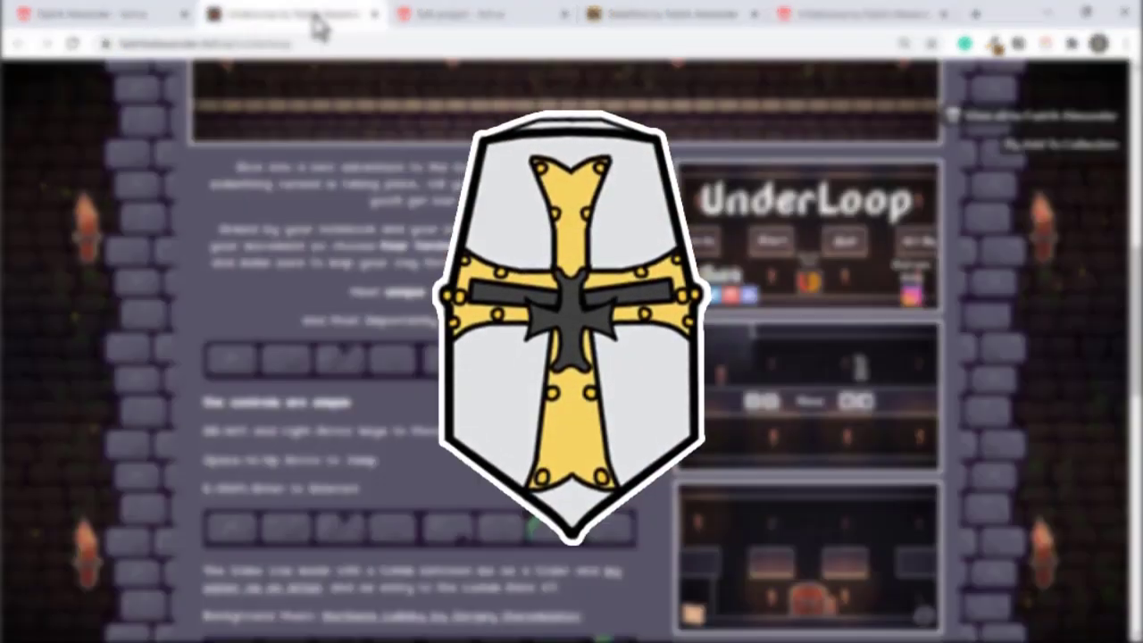
left_click(308, 15)
scroll(880, 306, "up", 10)
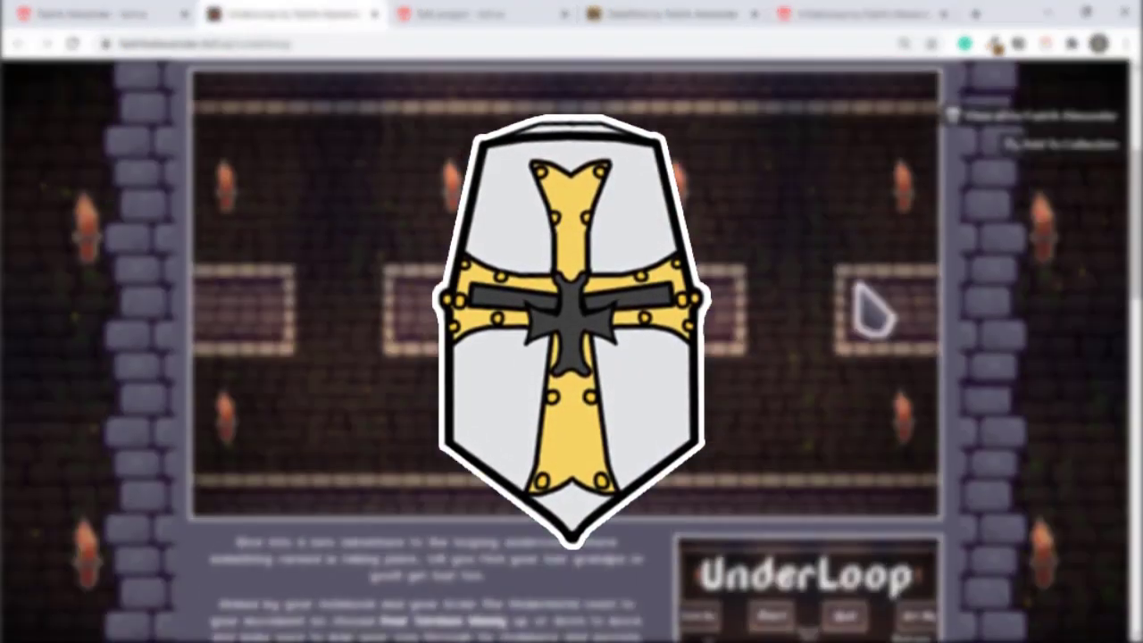
scroll(359, 379, "down", 10)
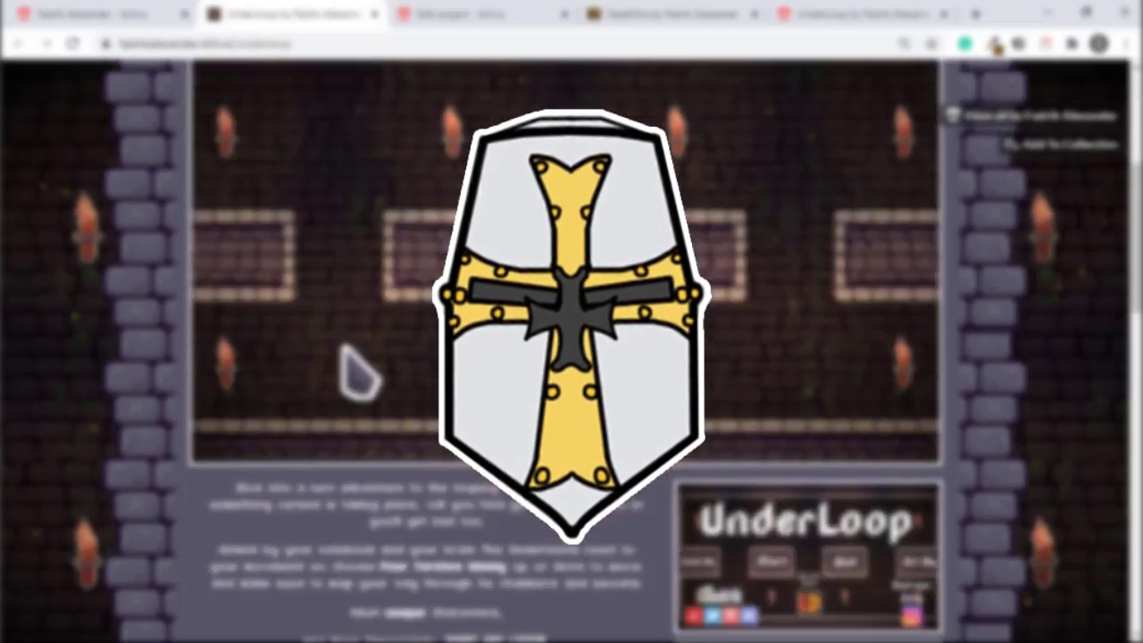
scroll(344, 403, "up", 10)
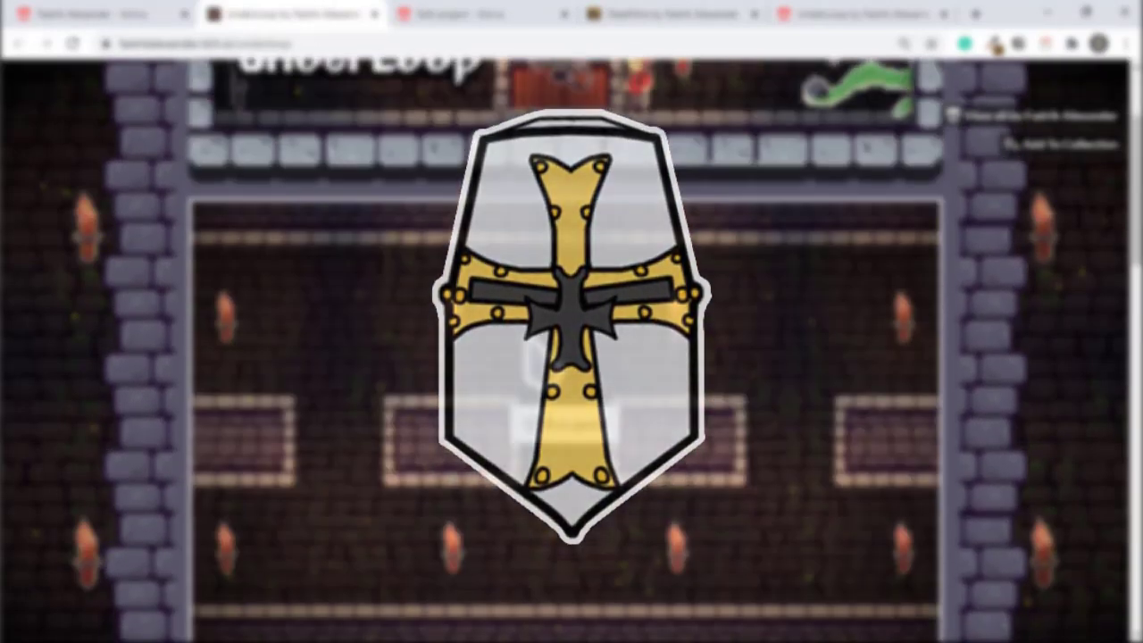
left_click(835, 15)
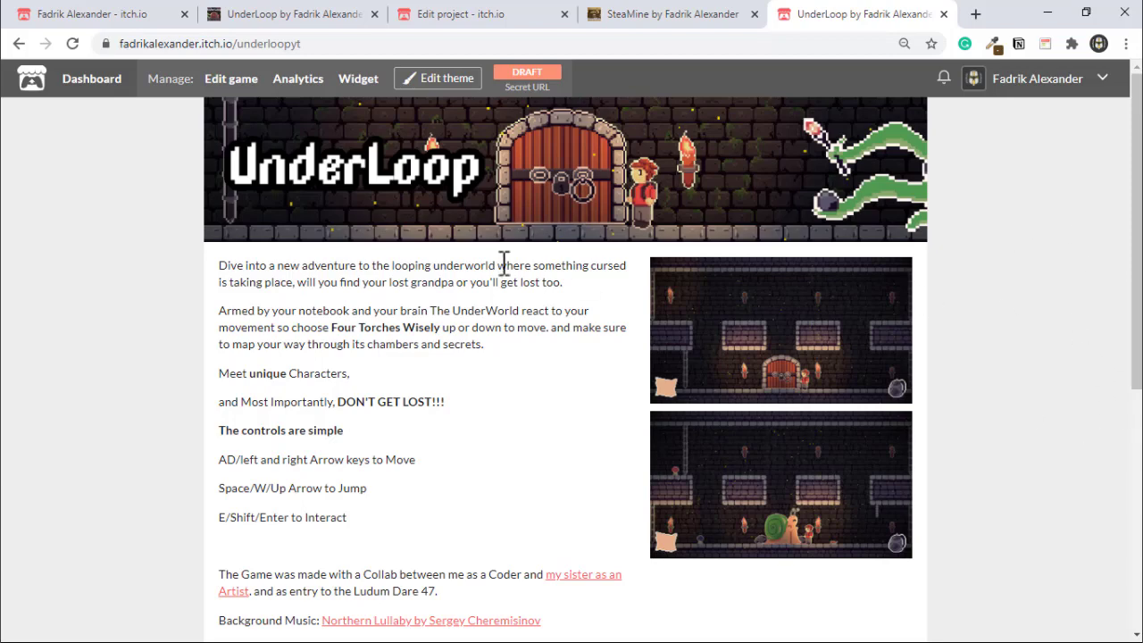
left_click(439, 80)
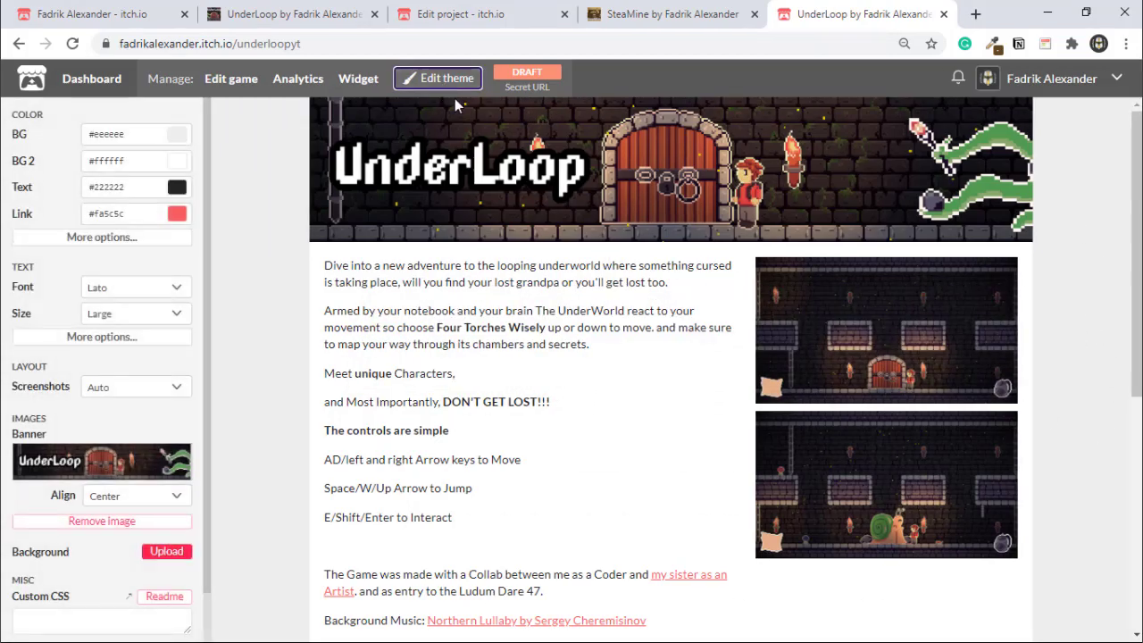
left_click(303, 16)
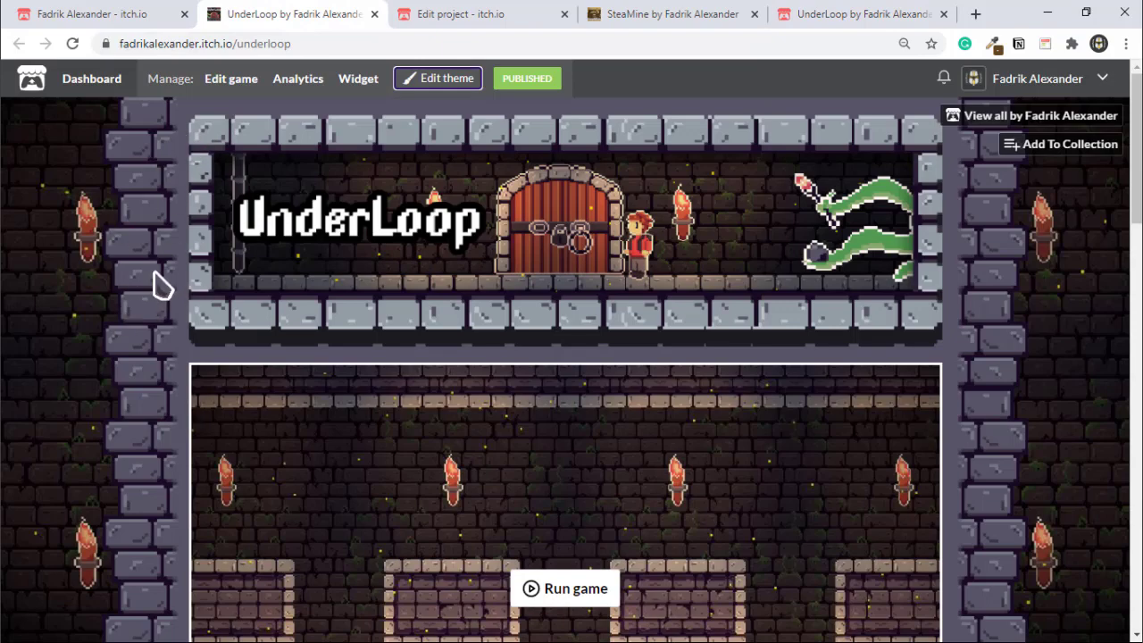
scroll(143, 343, "down", 10)
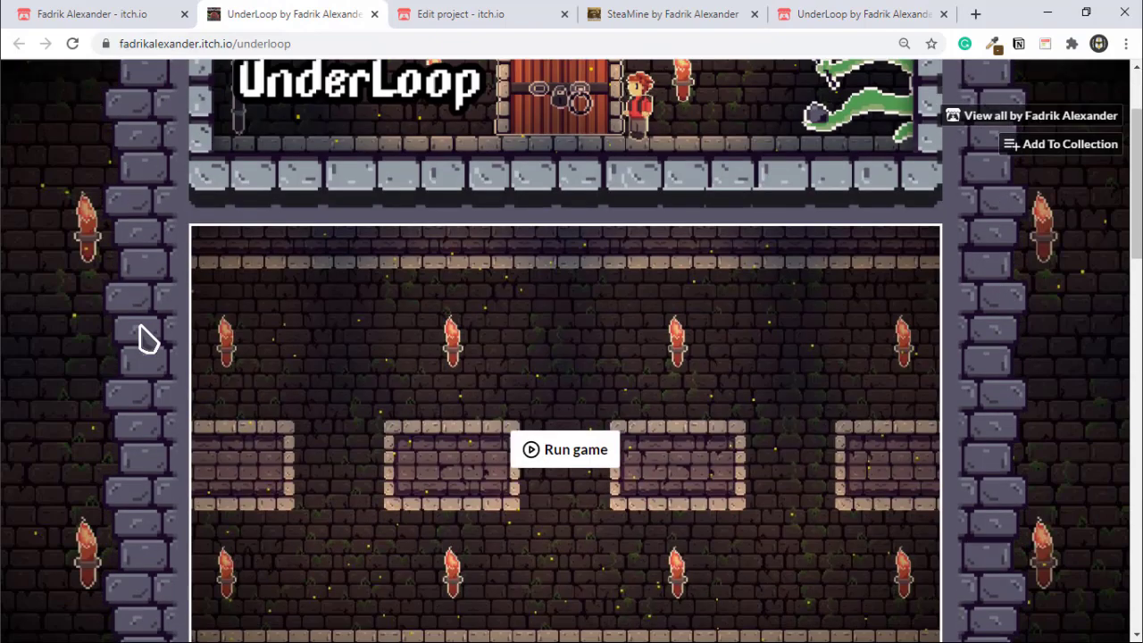
- Glance at the SteaMine page for reference, then return to the draft UnderLoop page
scroll(116, 360, "down", 3)
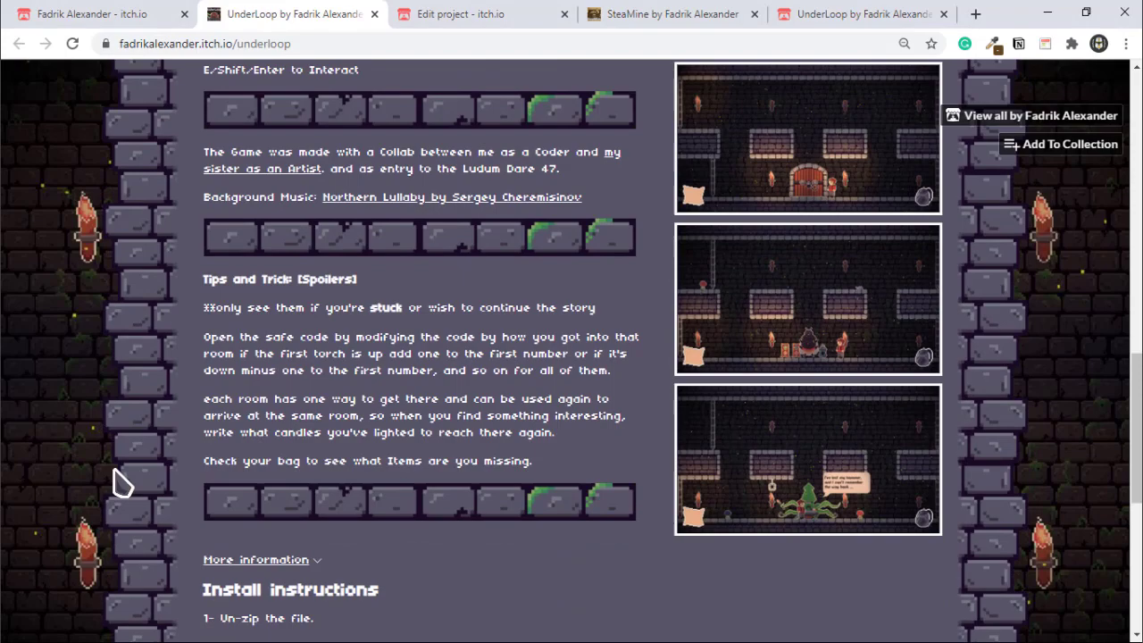
scroll(509, 255, "up", 15)
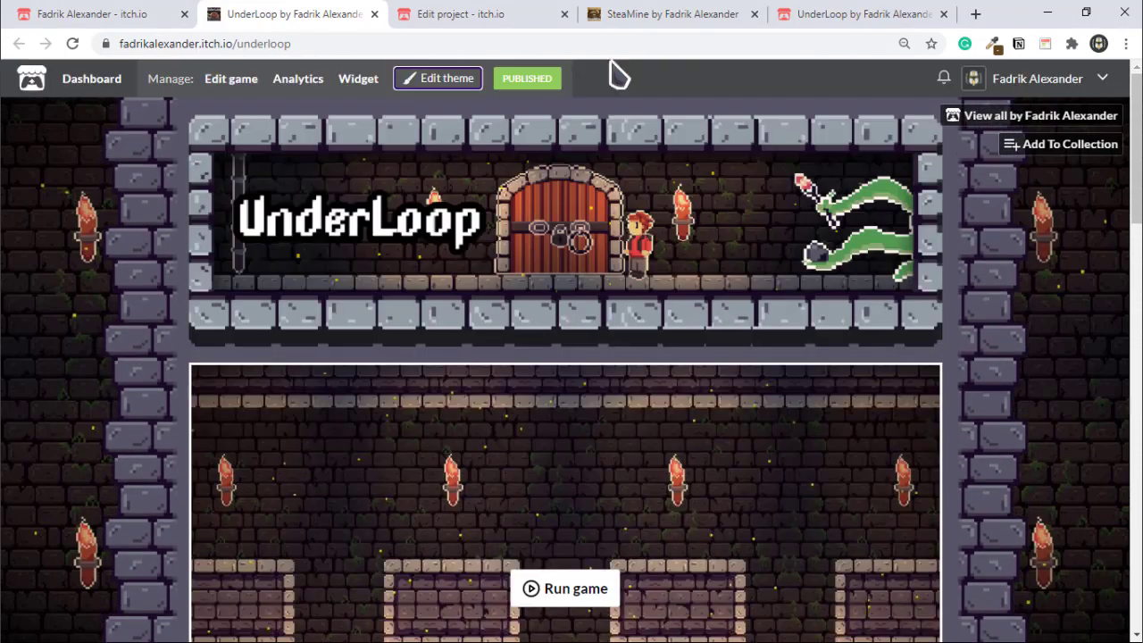
left_click(640, 25)
scroll(572, 357, "down", 10)
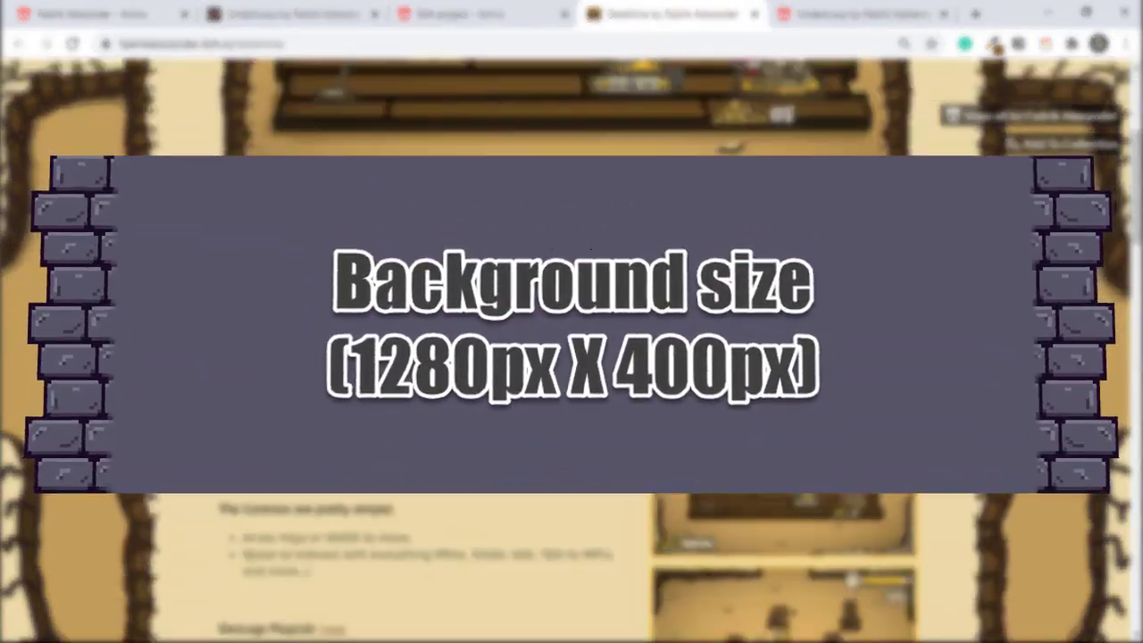
scroll(571, 357, "up", 10)
left_click(857, 14)
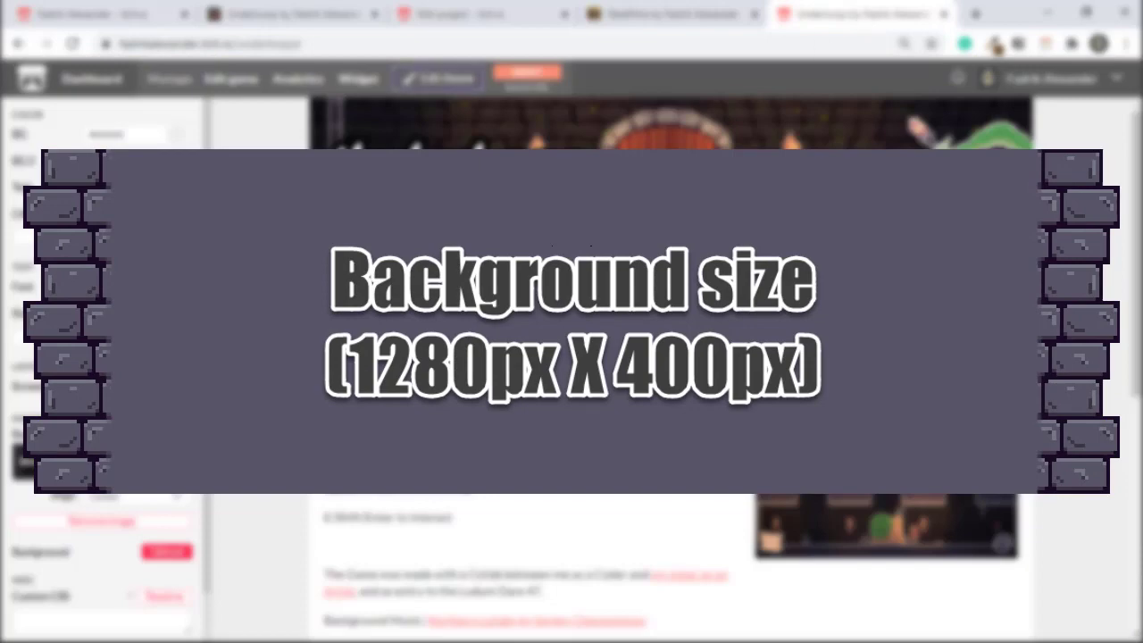
scroll(258, 580, "up", 2)
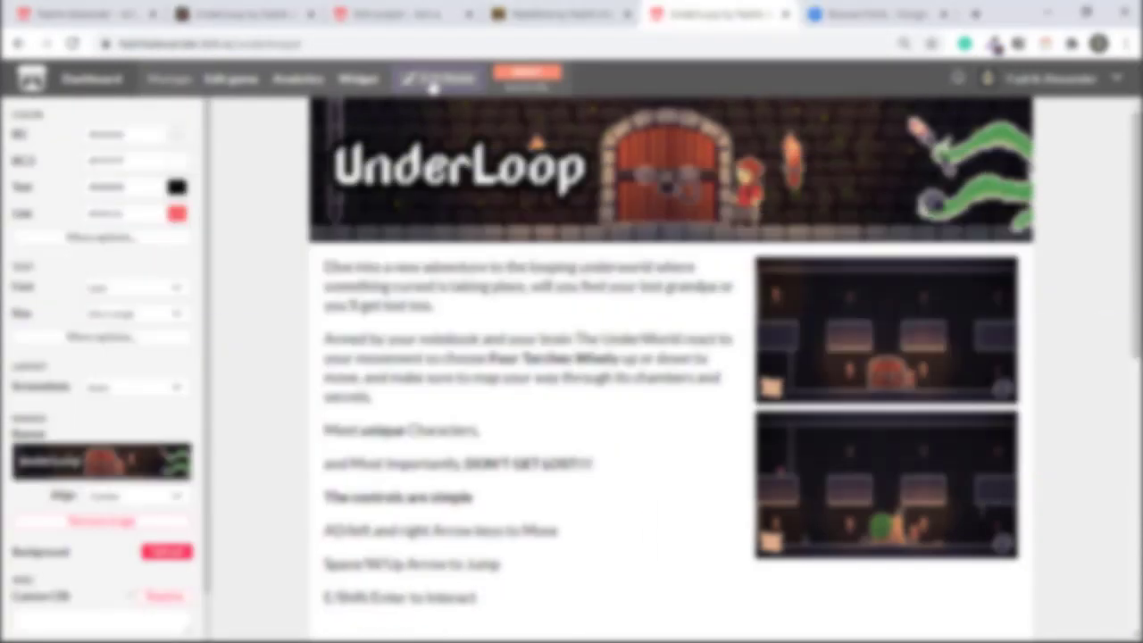
scroll(129, 335, "down", 2)
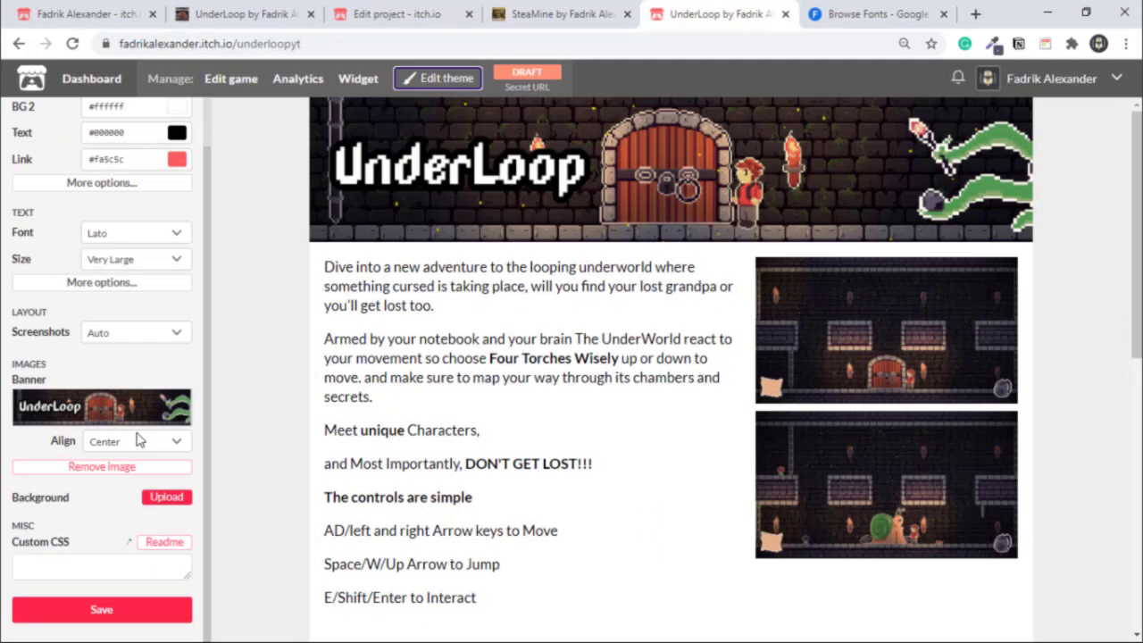
- Upload the stone-wall background, set Repeat to Vertically and Align to Center, and save
left_click(166, 496)
double_click(233, 159)
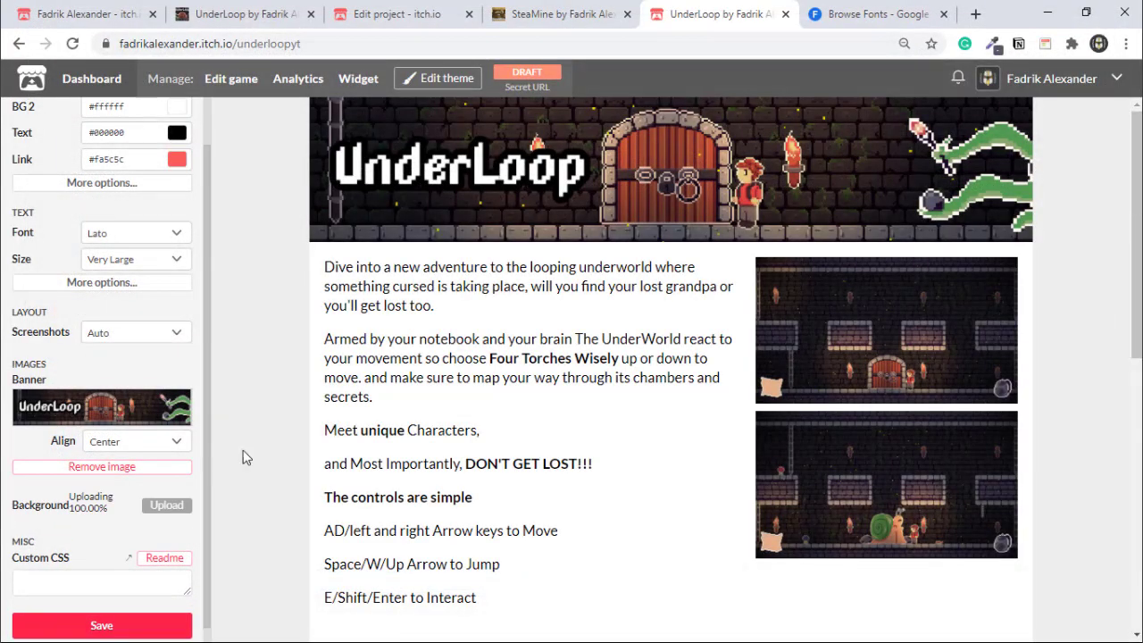
scroll(352, 369, "down", 3)
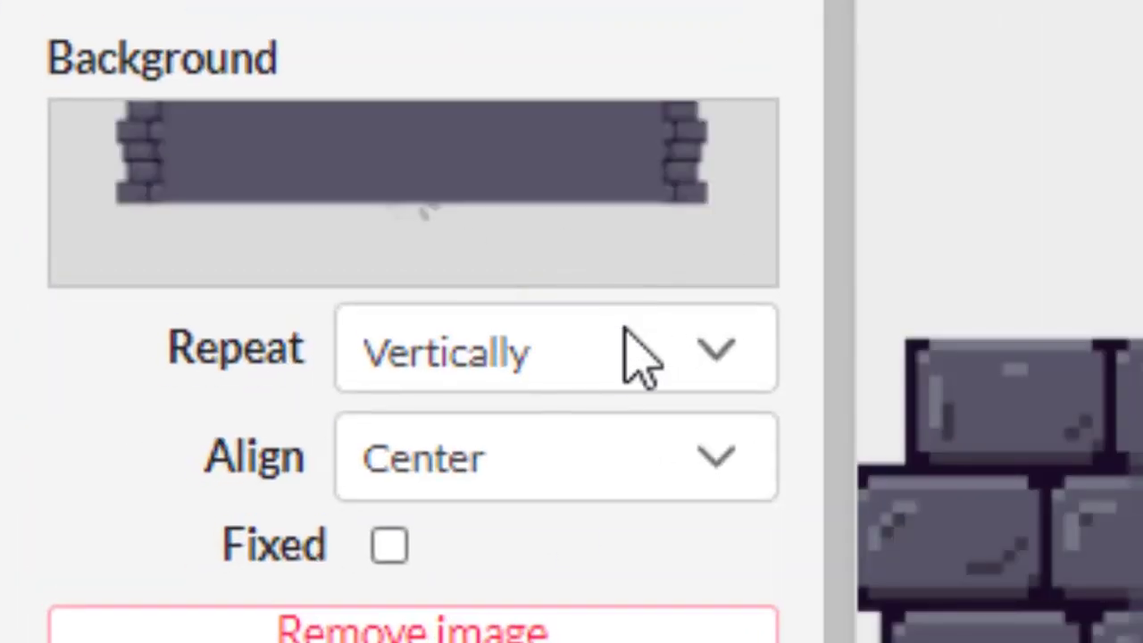
left_click(243, 626)
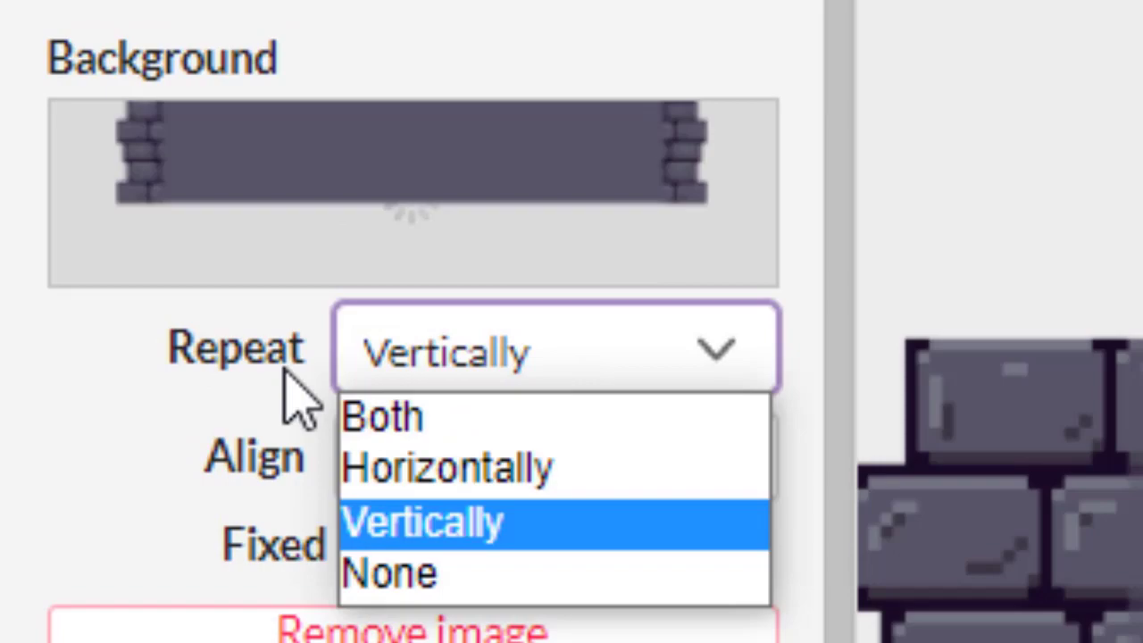
left_click(416, 527)
left_click(497, 477)
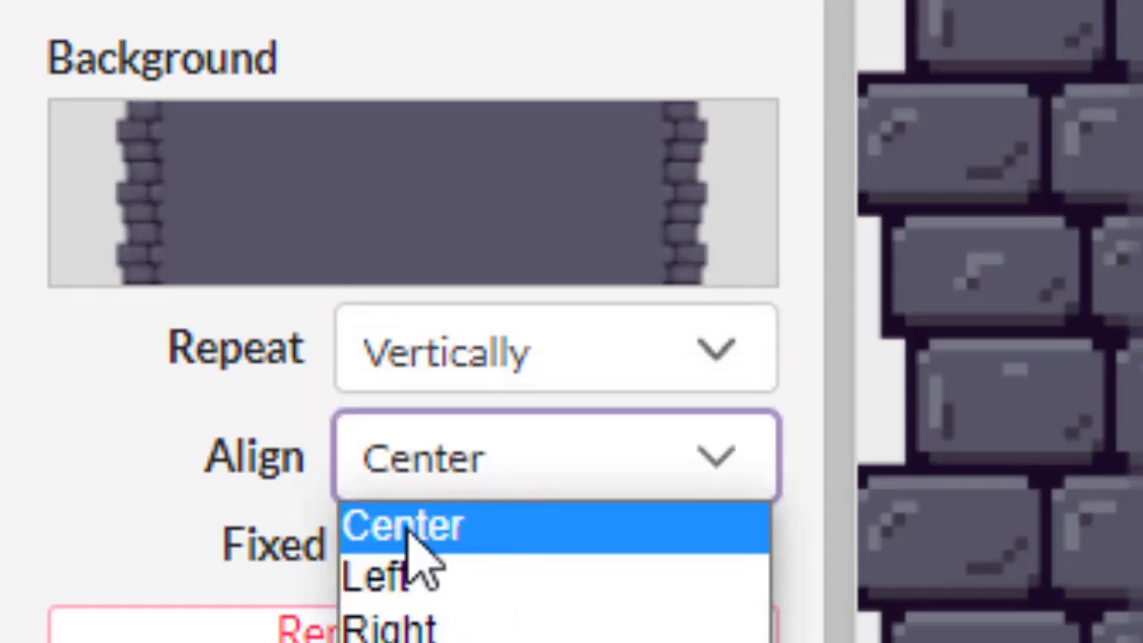
left_click(404, 532)
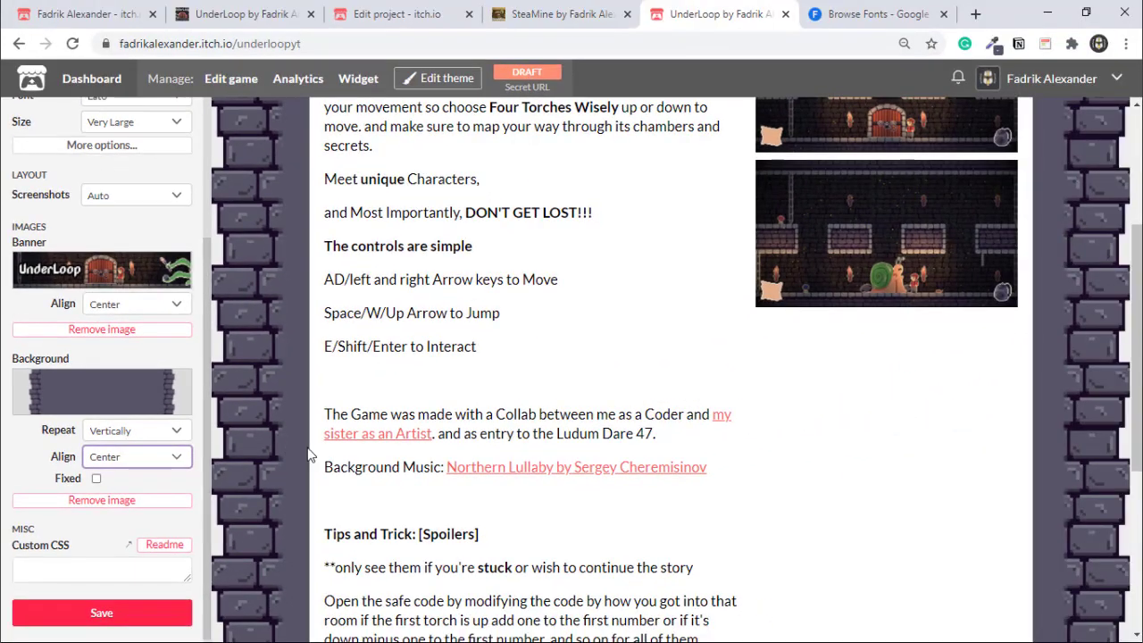
scroll(214, 527, "up", 4)
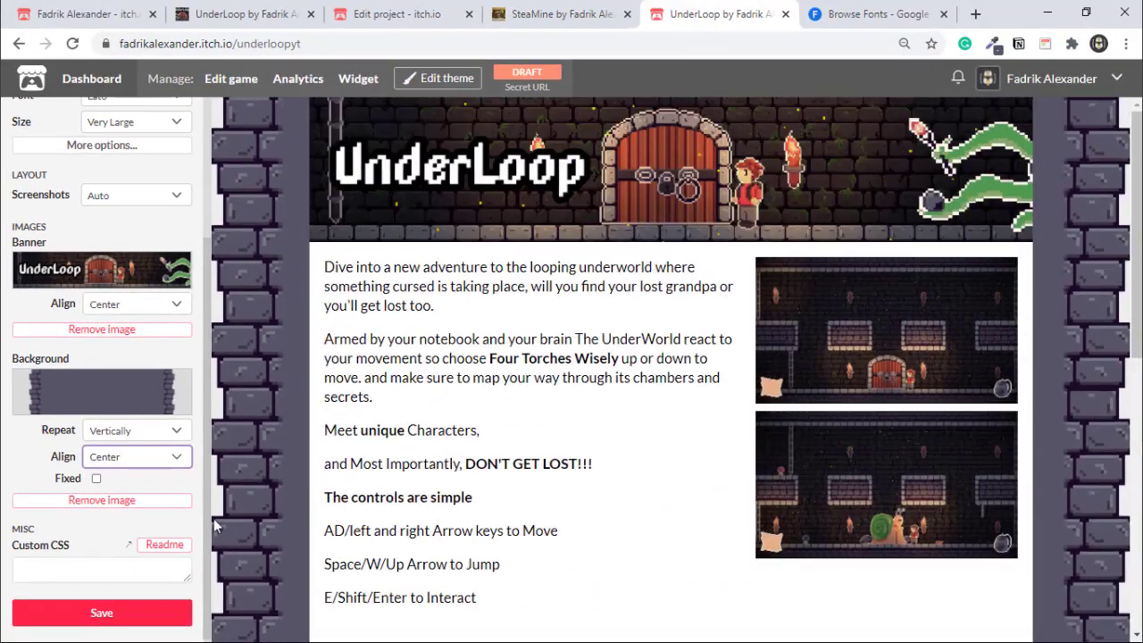
left_click(126, 611)
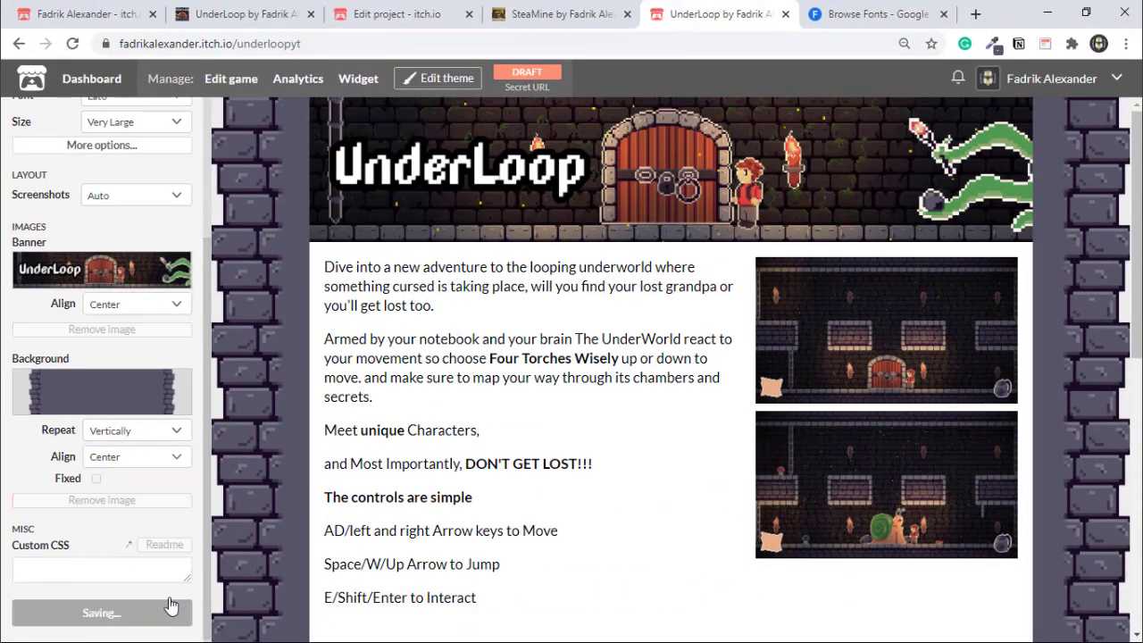
left_click(446, 82)
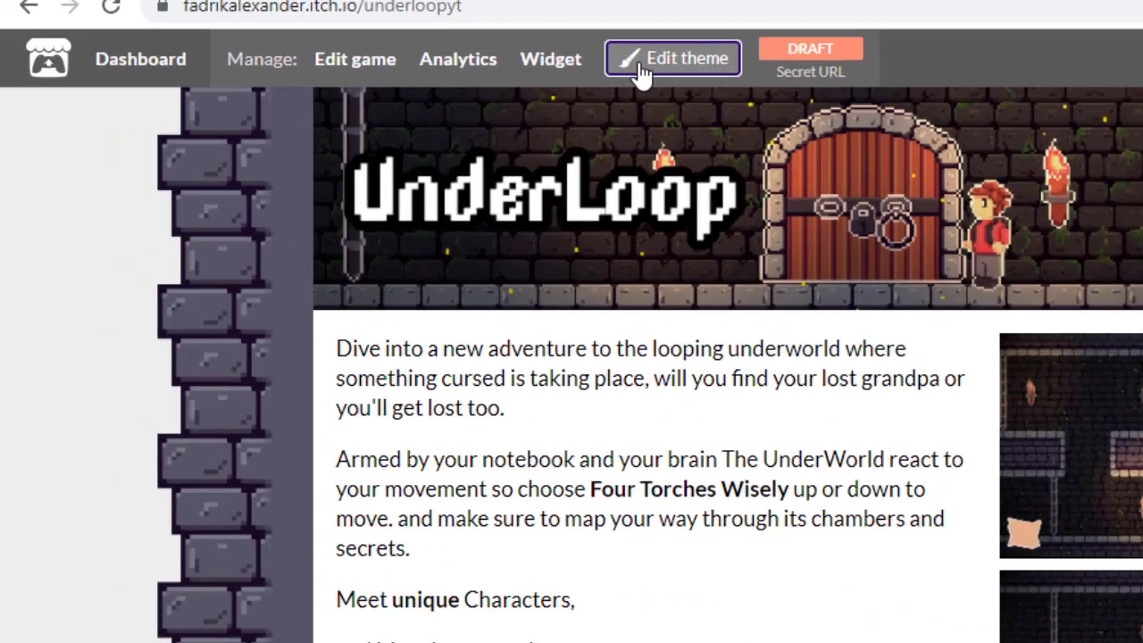
- Set the theme's BG 2 colour to #575467 and check the darker content area
left_click(415, 82)
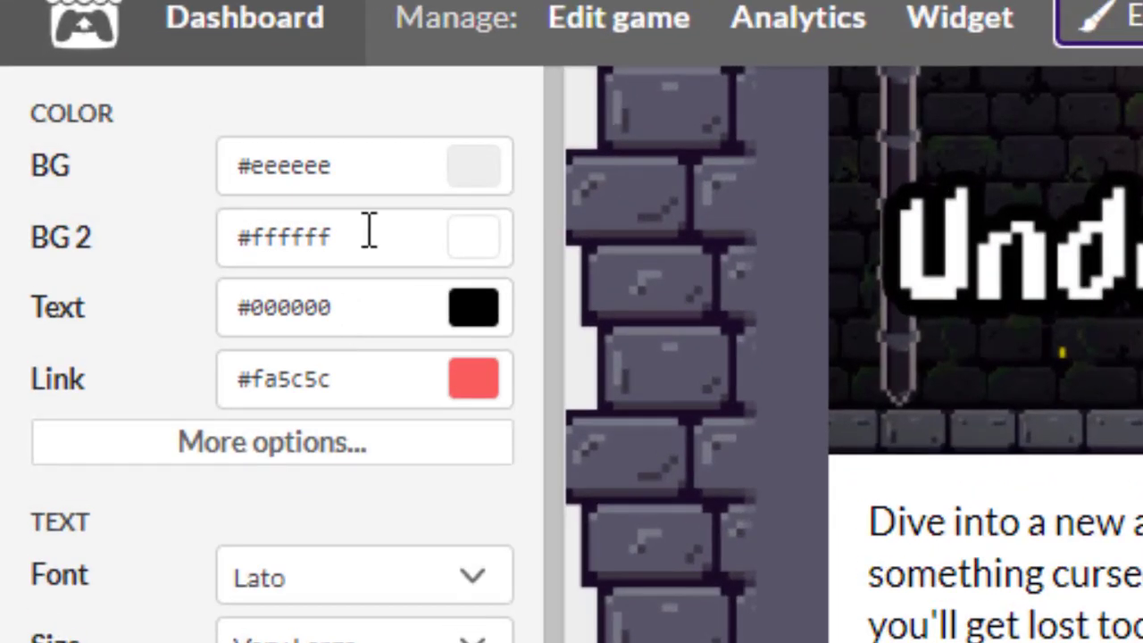
left_click(137, 158)
type("575467")
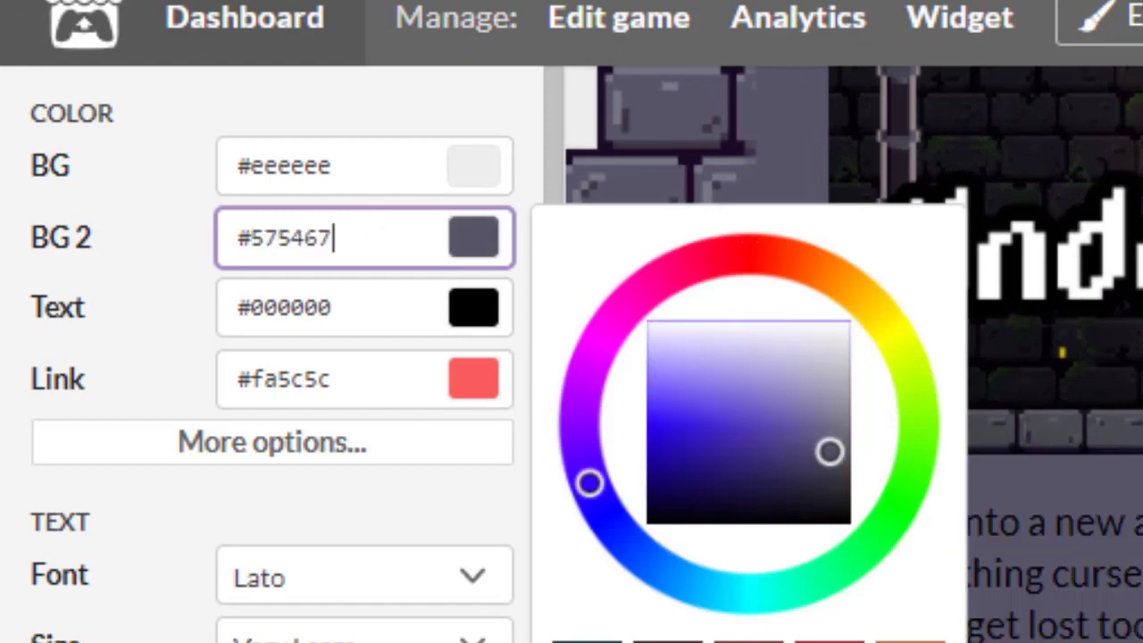
scroll(578, 346, "down", 3)
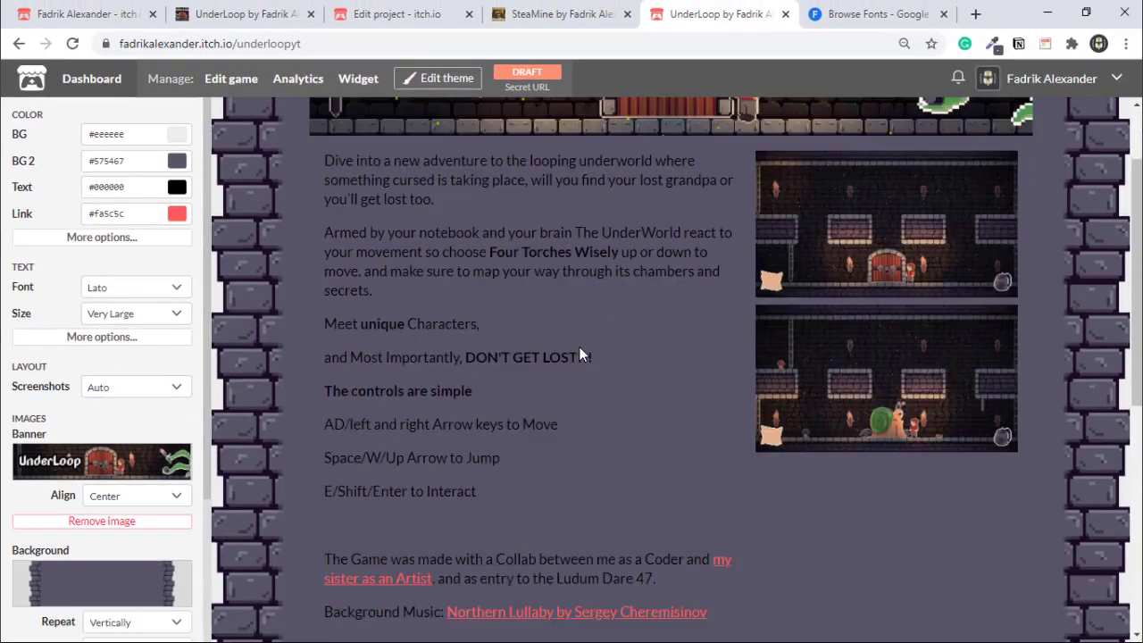
scroll(373, 342, "up", 3)
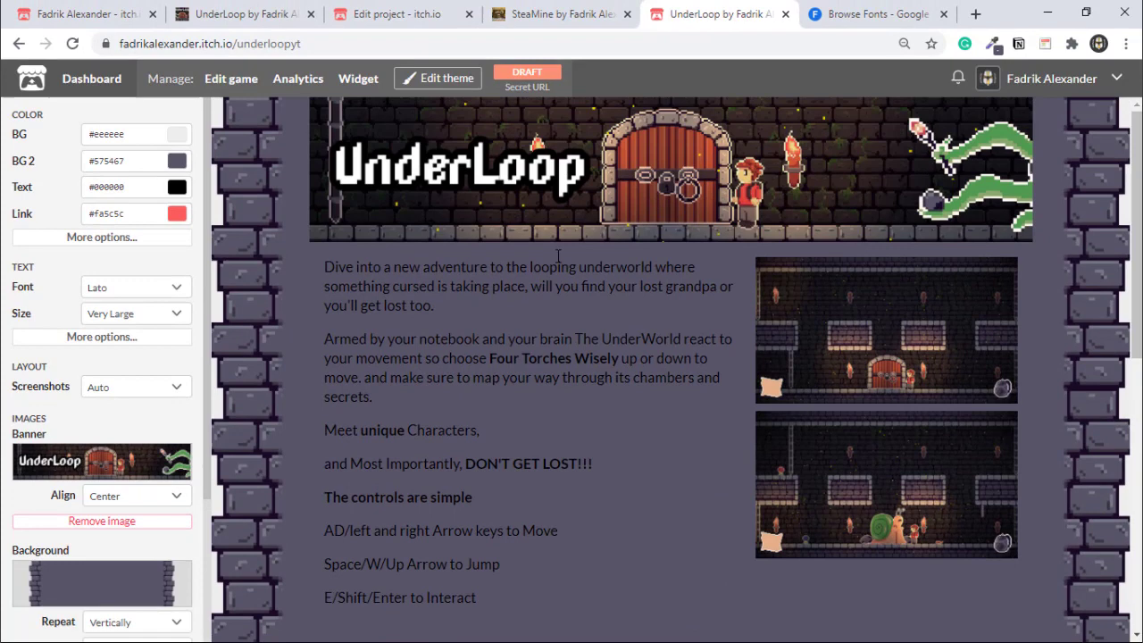
scroll(487, 373, "down", 2)
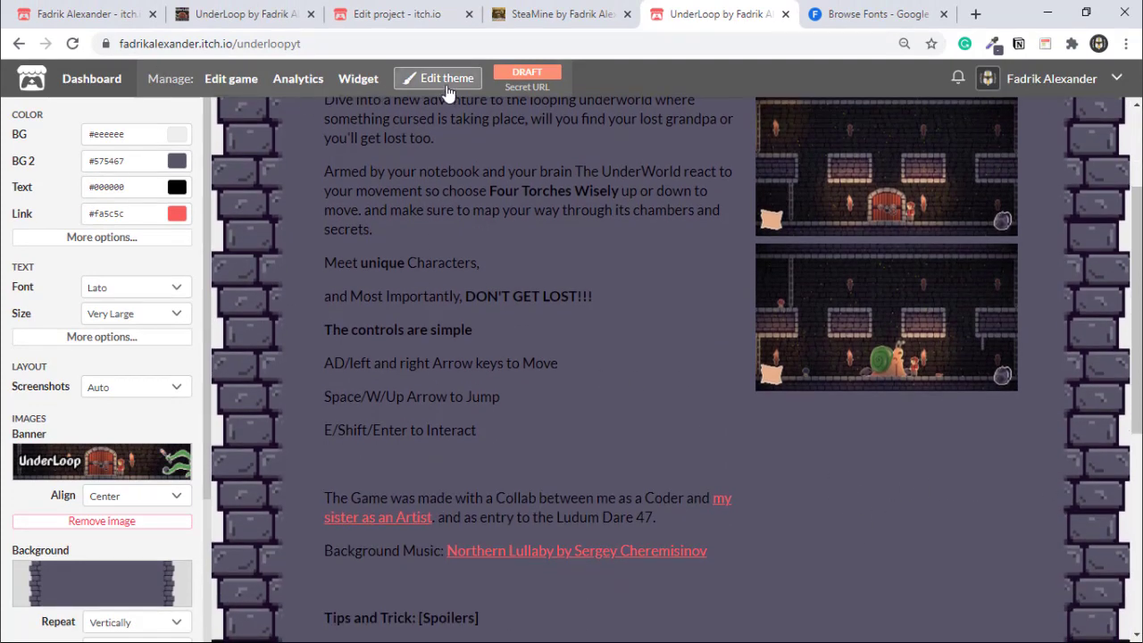
- Preview the draft page, then remove the old banner image and start uploading a new one
scroll(158, 533, "down", 2)
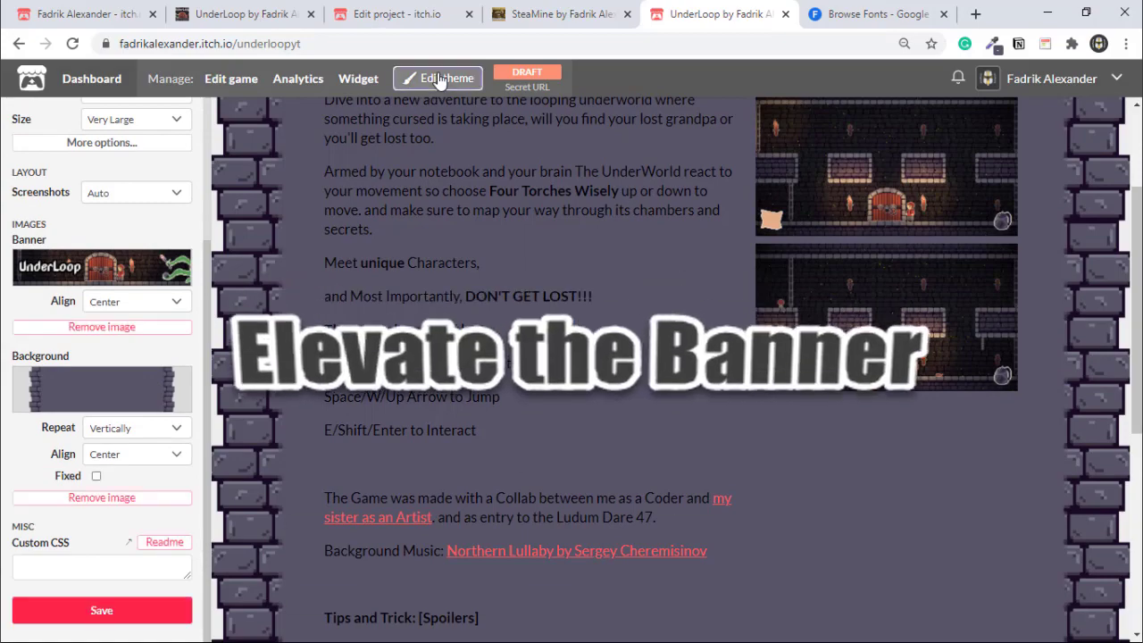
left_click(437, 79)
scroll(504, 396, "down", 5)
scroll(419, 400, "up", 5)
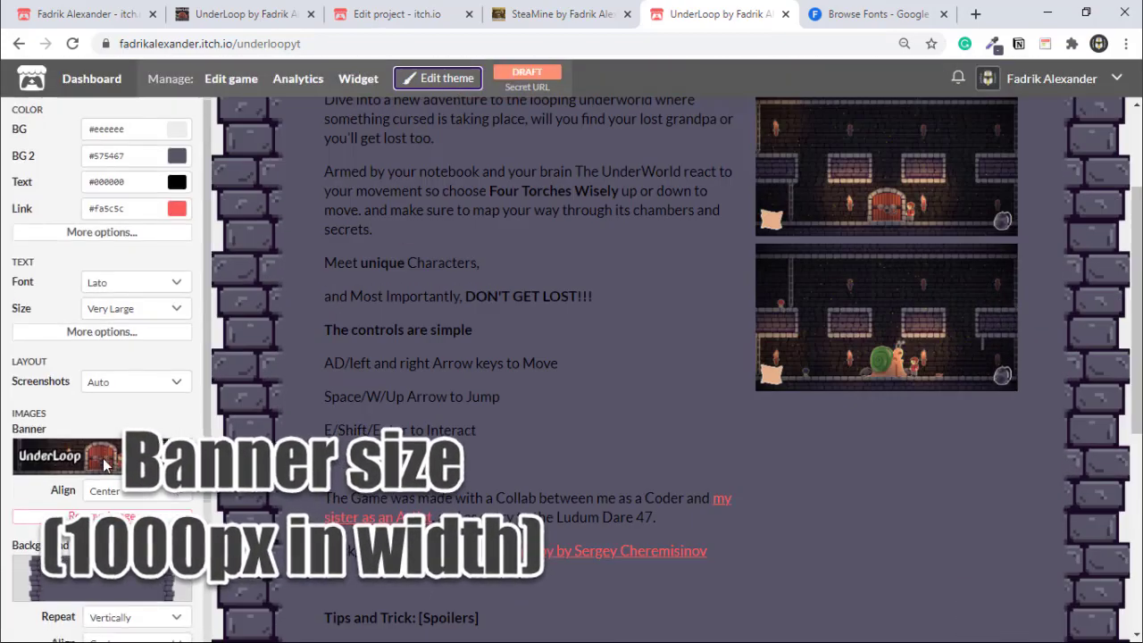
scroll(105, 461, "down", 2)
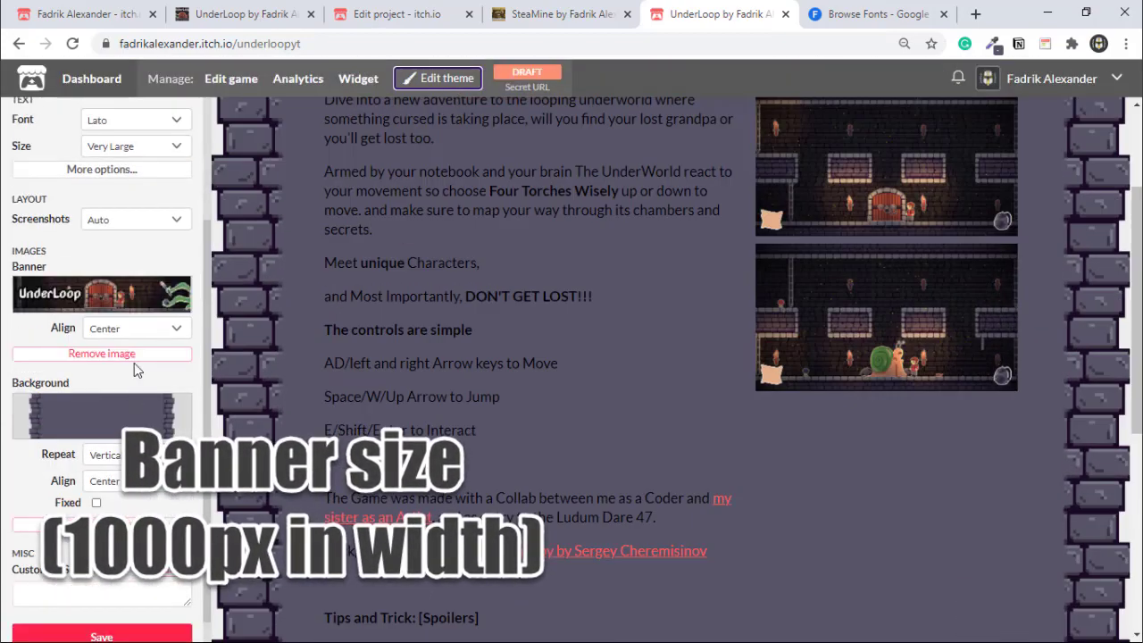
scroll(405, 186, "up", 2)
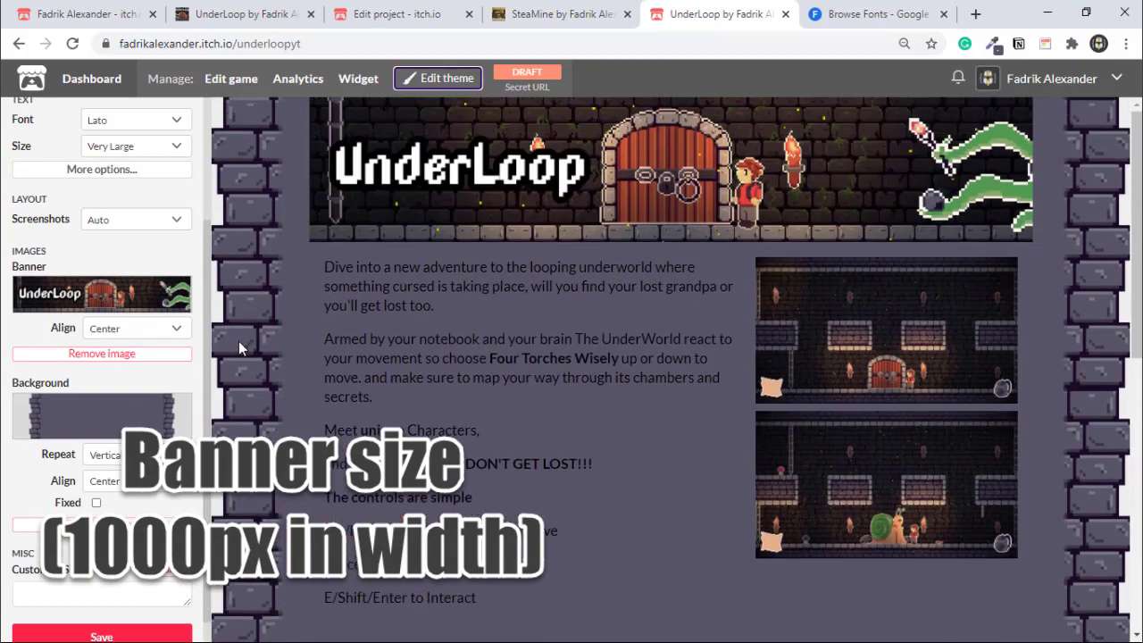
left_click(112, 354)
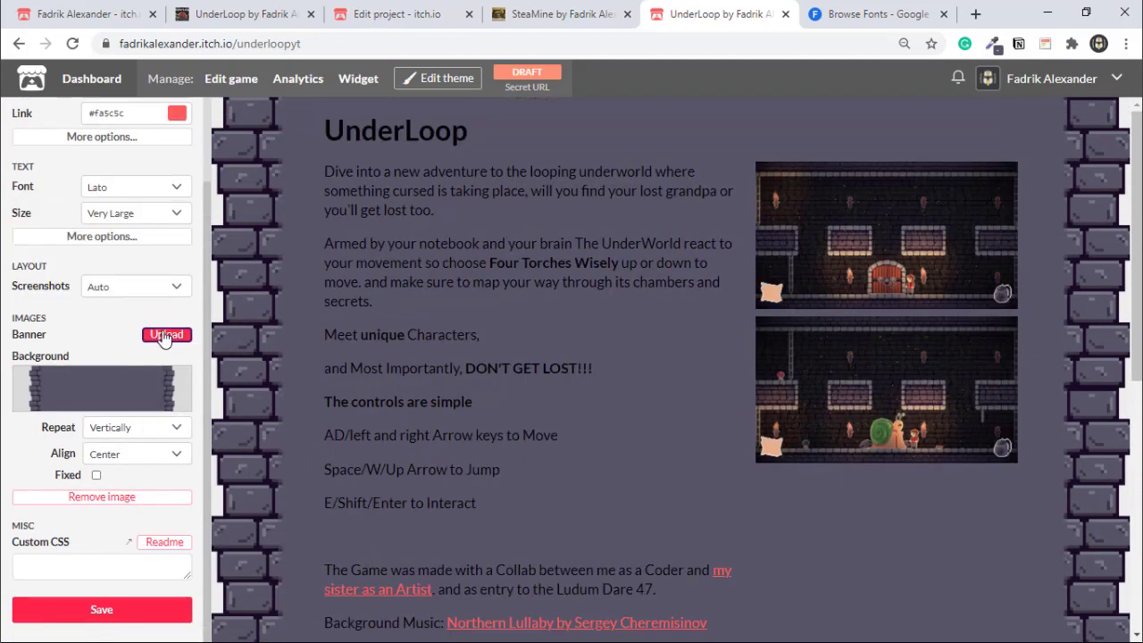
left_click(165, 334)
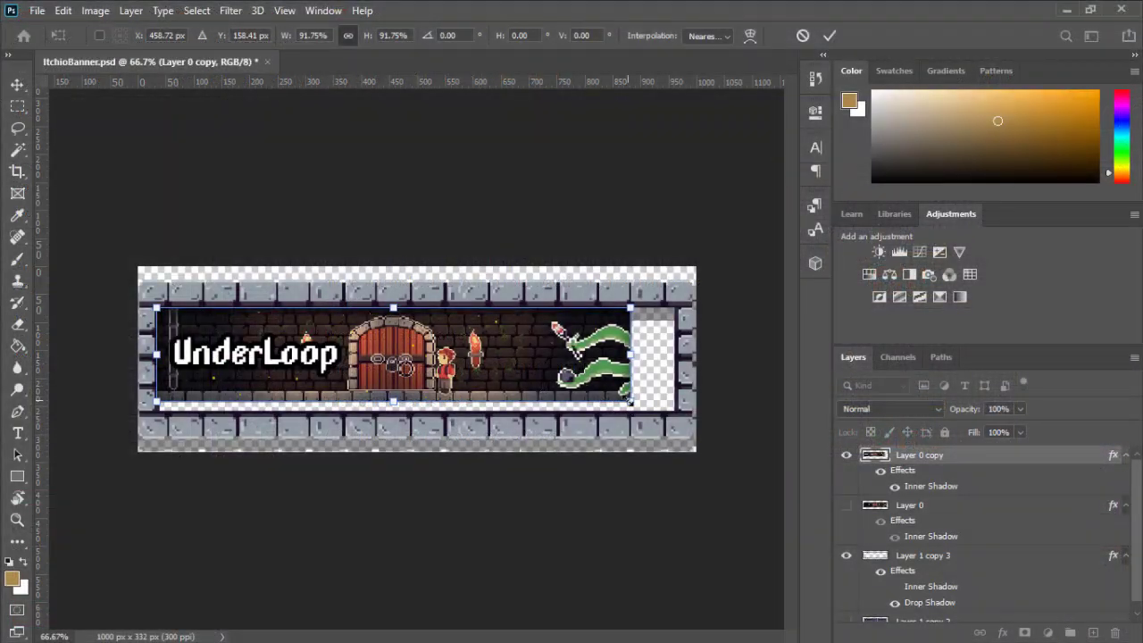
- Drag the Layer 0 copy artwork to about 100% so it fills the stone-wall frame
left_click_drag(630, 402, 679, 411)
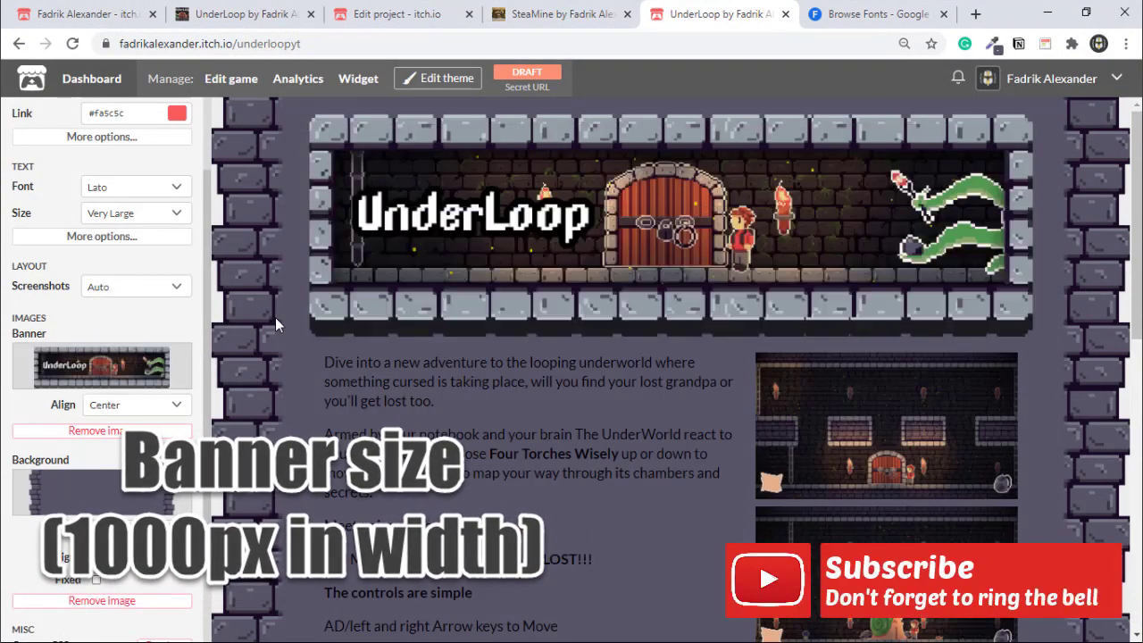
scroll(381, 260, "down", 3)
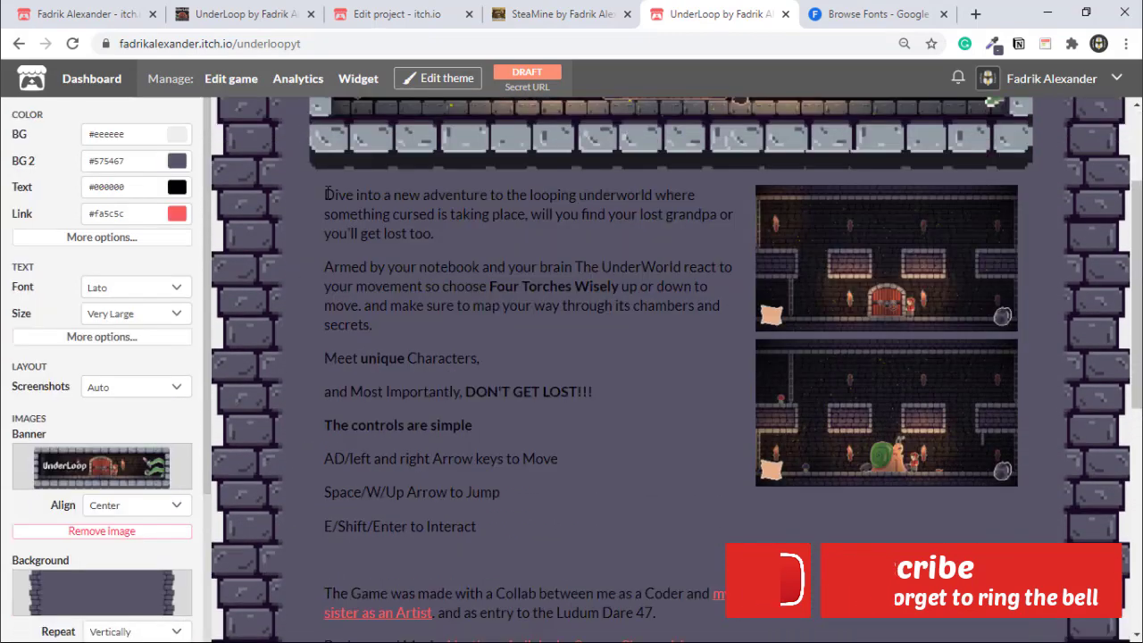
left_click_drag(327, 194, 337, 233)
left_click(338, 232)
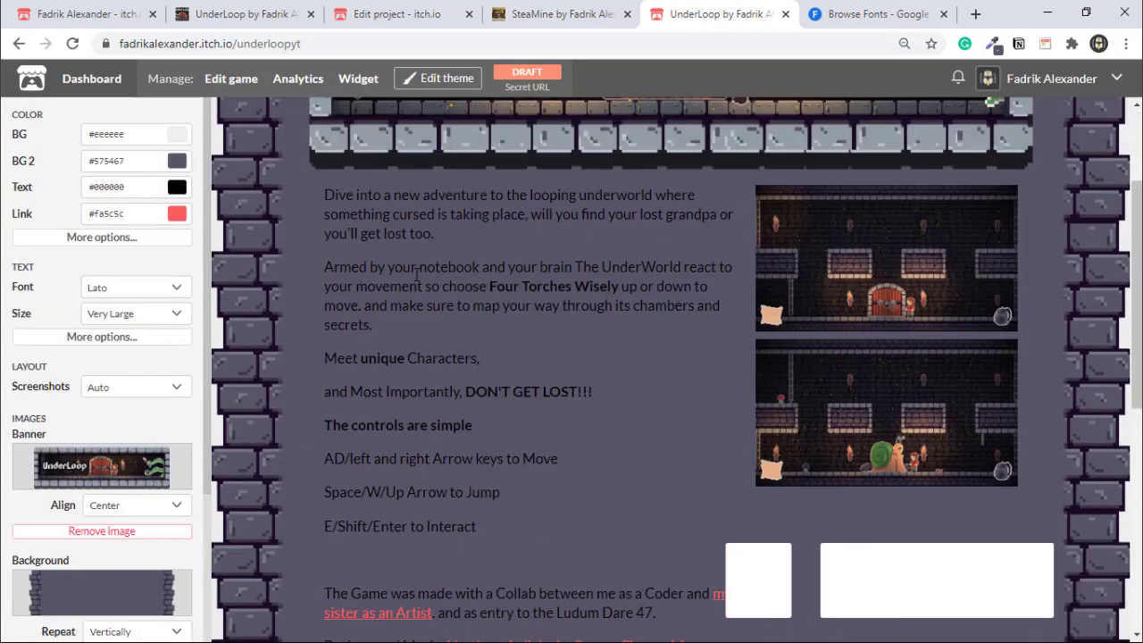
left_click(267, 14)
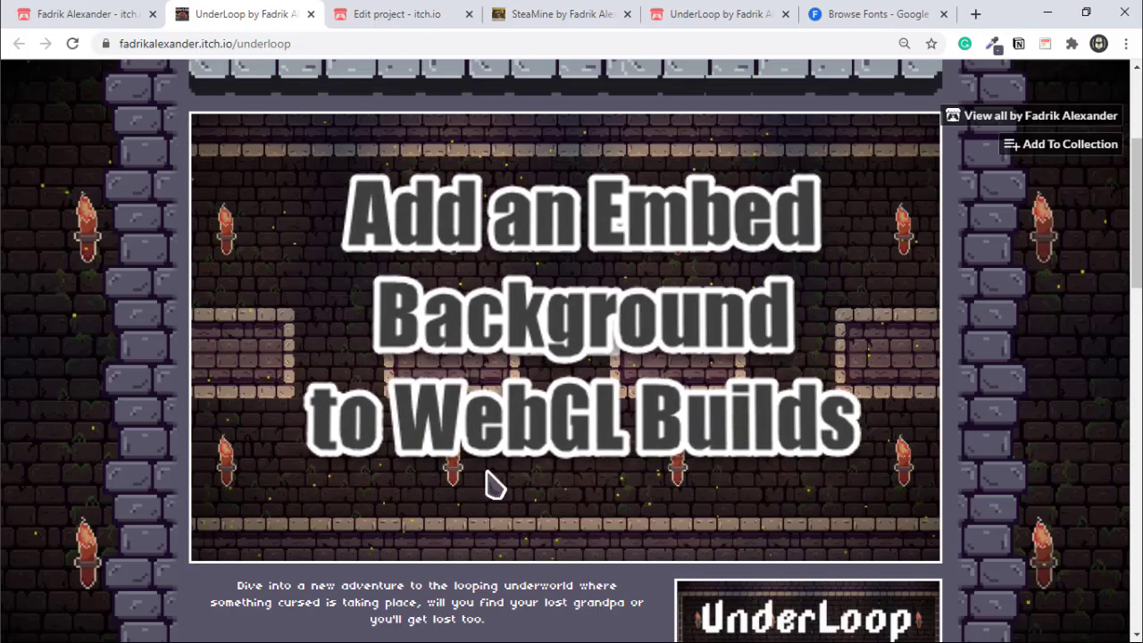
left_click(702, 20)
scroll(116, 304, "down", 3)
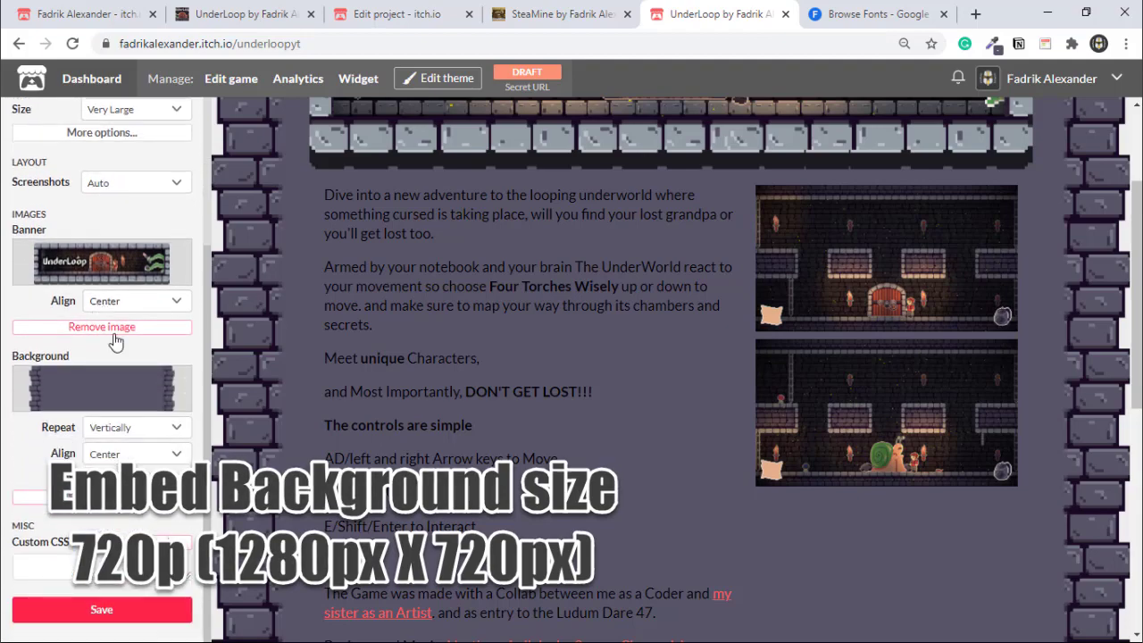
left_click(241, 13)
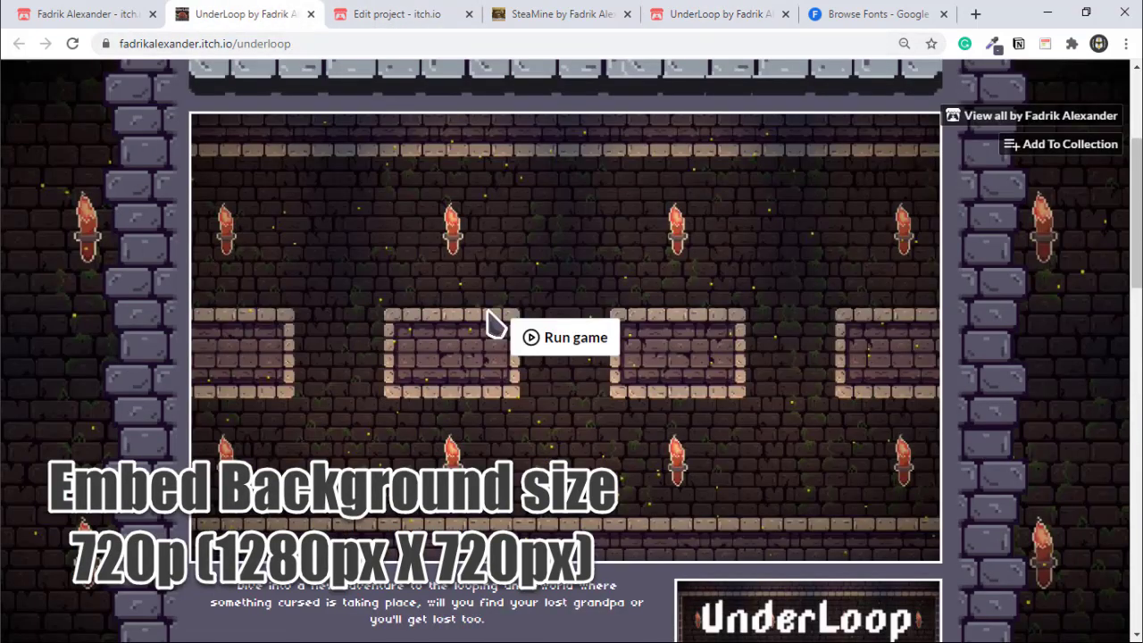
left_click(436, 78)
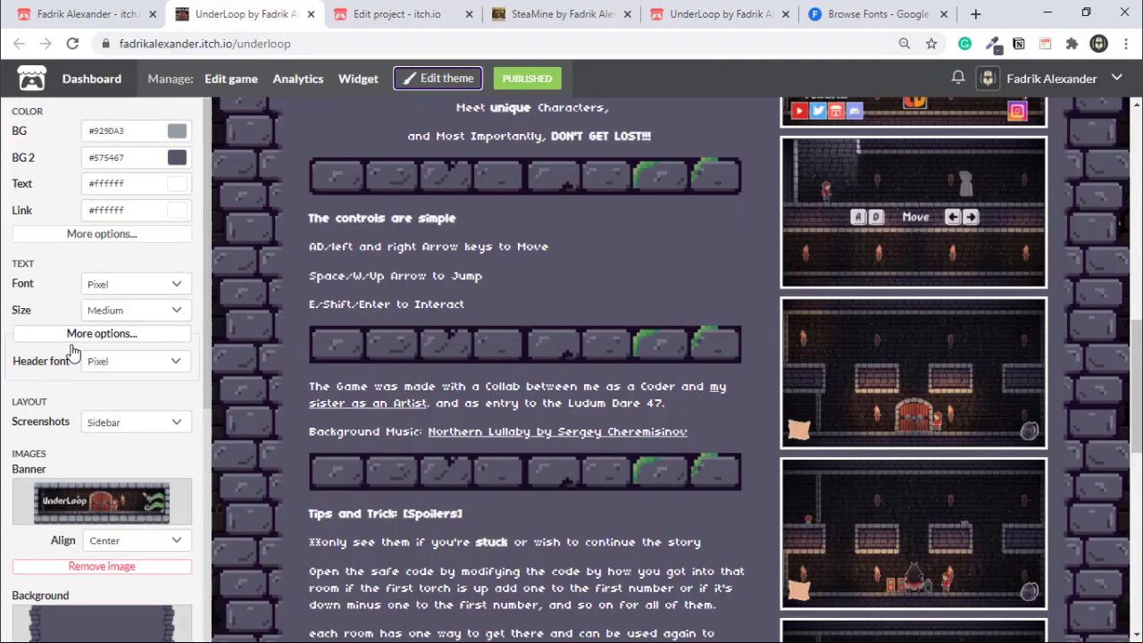
scroll(85, 326, "down", 2)
scroll(85, 326, "down", 3)
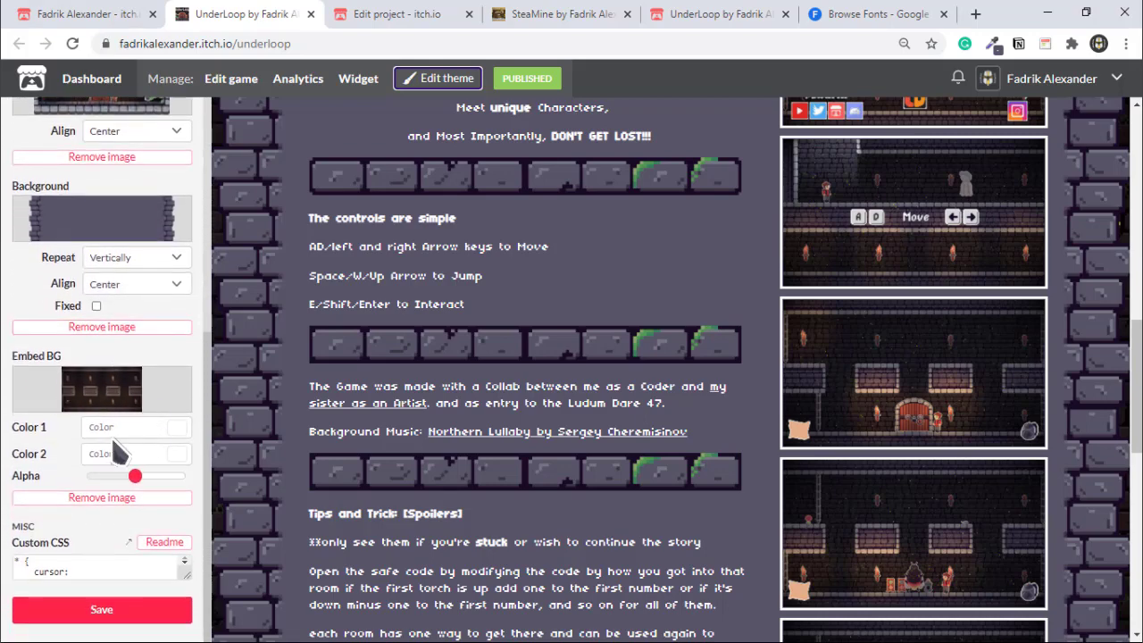
left_click(415, 86)
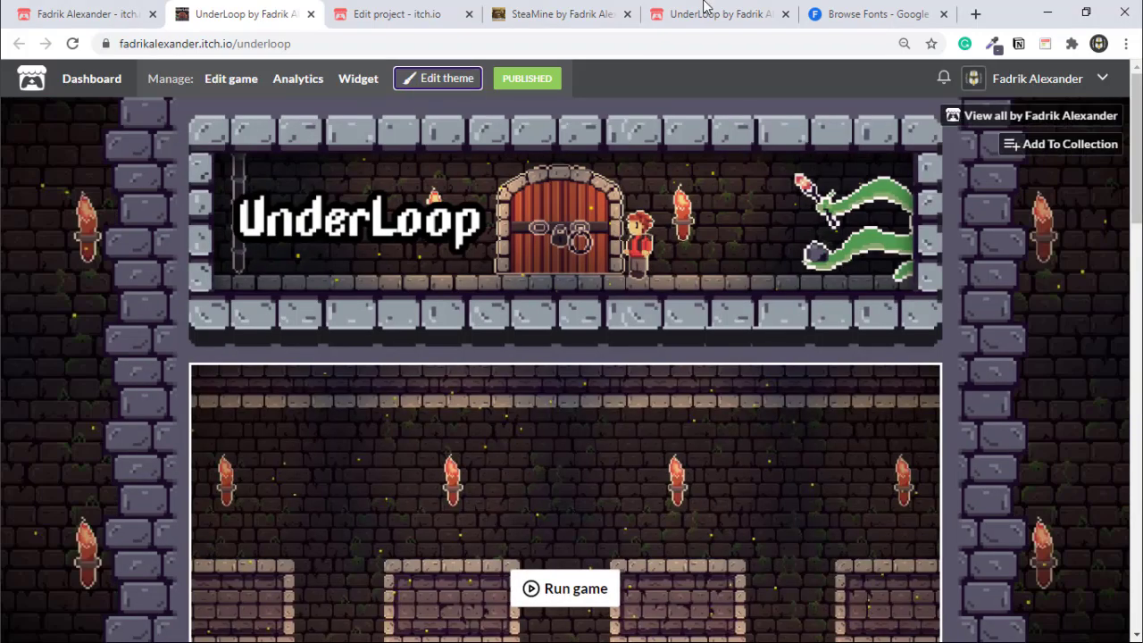
left_click(712, 13)
- Set the page text colour to white, #ffffff
scroll(494, 340, "up", 2)
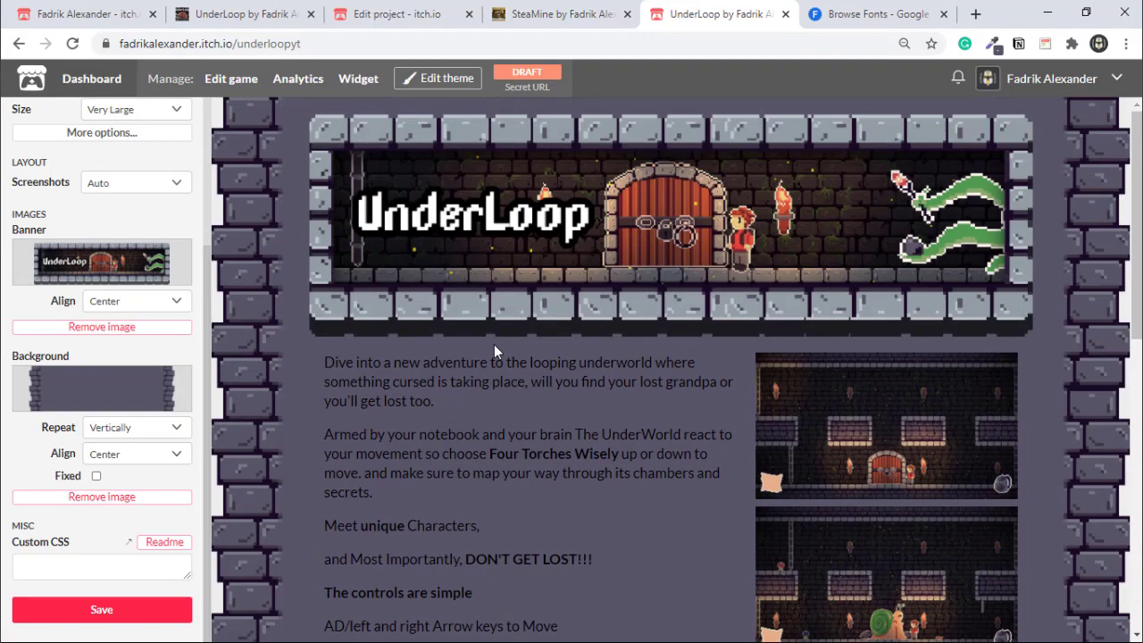
left_click_drag(379, 381, 564, 559)
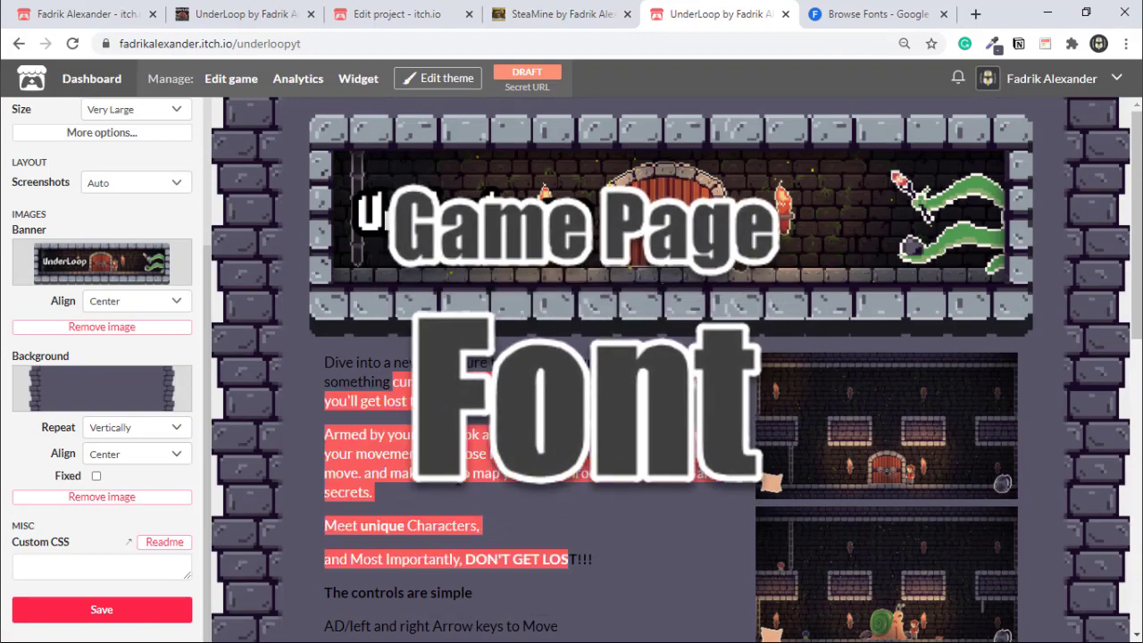
scroll(178, 434, "up", 3)
left_click(159, 270)
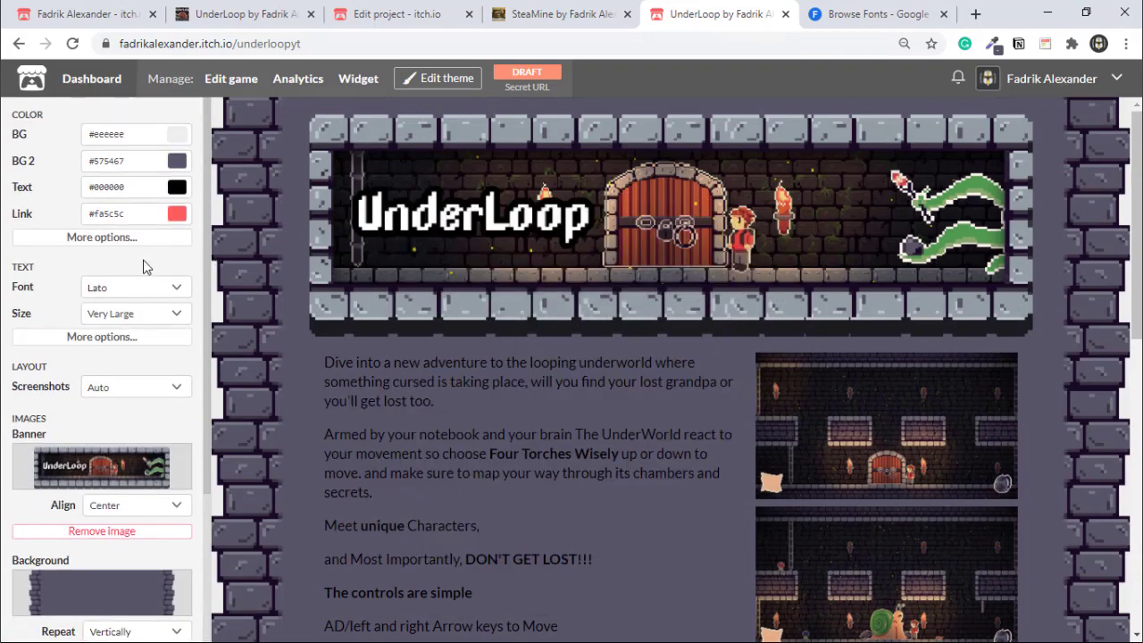
left_click(143, 188)
type("f")
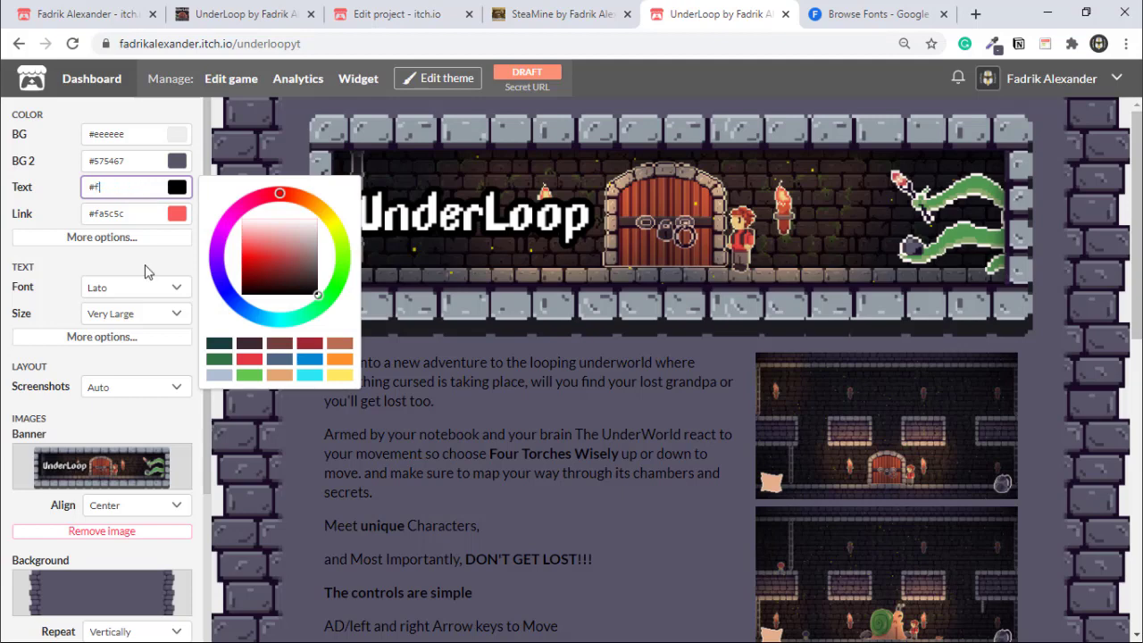
type("fffff")
left_click(503, 463)
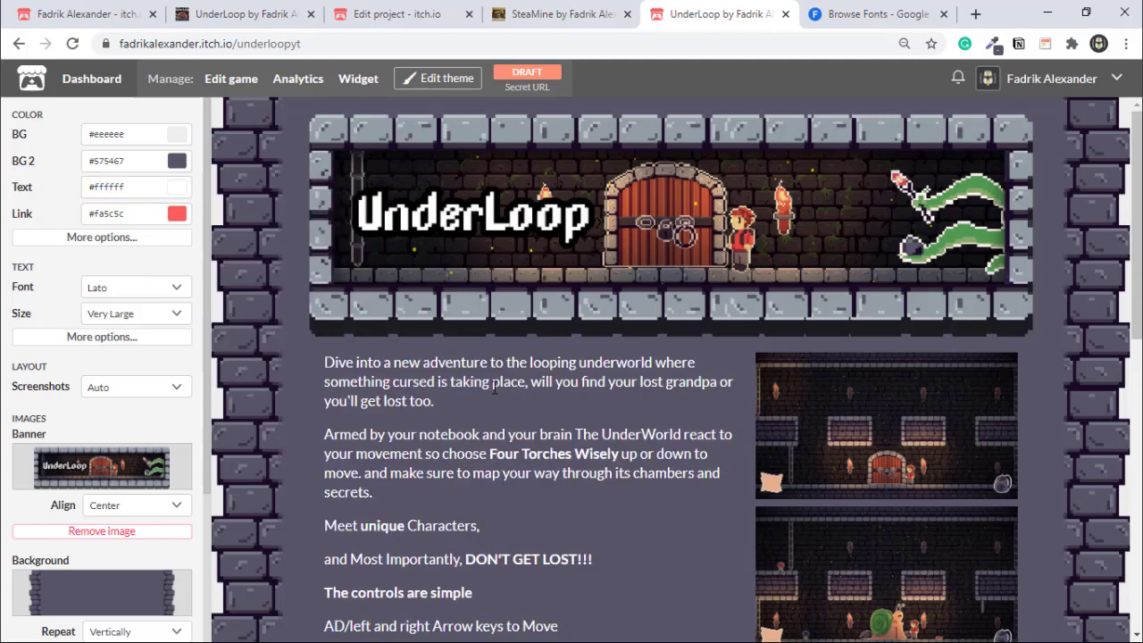
- Set the text size to Large and bring up the Google font chooser
scroll(494, 387, "down", 1)
left_click(136, 314)
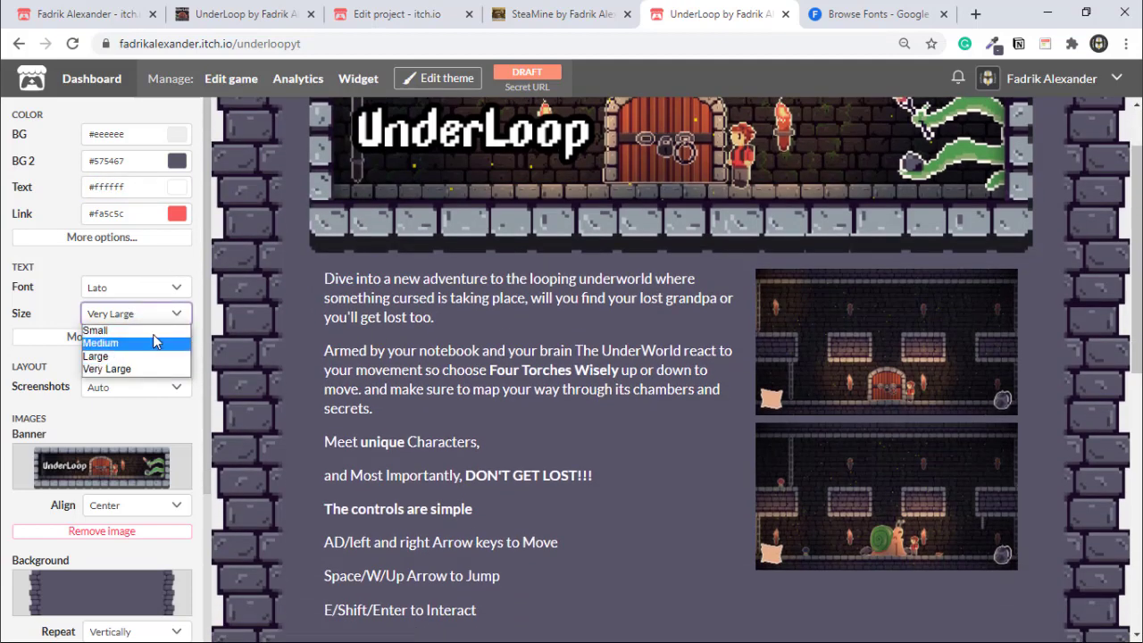
left_click(150, 329)
left_click(149, 322)
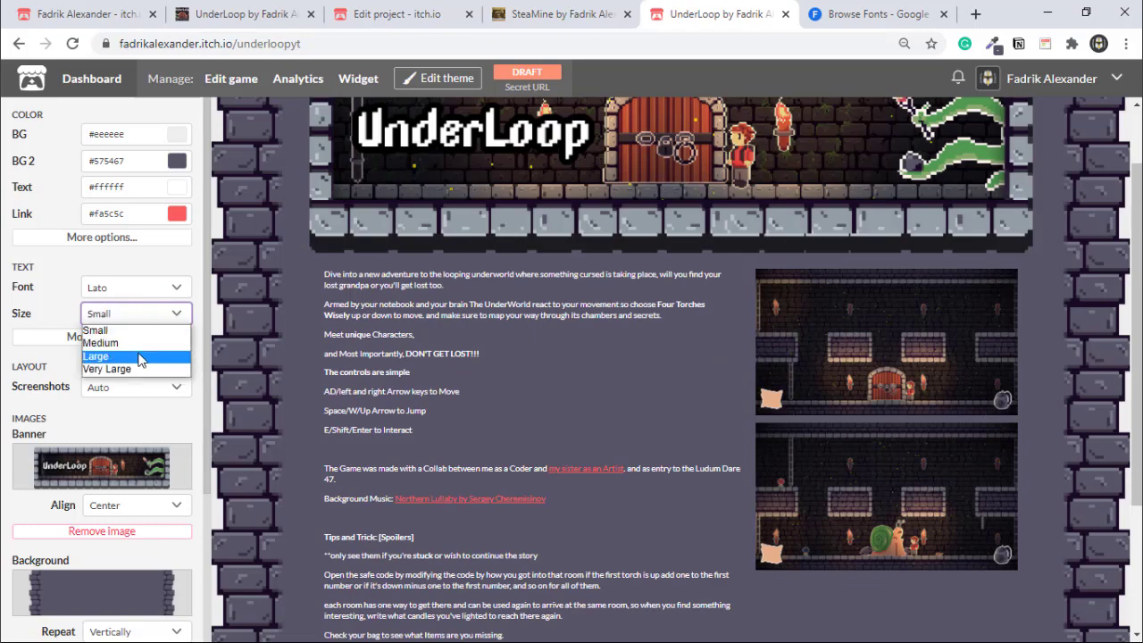
left_click(130, 357)
left_click(111, 288)
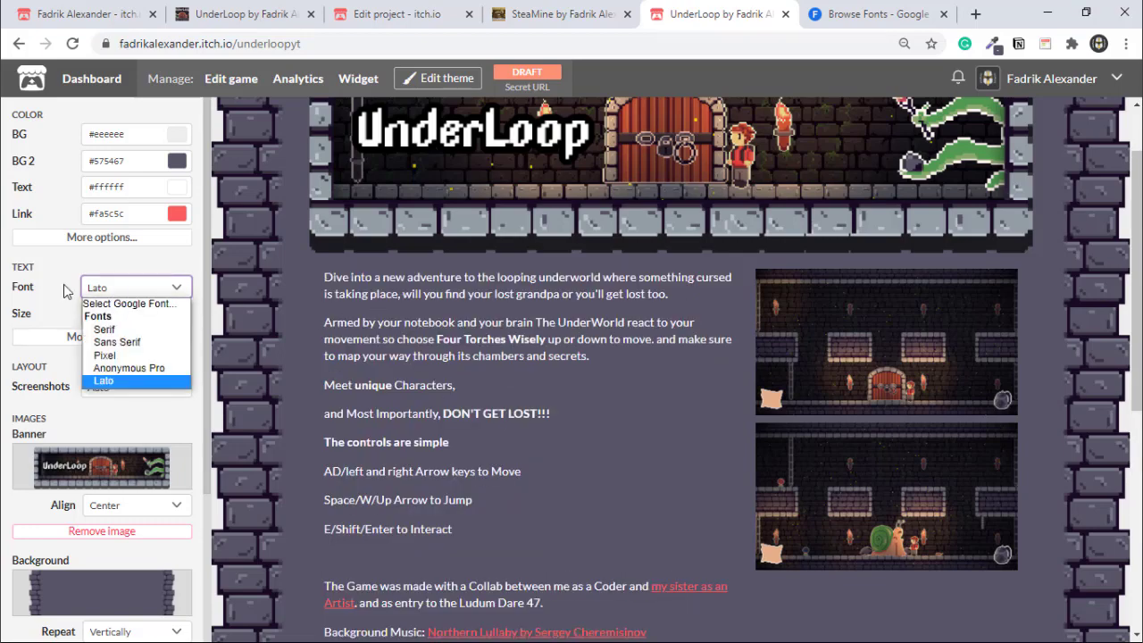
left_click(133, 308)
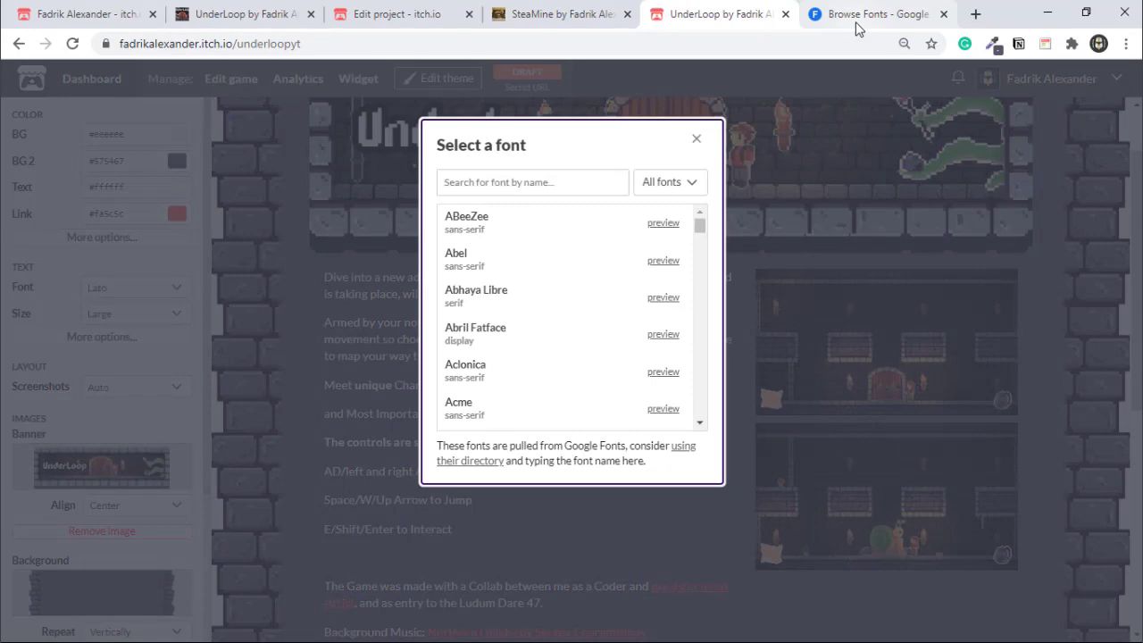
- Browse font samples on the Google Fonts page
left_click(857, 16)
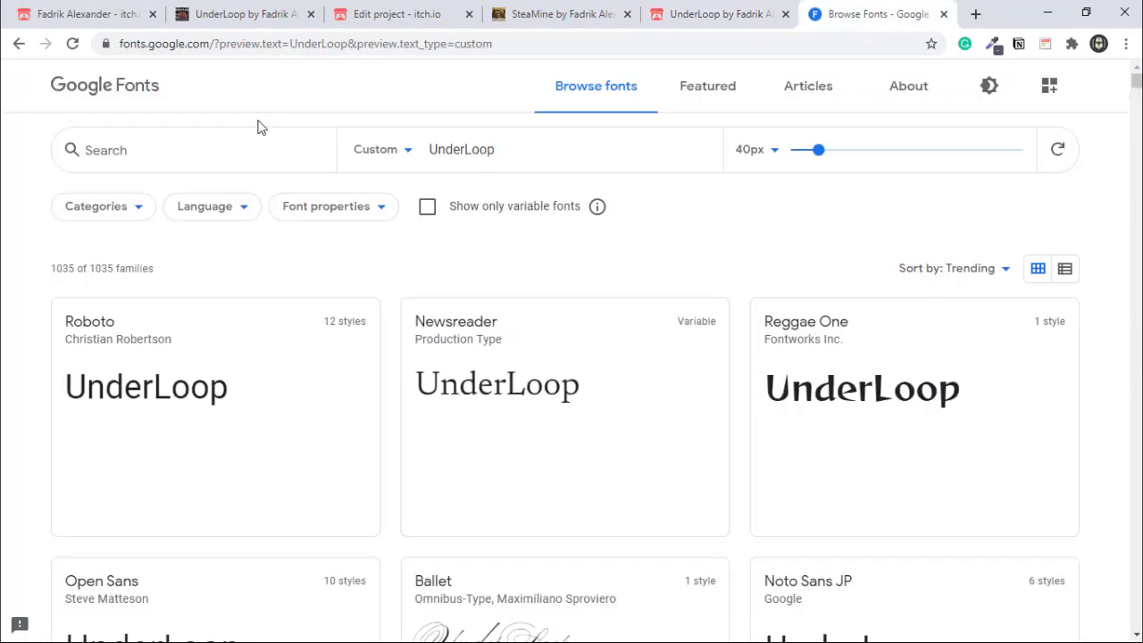
scroll(438, 327, "down", 5)
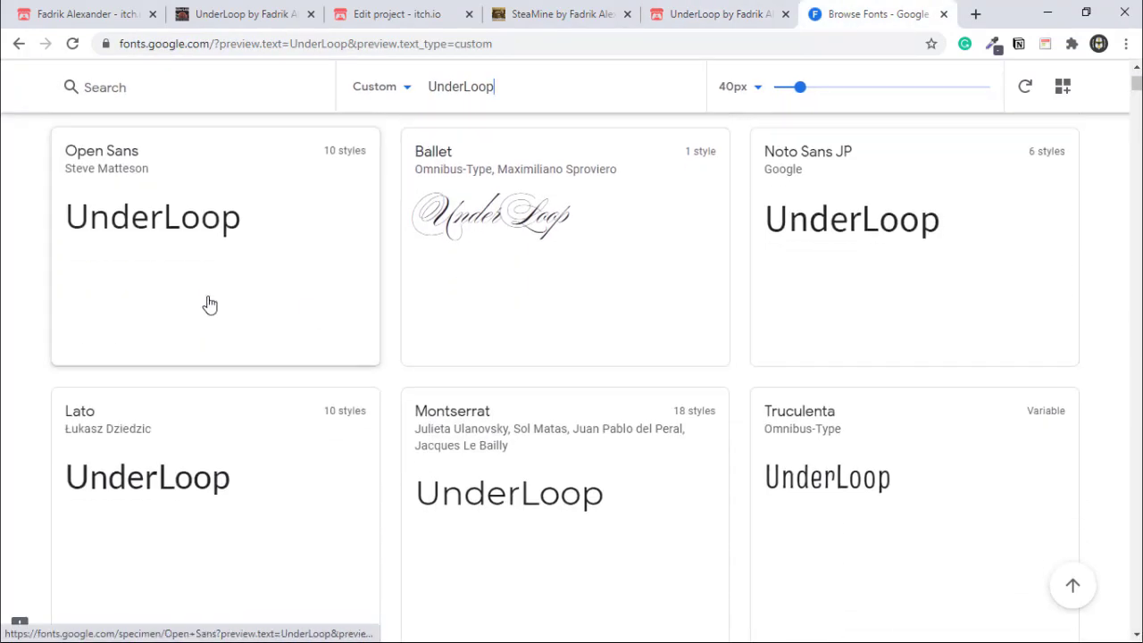
scroll(209, 305, "down", 4)
scroll(484, 375, "down", 4)
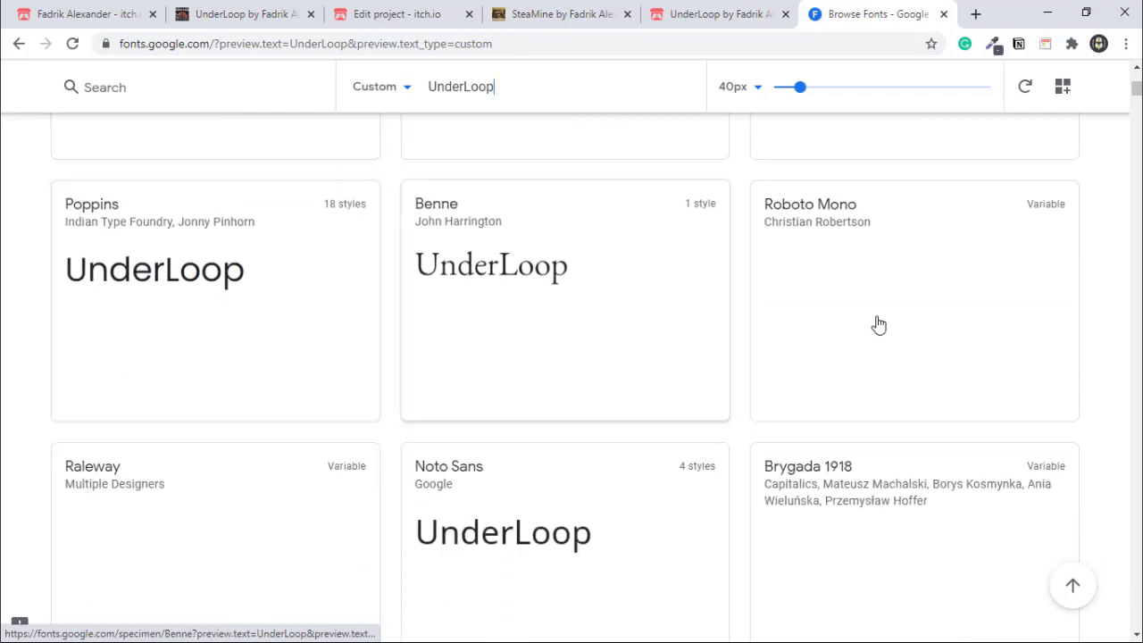
scroll(923, 402, "down", 2)
scroll(719, 494, "down", 3)
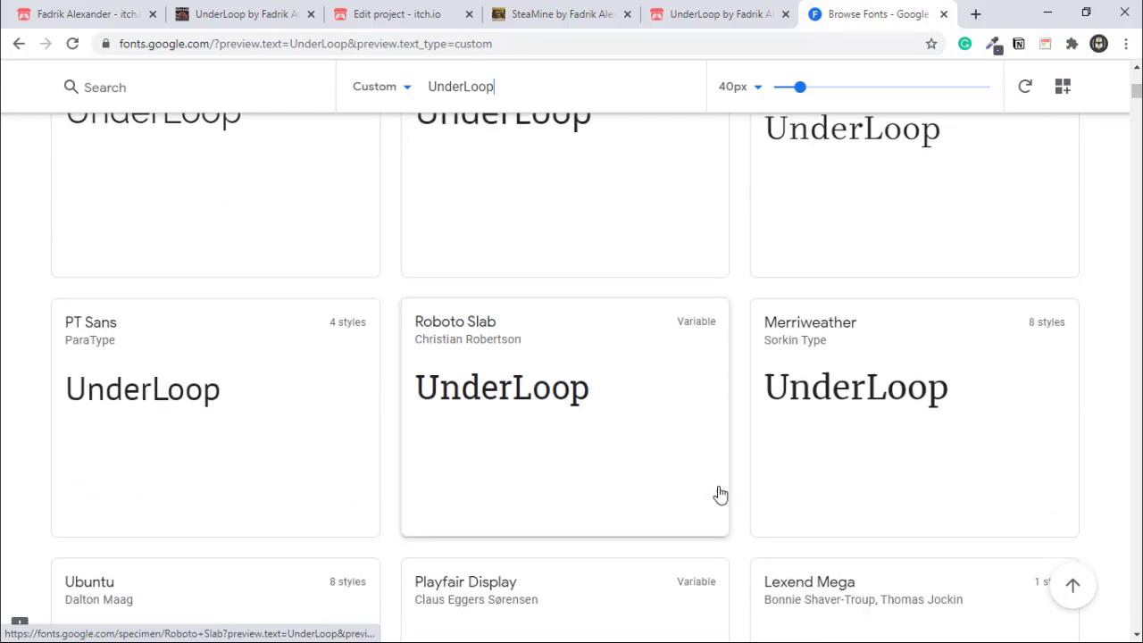
scroll(719, 493, "up", 3)
- Search the font chooser for 'pix', then close it without picking a font
left_click(710, 14)
left_click(538, 181)
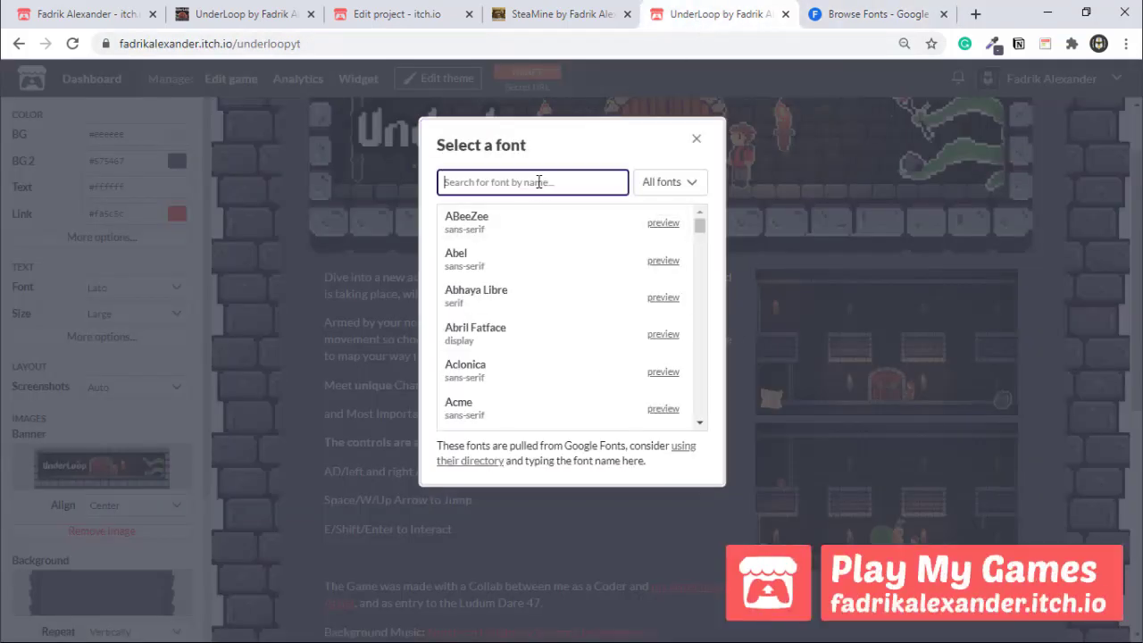
type("pixal")
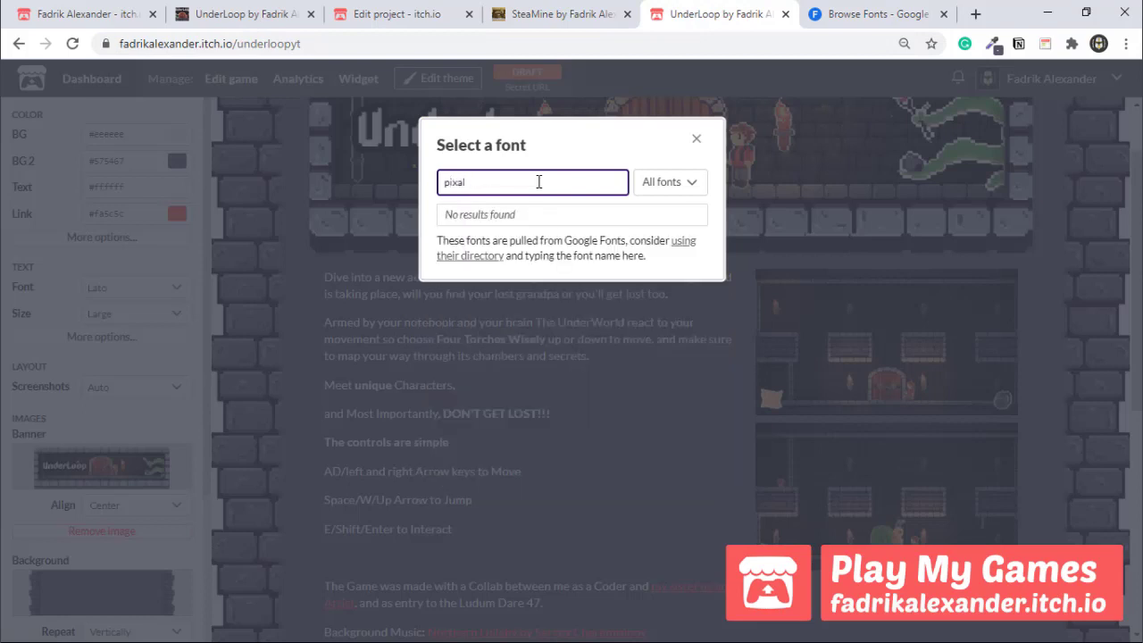
key("BackSpace")
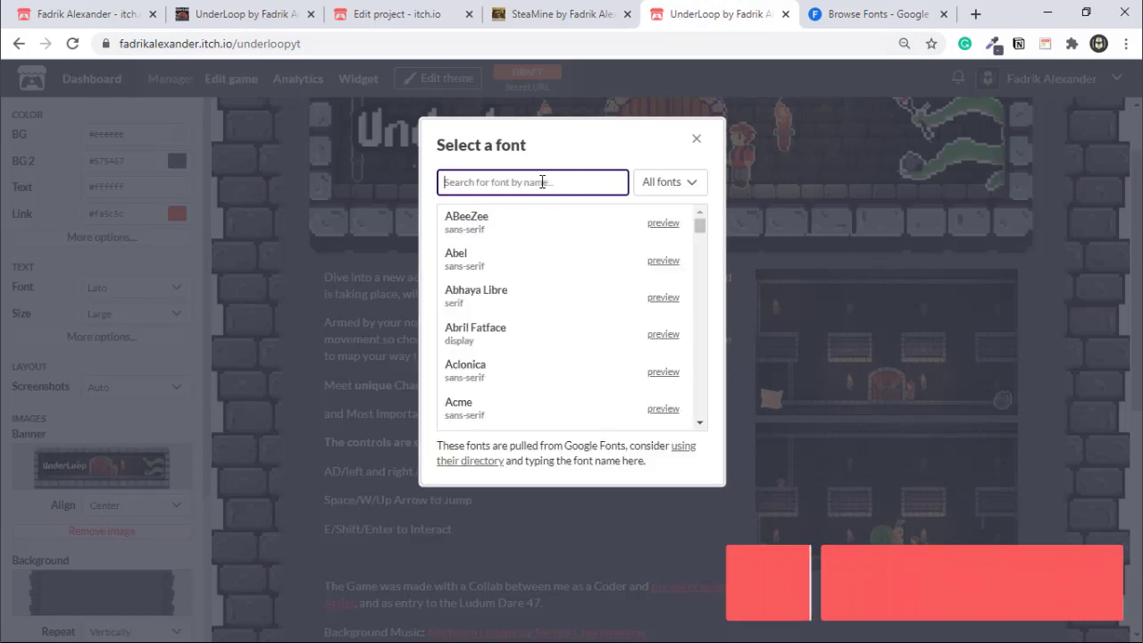
scroll(491, 312, "down", 2)
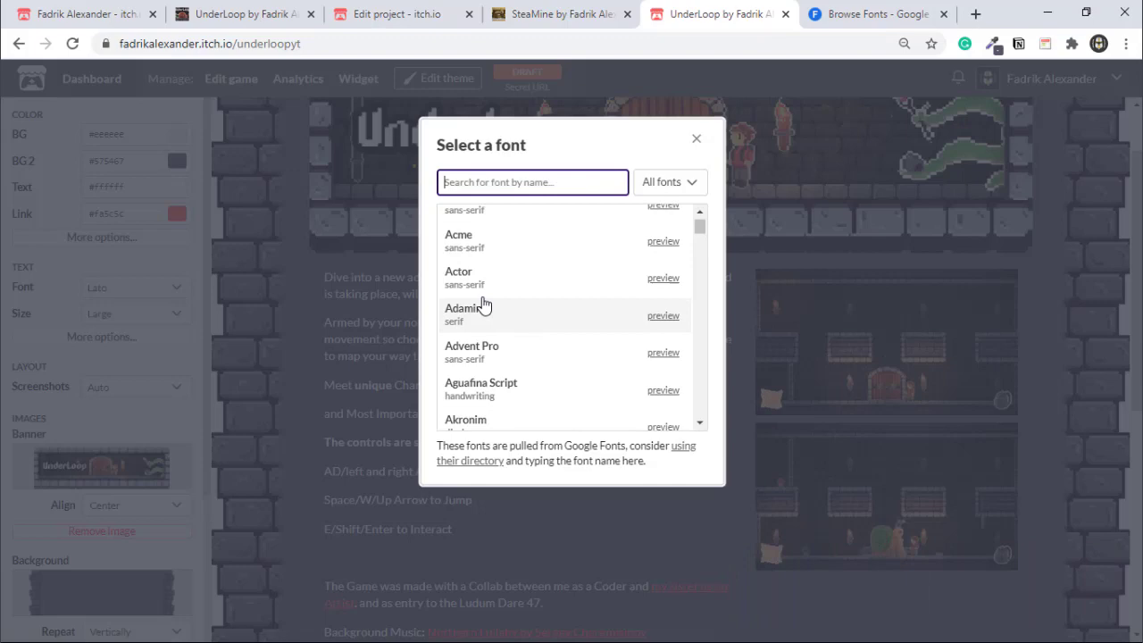
left_click(696, 140)
- Make Actor the body font and set the page text size to Very Large
left_click(123, 289)
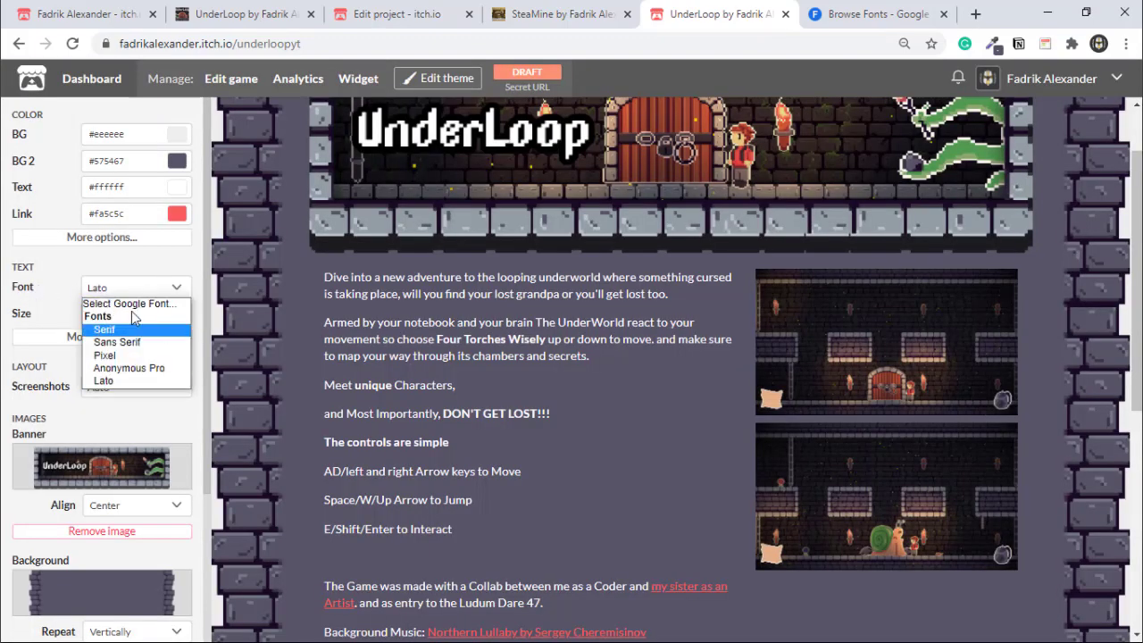
left_click(132, 303)
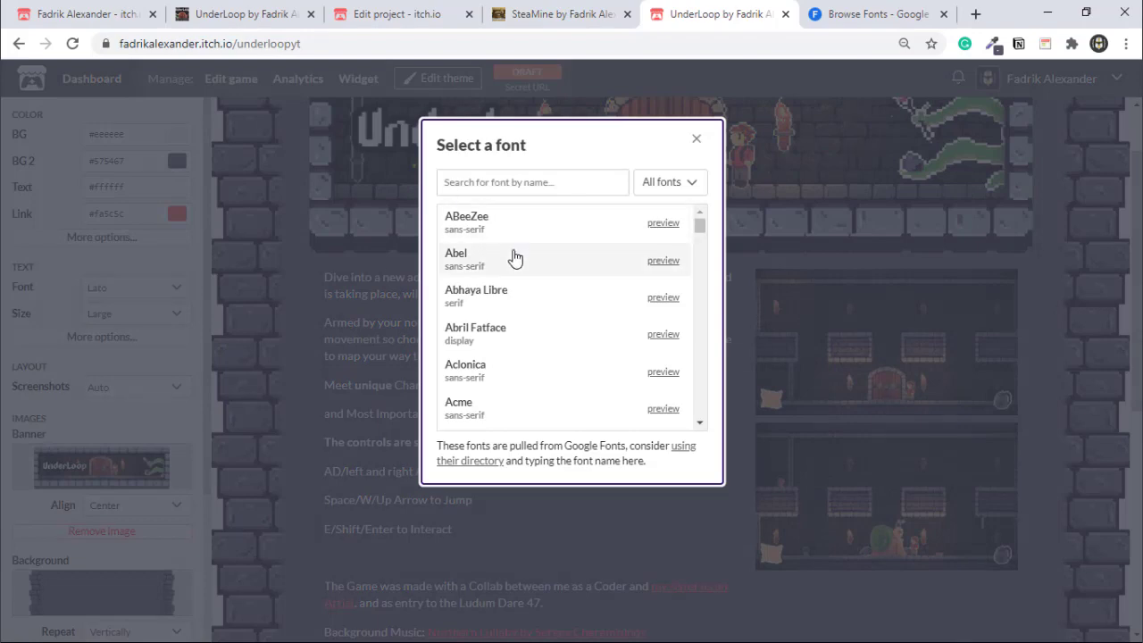
scroll(531, 310, "down", 2)
left_click(514, 284)
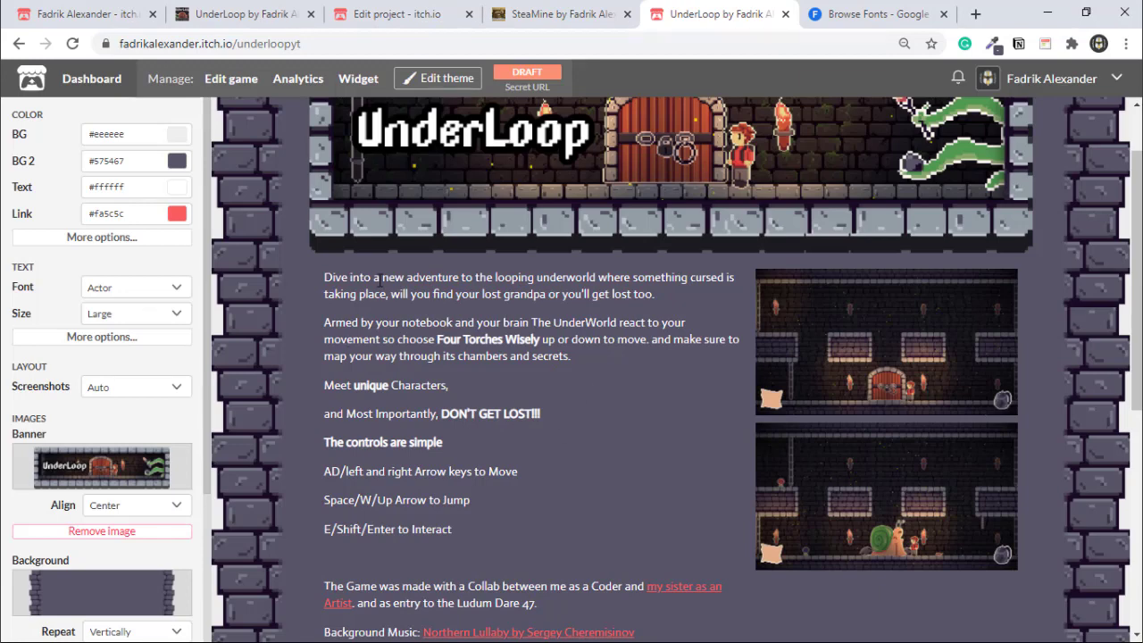
left_click_drag(379, 280, 513, 436)
left_click(577, 428)
left_click(141, 367)
left_click(921, 16)
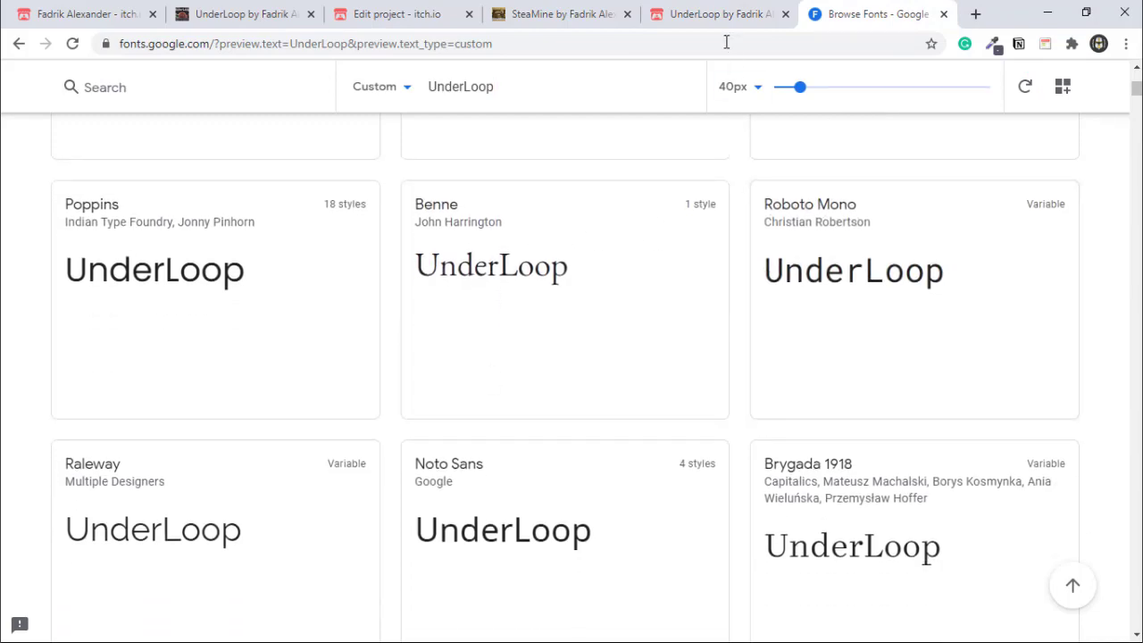
- Search Google fonts for 'robot' and make Roboto the body text font
left_click(723, 16)
left_click(129, 287)
left_click(126, 304)
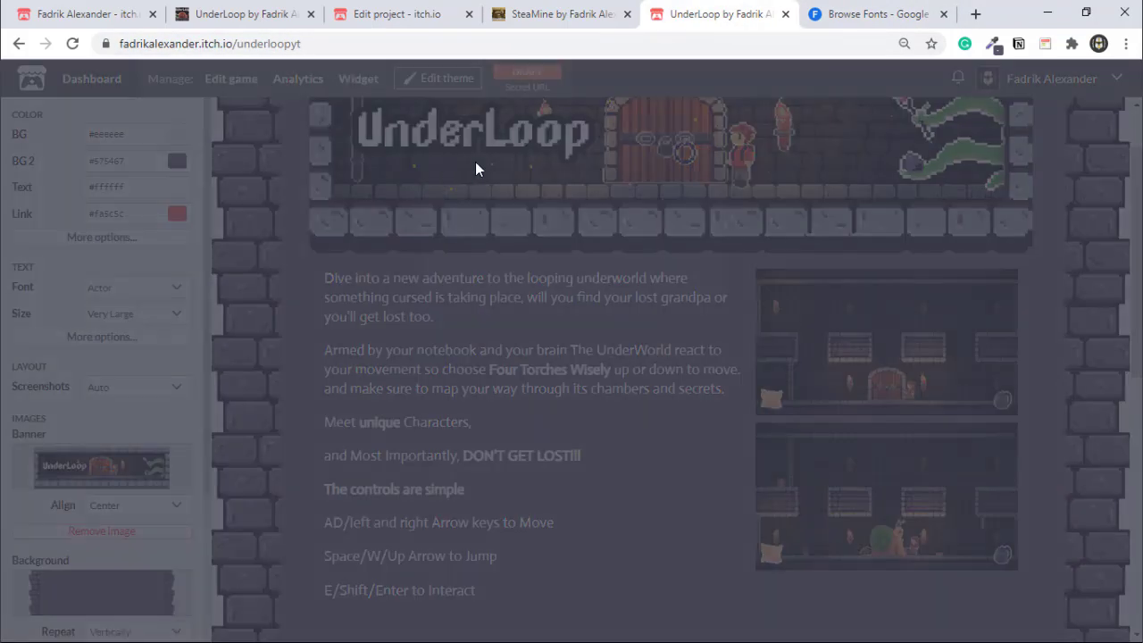
type("rbot")
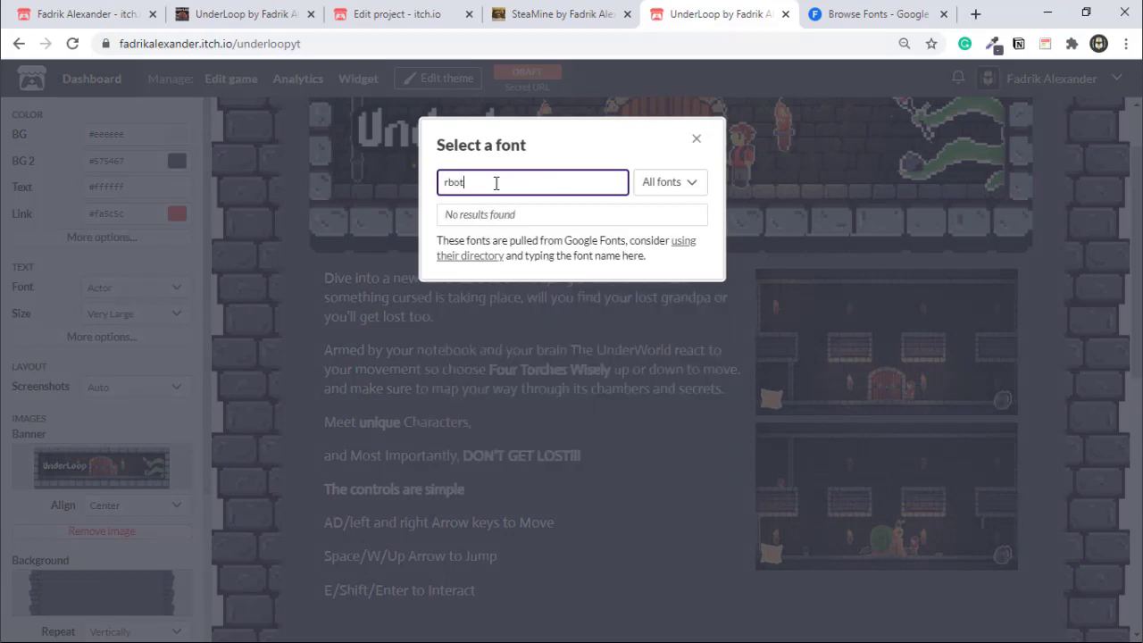
key("BackSpace")
key("BackSpace")
type("ob")
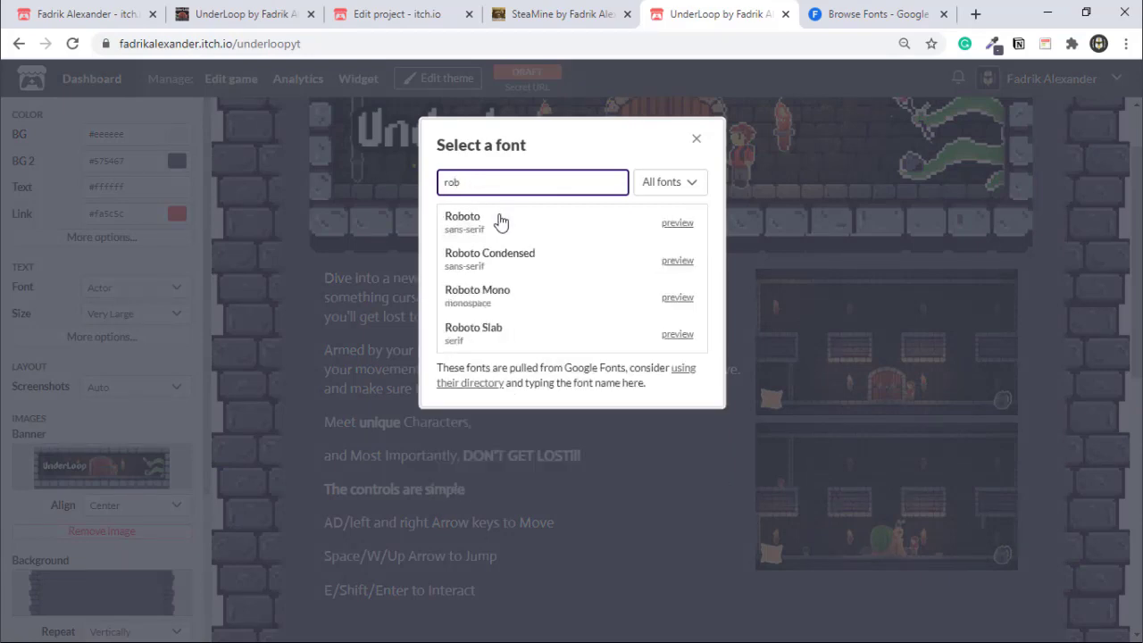
left_click(500, 221)
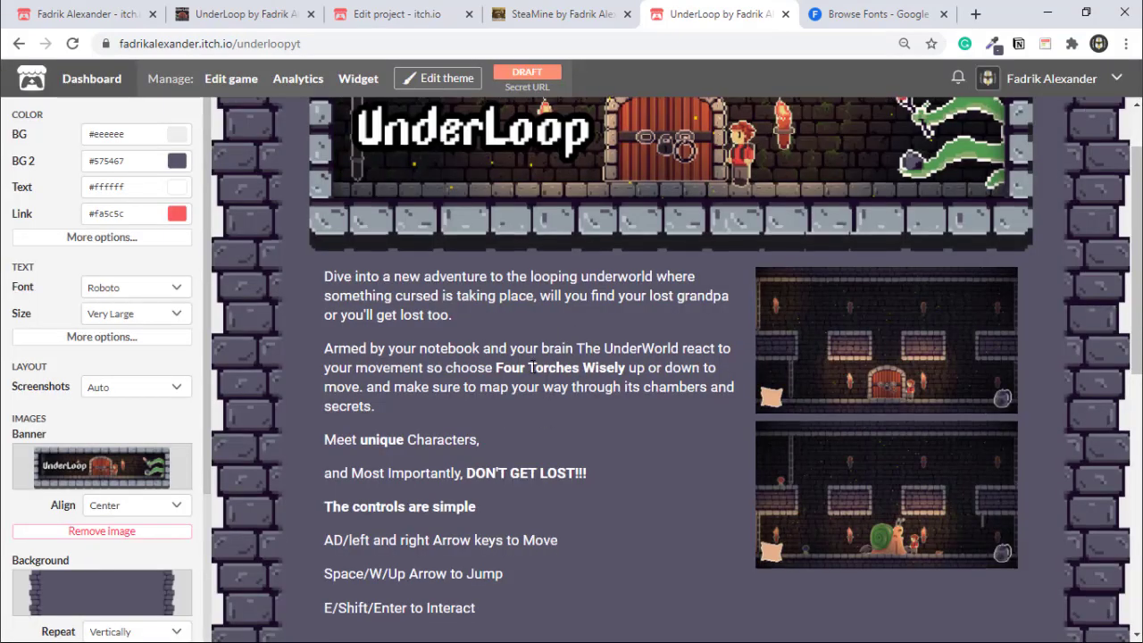
- Save the draft theme changes
scroll(564, 404, "down", 3)
scroll(254, 406, "up", 5)
scroll(108, 567, "down", 2)
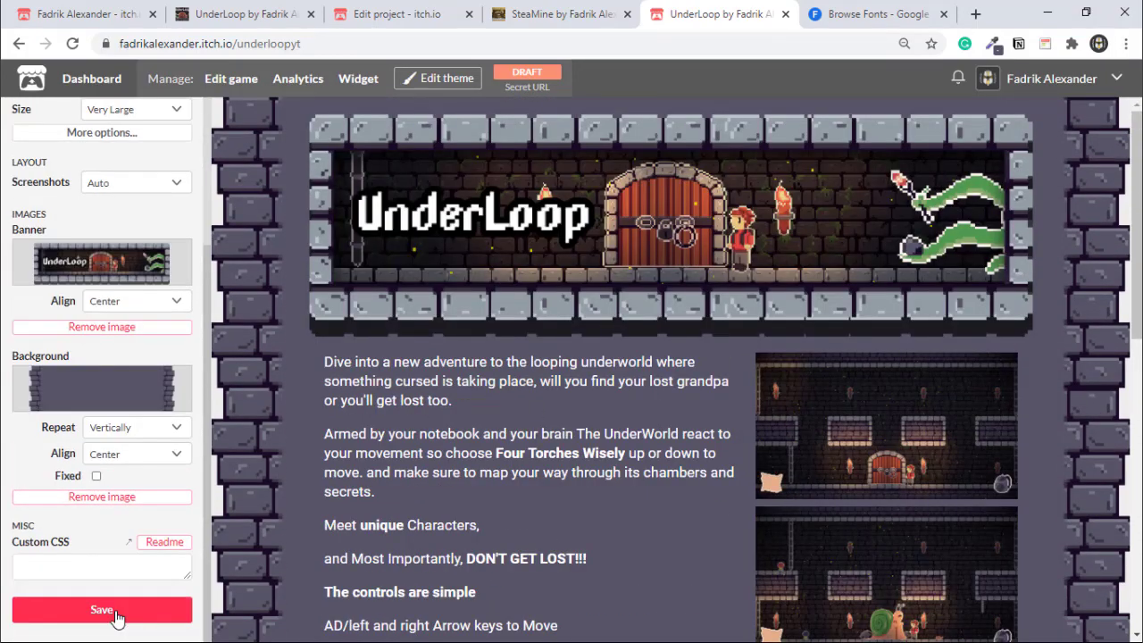
left_click(111, 613)
- Preview the draft page by scrolling through it, then reopen the theme settings
left_click(420, 80)
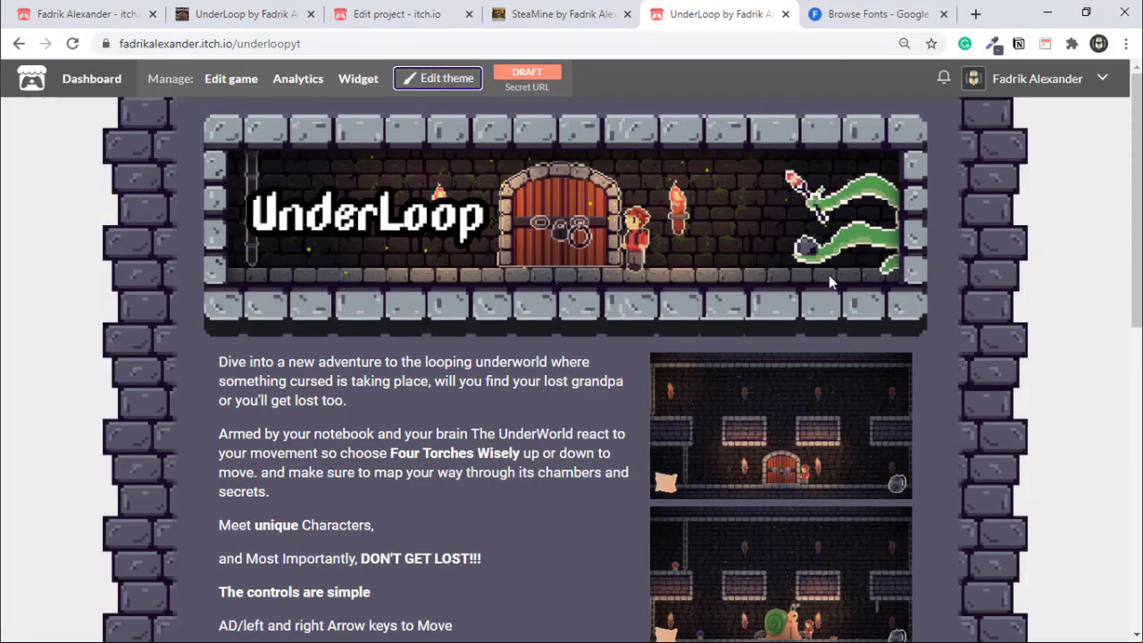
scroll(399, 304, "down", 7)
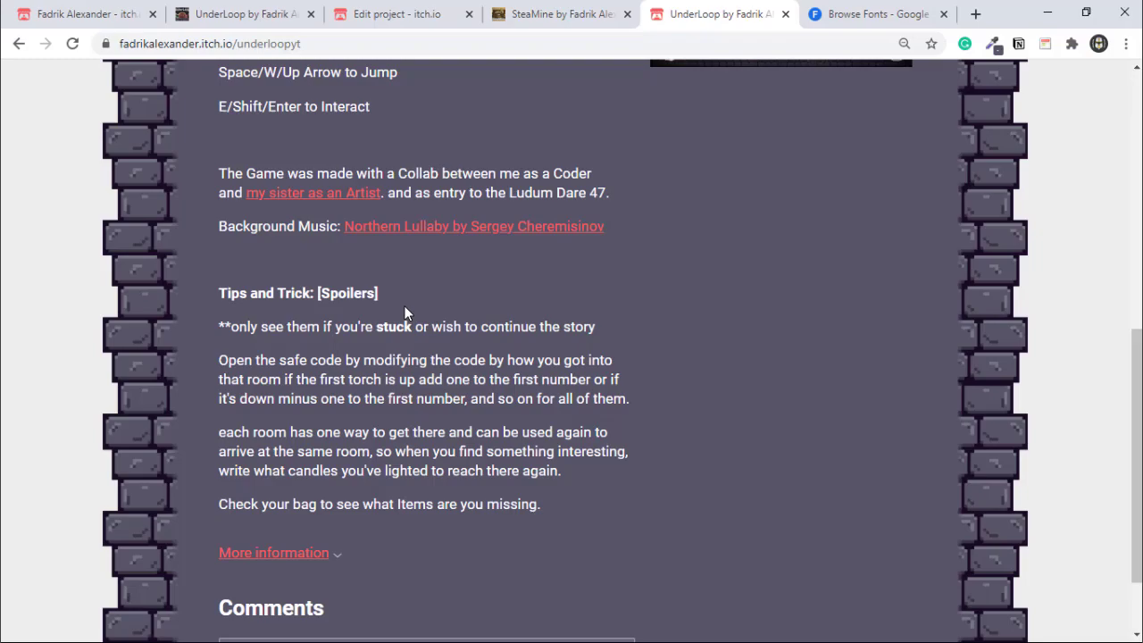
scroll(404, 312, "down", 2)
scroll(533, 396, "up", 10)
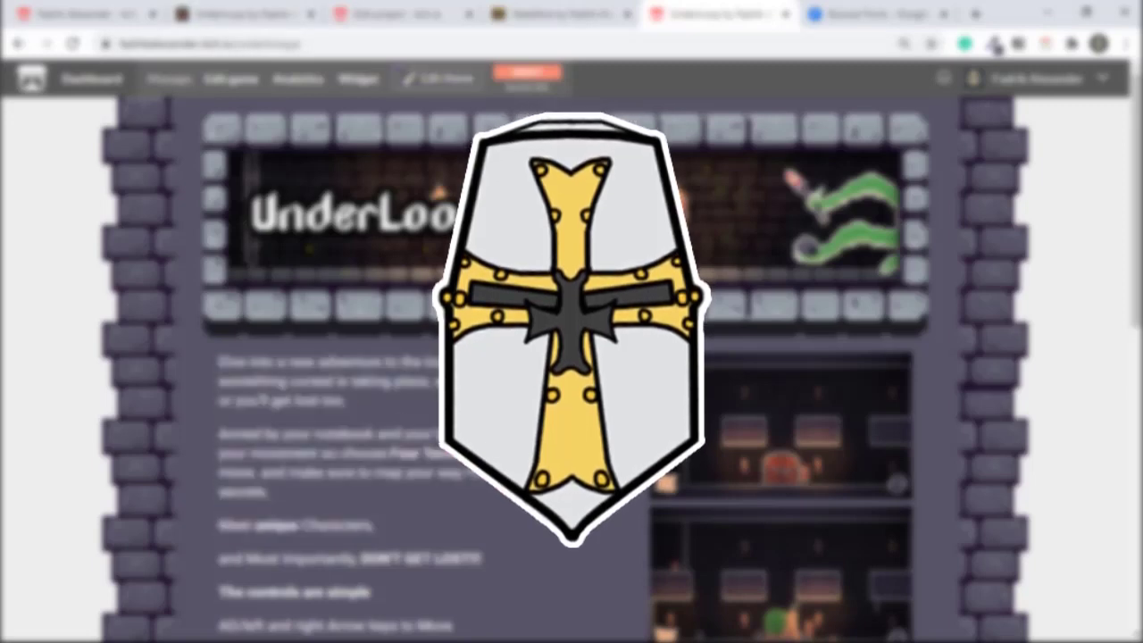
scroll(571, 357, "down", 3)
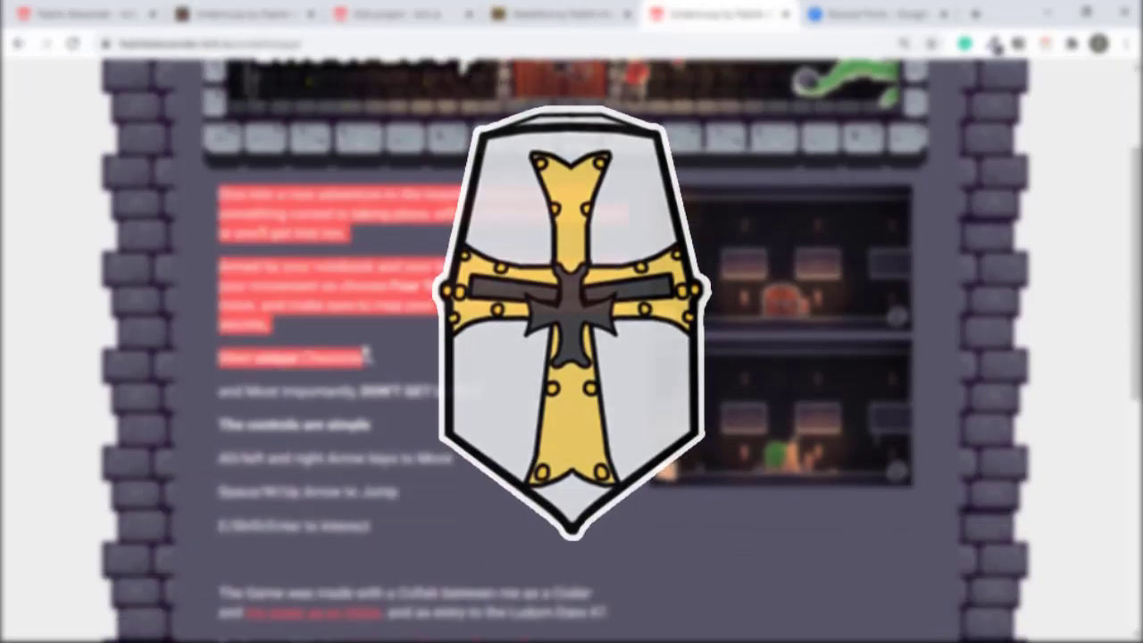
scroll(571, 357, "down", 5)
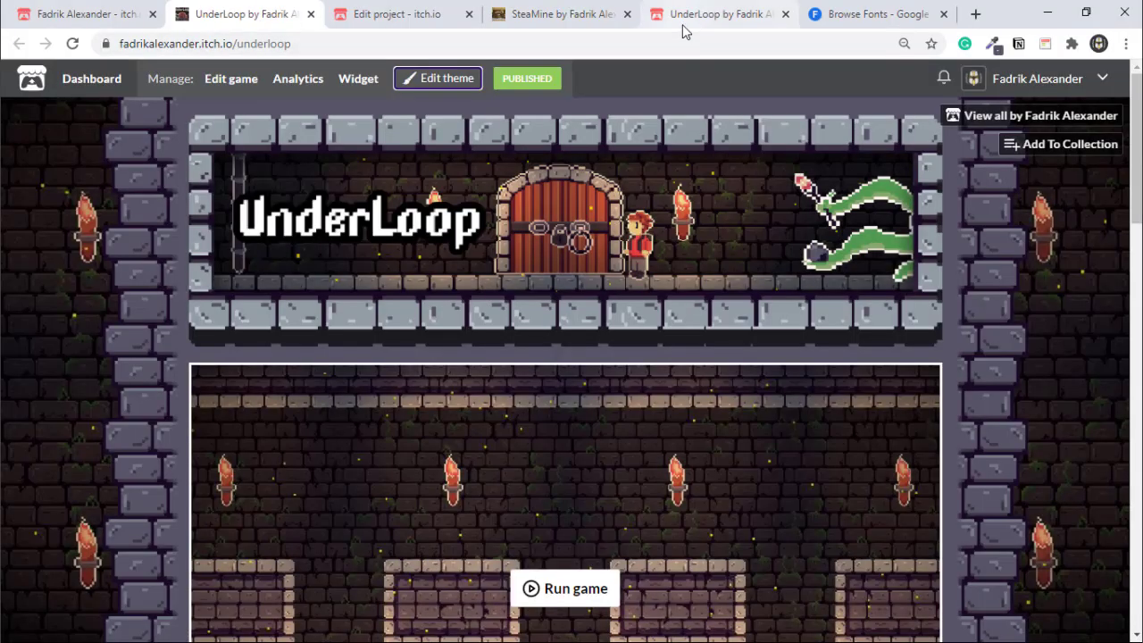
scroll(472, 314, "down", 2)
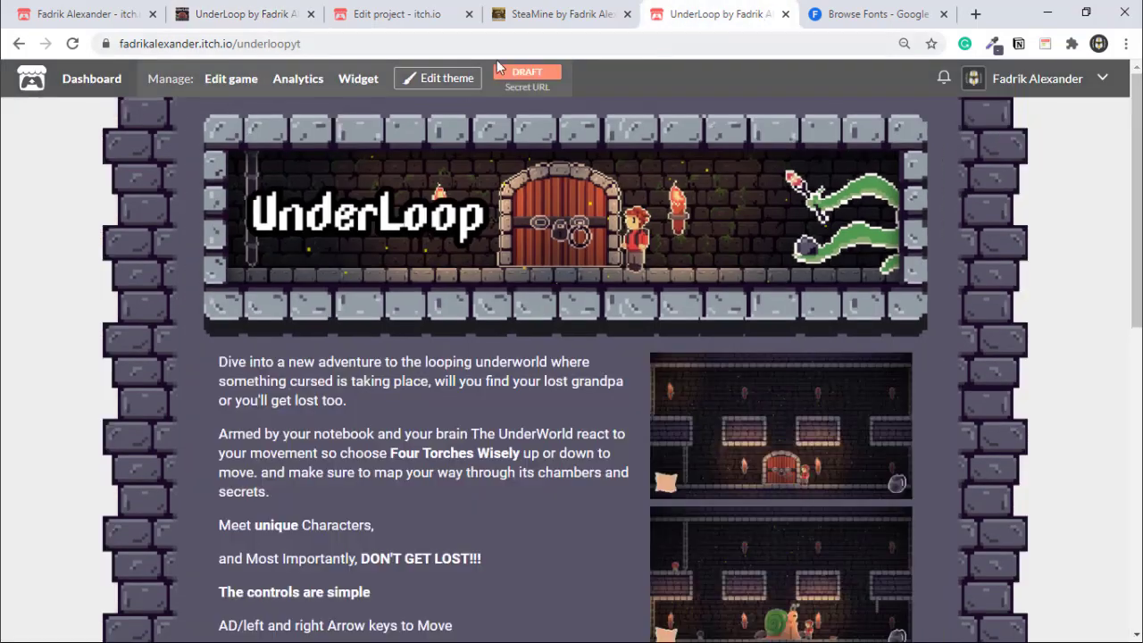
left_click(437, 79)
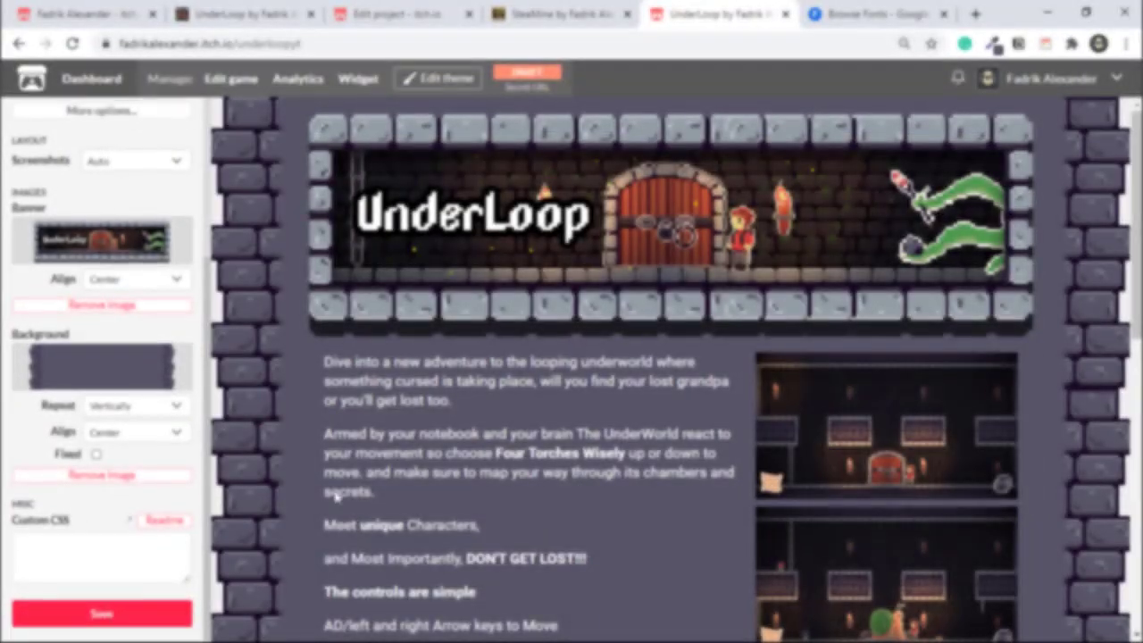
- Test selecting the opening paragraph, then save the theme again
scroll(337, 497, "down", 1)
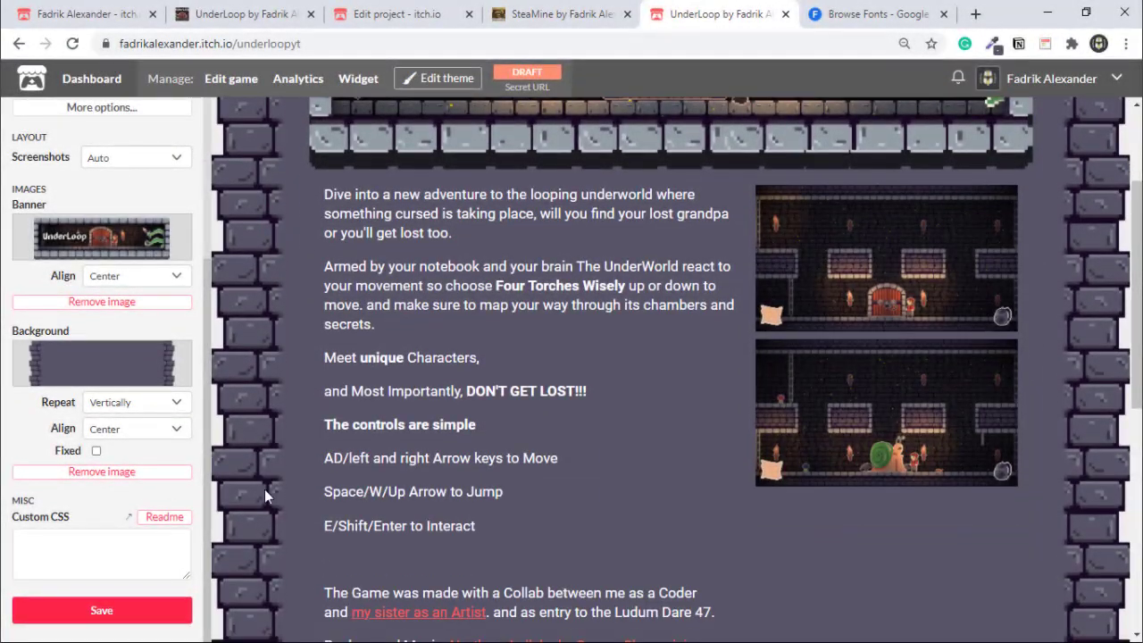
scroll(264, 489, "up", 1)
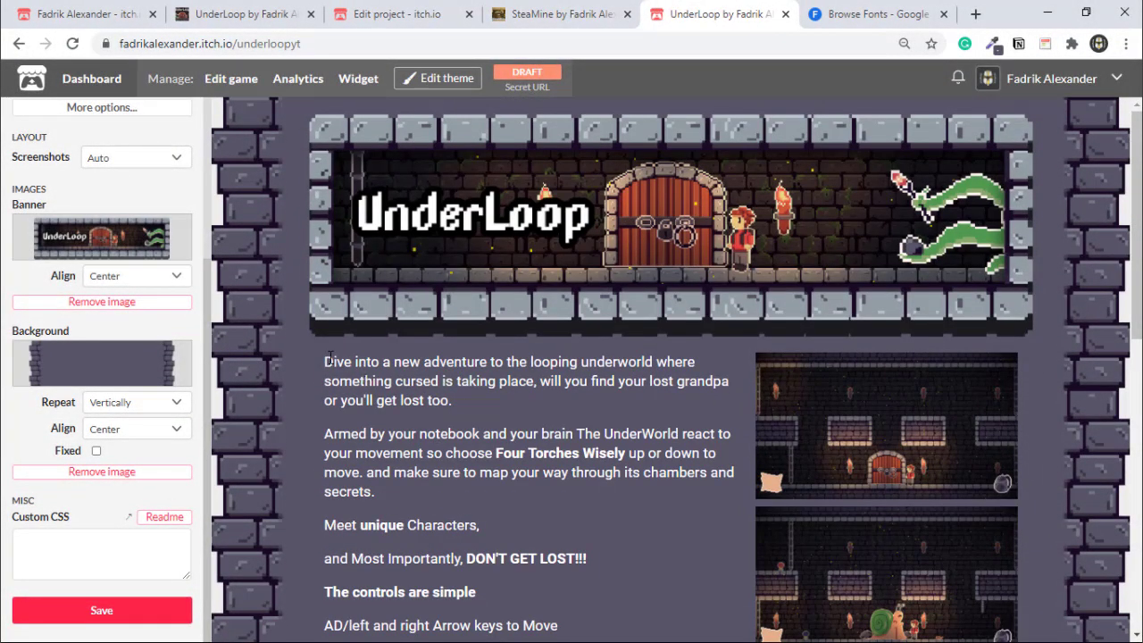
left_click_drag(326, 360, 471, 407)
left_click(553, 402)
left_click(144, 610)
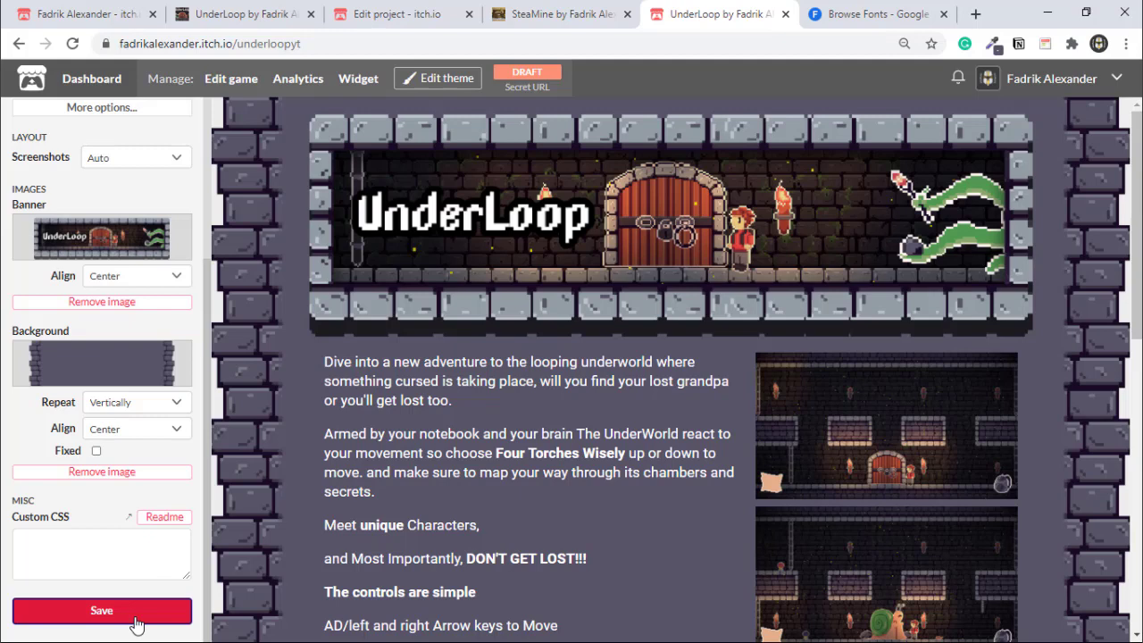
- Close the theme settings and test selecting the description text in the preview
left_click(437, 78)
left_click_drag(219, 360, 412, 417)
left_click(399, 409)
left_click_drag(219, 360, 401, 434)
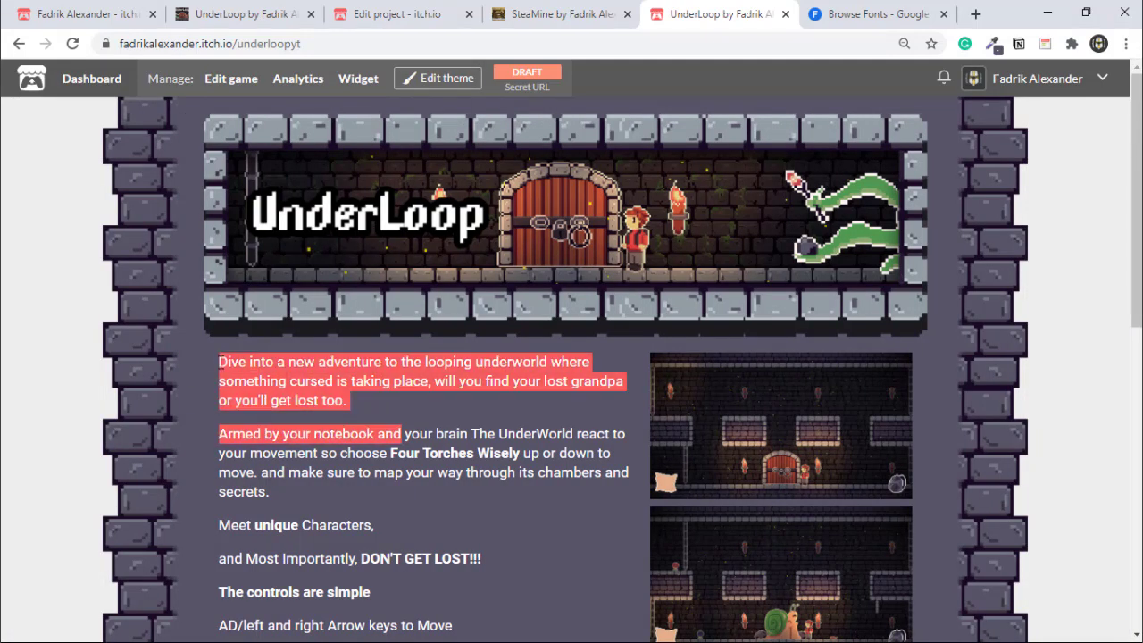
left_click(393, 403)
- Scroll the preview, then switch to the published UnderLoop page's tab
scroll(560, 404, "down", 1)
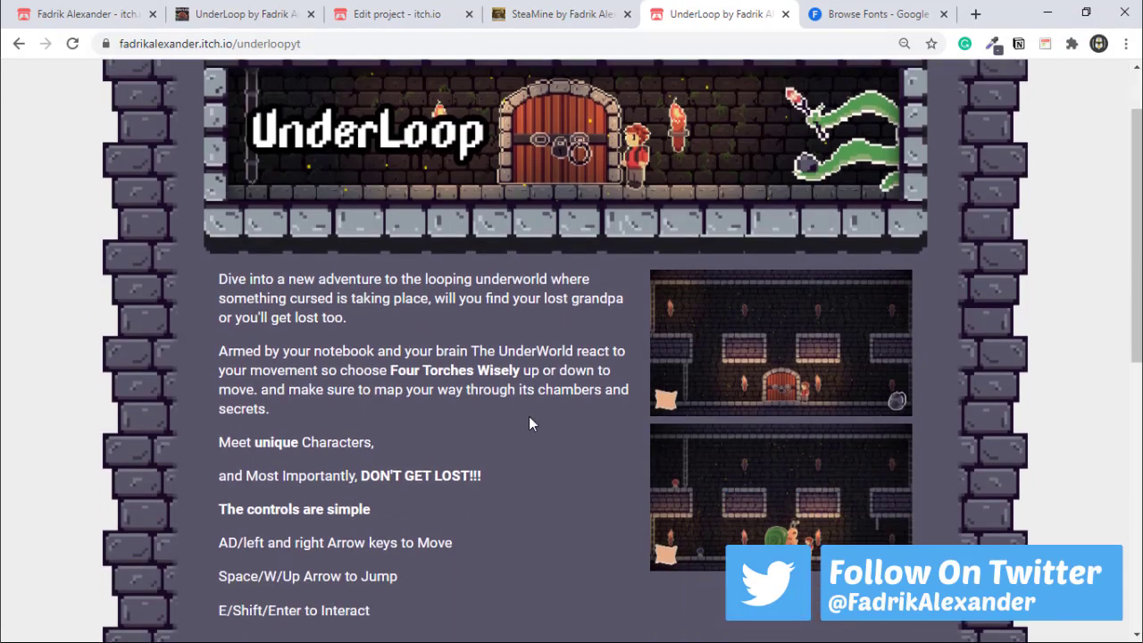
scroll(529, 416, "up", 1)
scroll(191, 354, "down", 2)
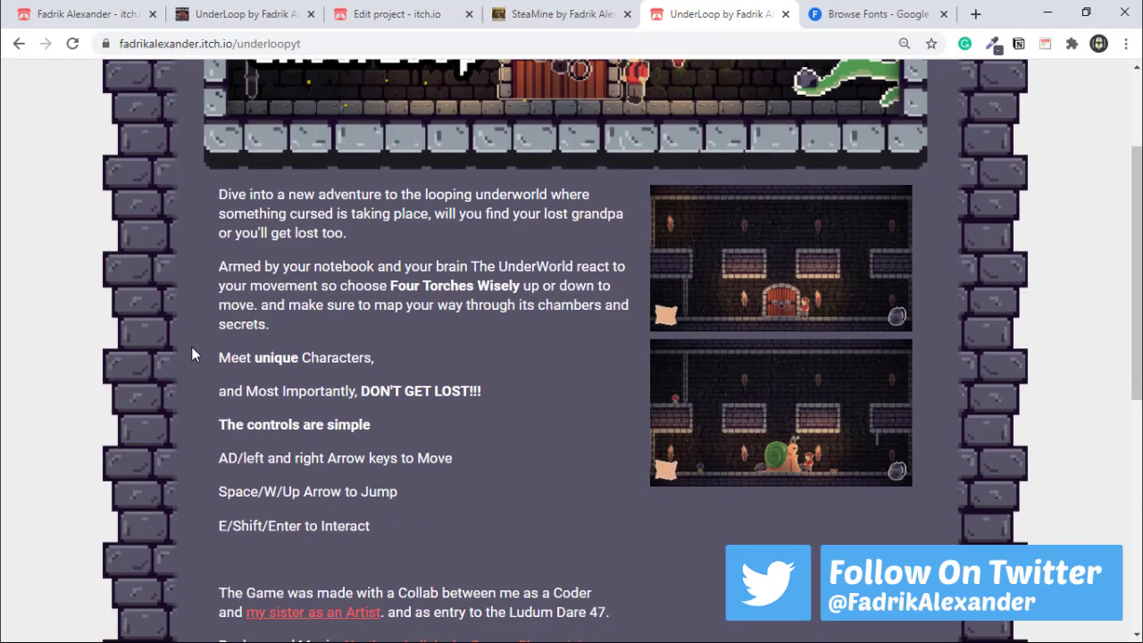
scroll(653, 502, "down", 1)
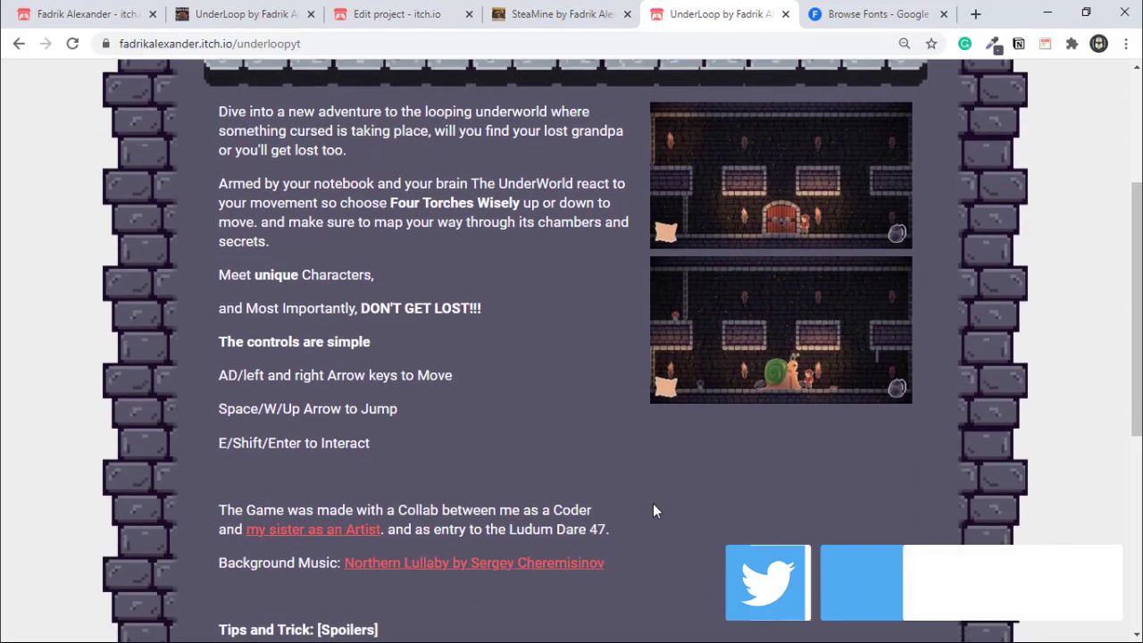
scroll(849, 301, "up", 2)
left_click(274, 19)
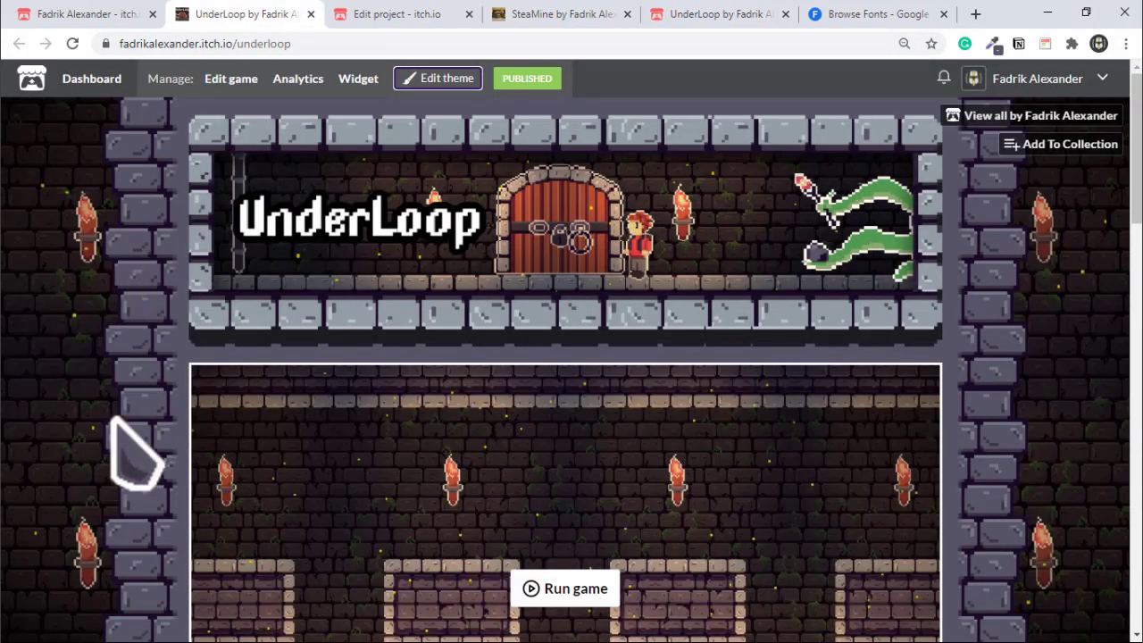
scroll(1004, 451, "down", 8)
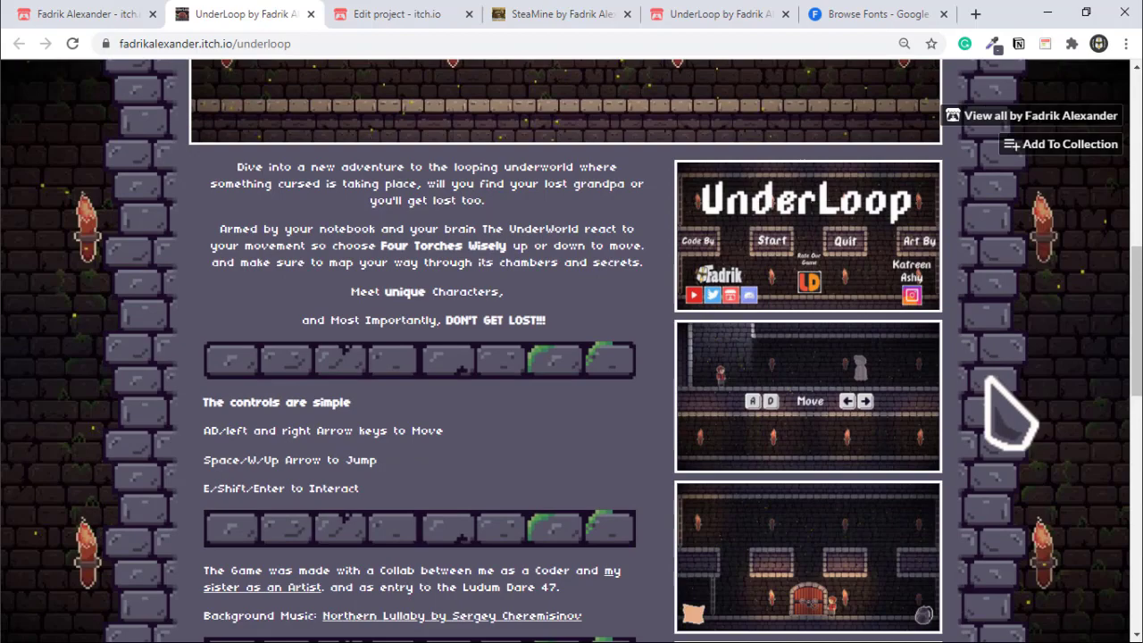
scroll(994, 388, "up", 1)
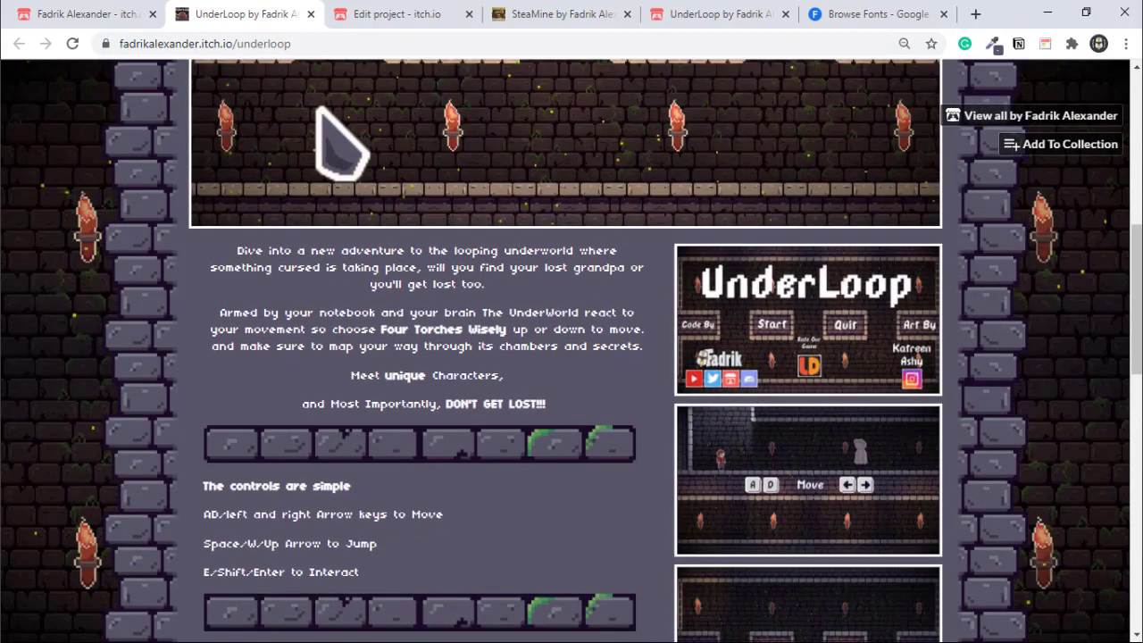
left_click(538, 16)
scroll(1087, 383, "down", 15)
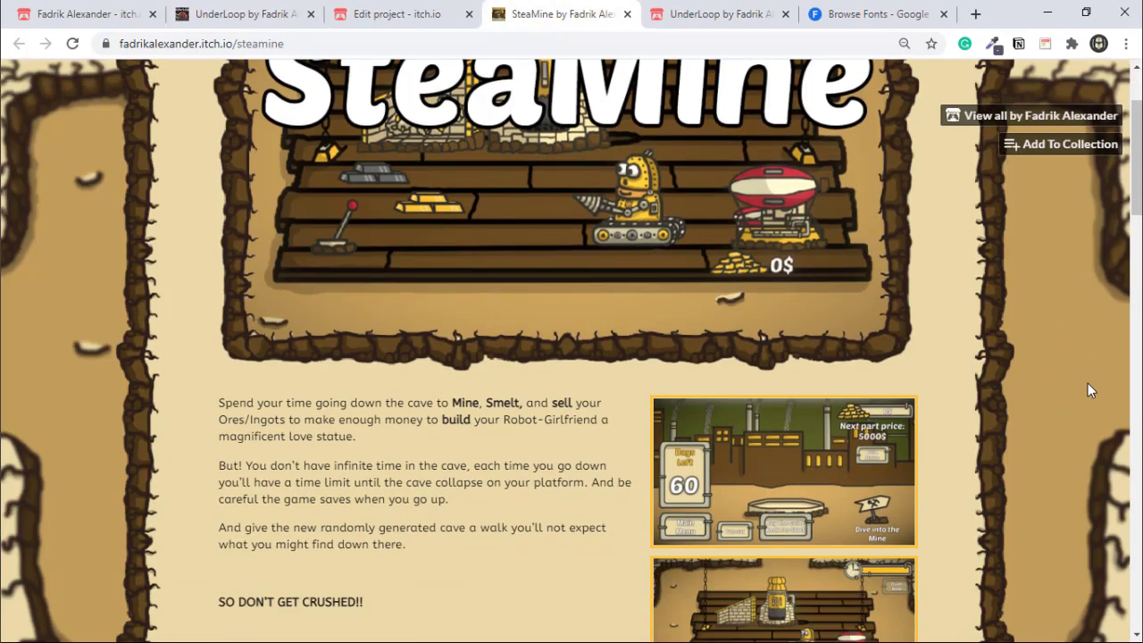
scroll(1085, 403, "up", 13)
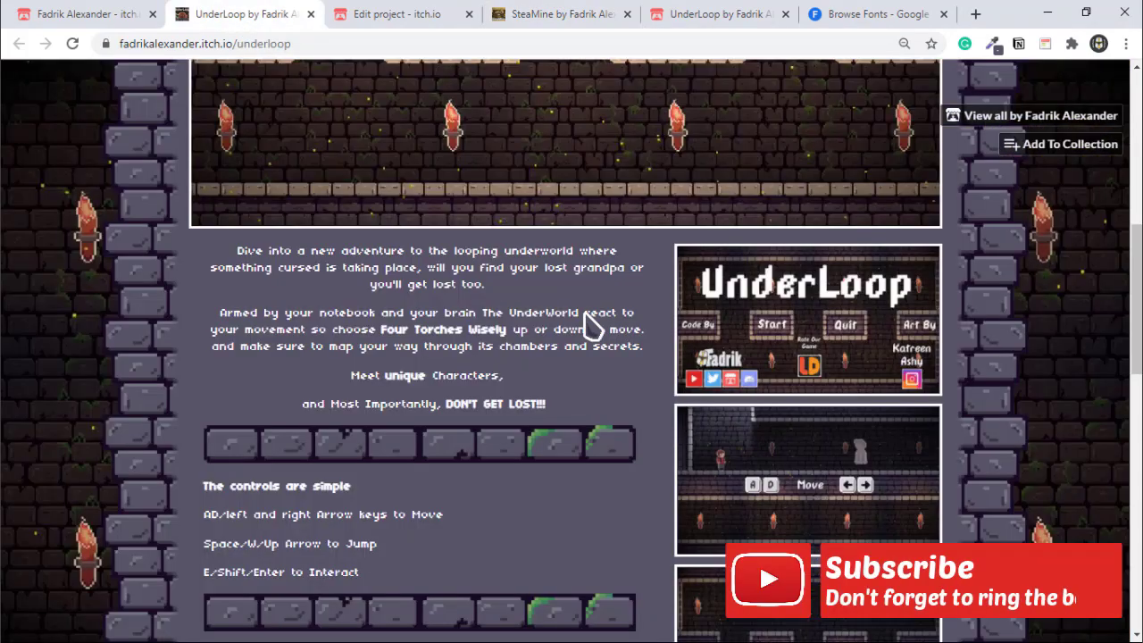
left_click(246, 15)
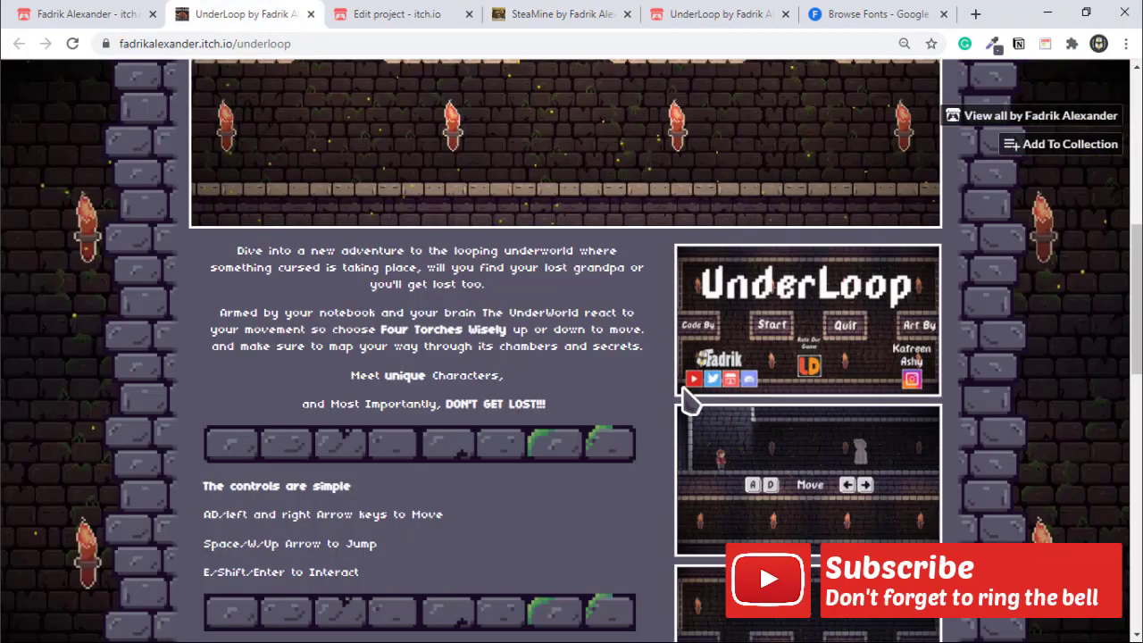
scroll(220, 492, "up", 5)
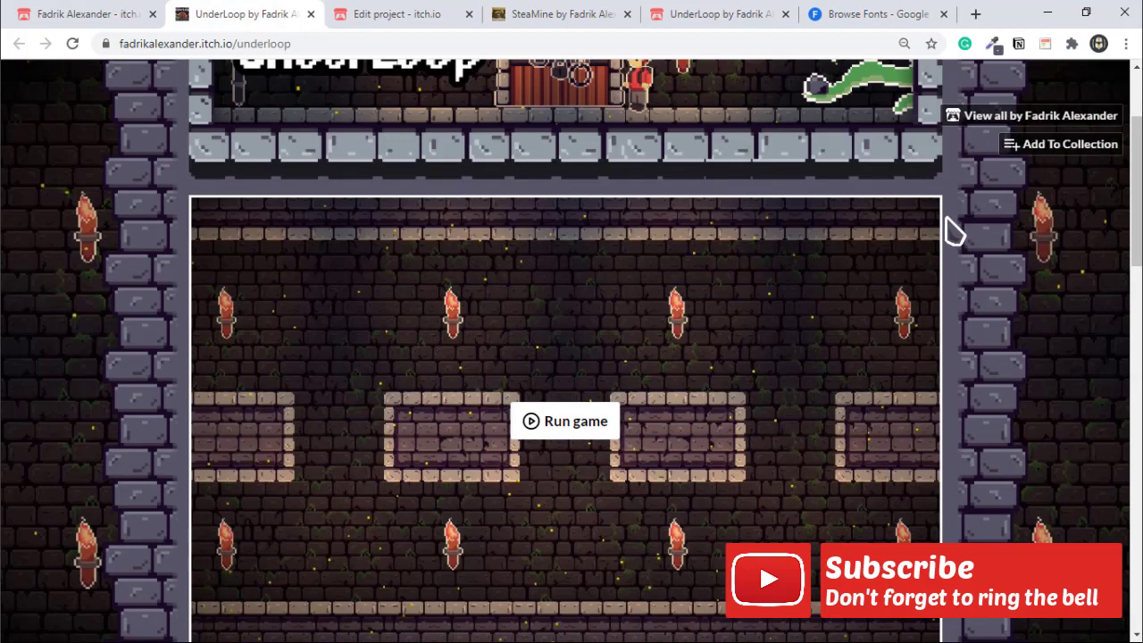
scroll(400, 82, "up", 2)
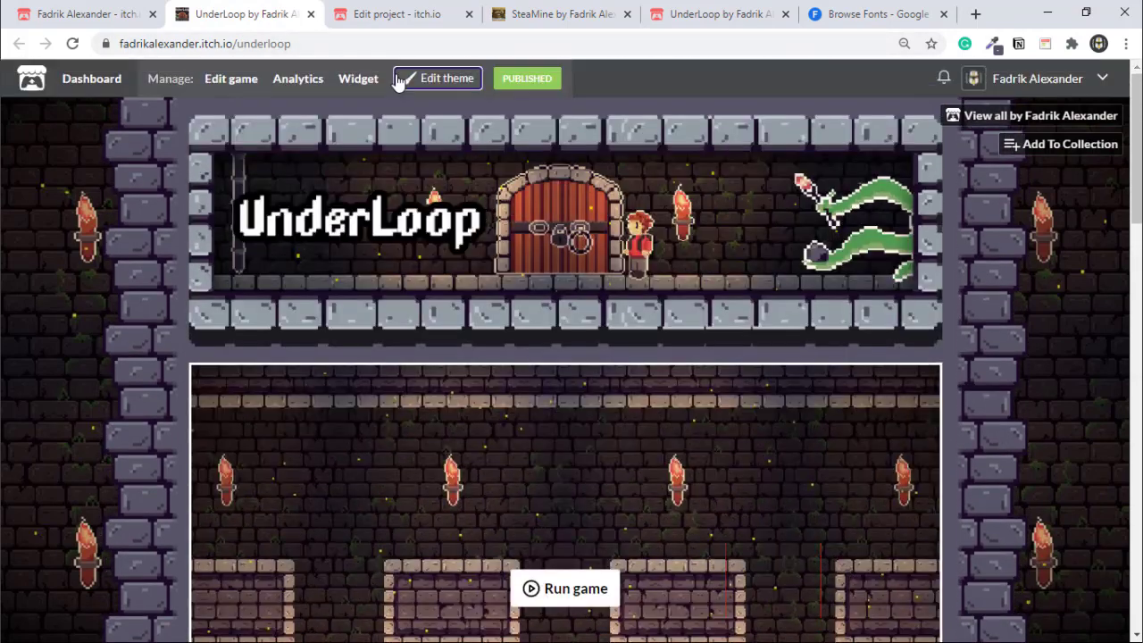
- Open the published page's theme settings and its Custom CSS editor
left_click(399, 82)
scroll(121, 585, "down", 4)
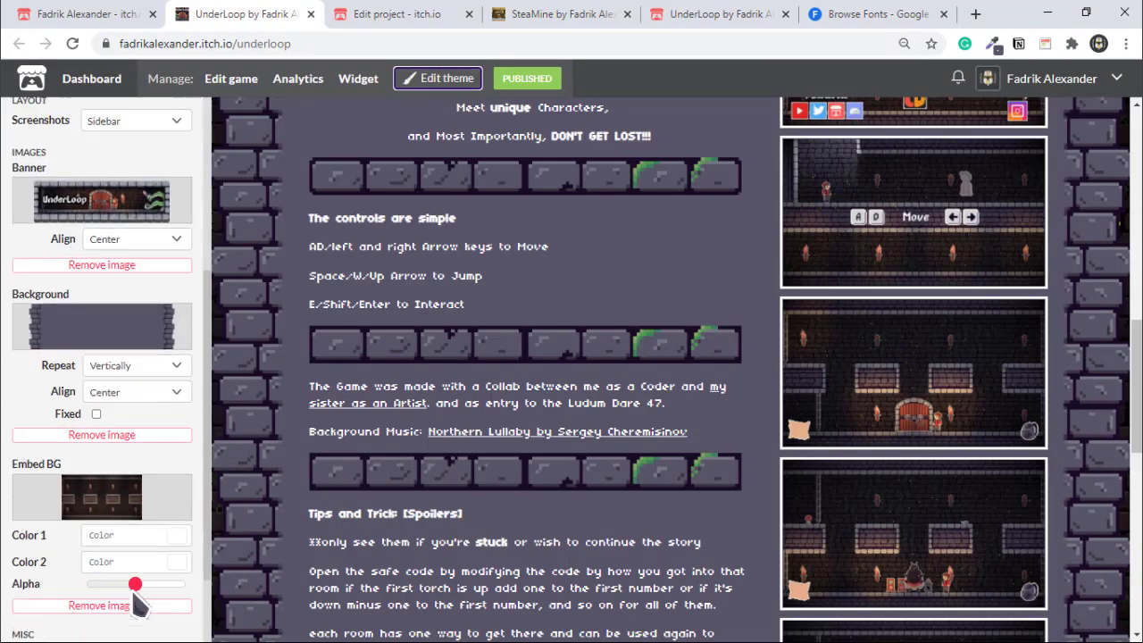
scroll(139, 606, "down", 1)
left_click(134, 558)
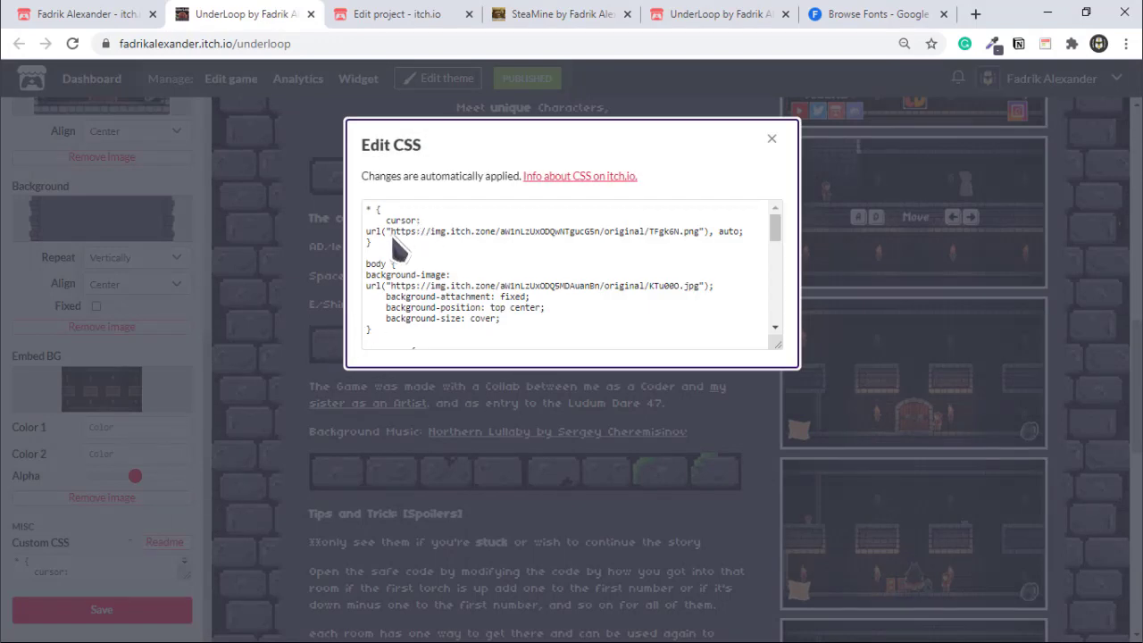
- Review the cursor and body background image URLs and .wrapper rule, then close the CSS editor
left_click_drag(390, 234, 720, 239)
left_click(721, 235)
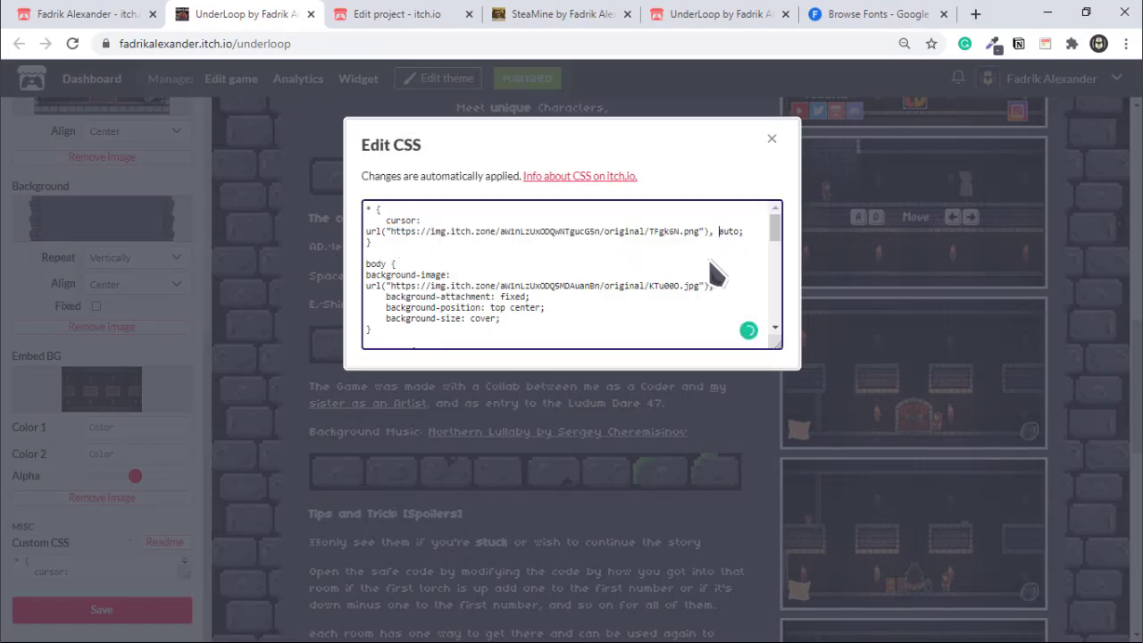
left_click_drag(686, 291, 706, 299)
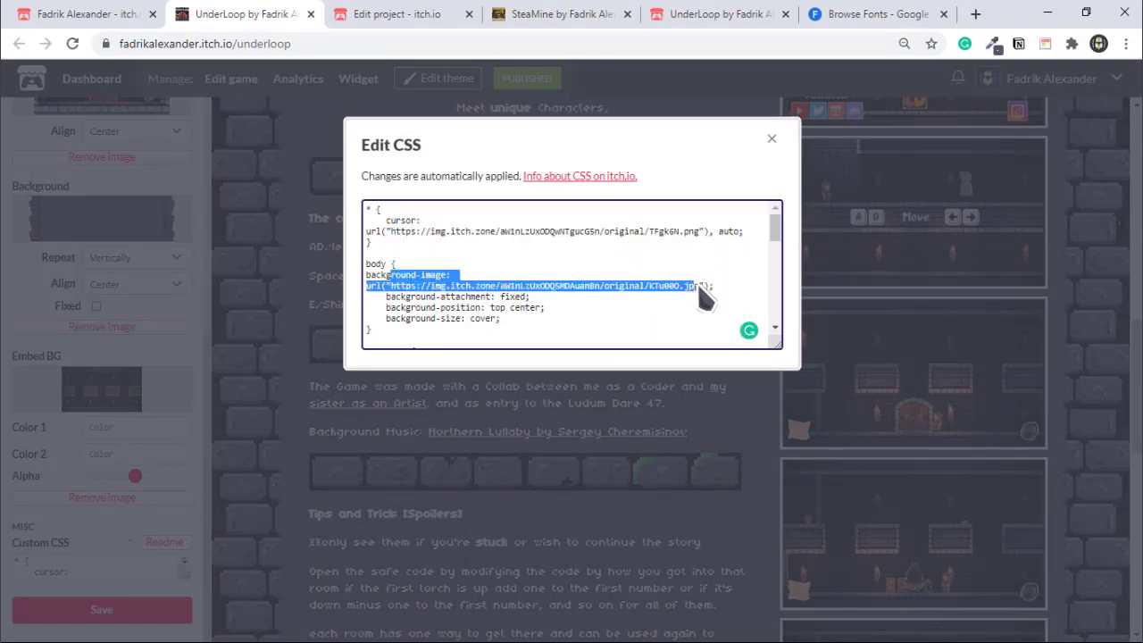
left_click(710, 304)
scroll(589, 270, "down", 2)
scroll(566, 271, "up", 2)
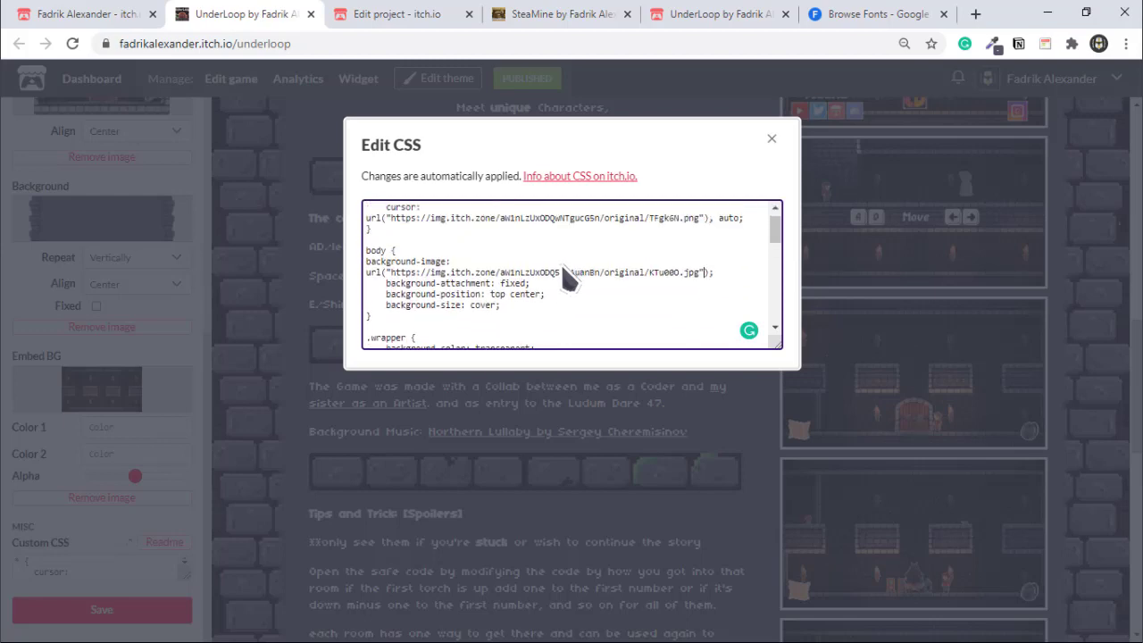
scroll(563, 273, "down", 2)
scroll(536, 300, "up", 2)
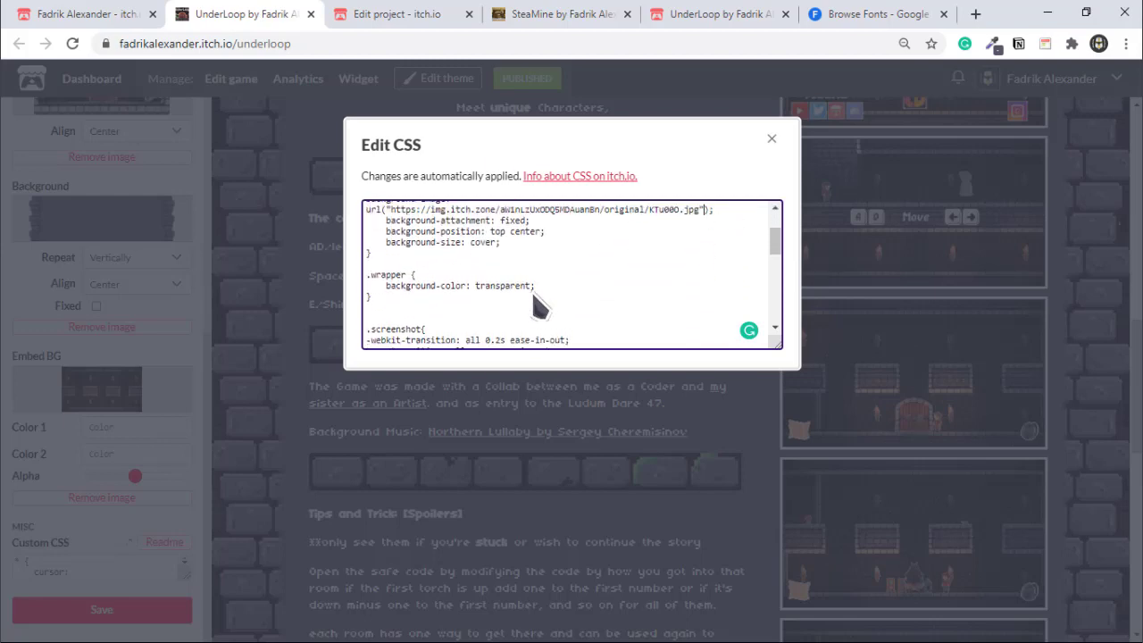
left_click(771, 138)
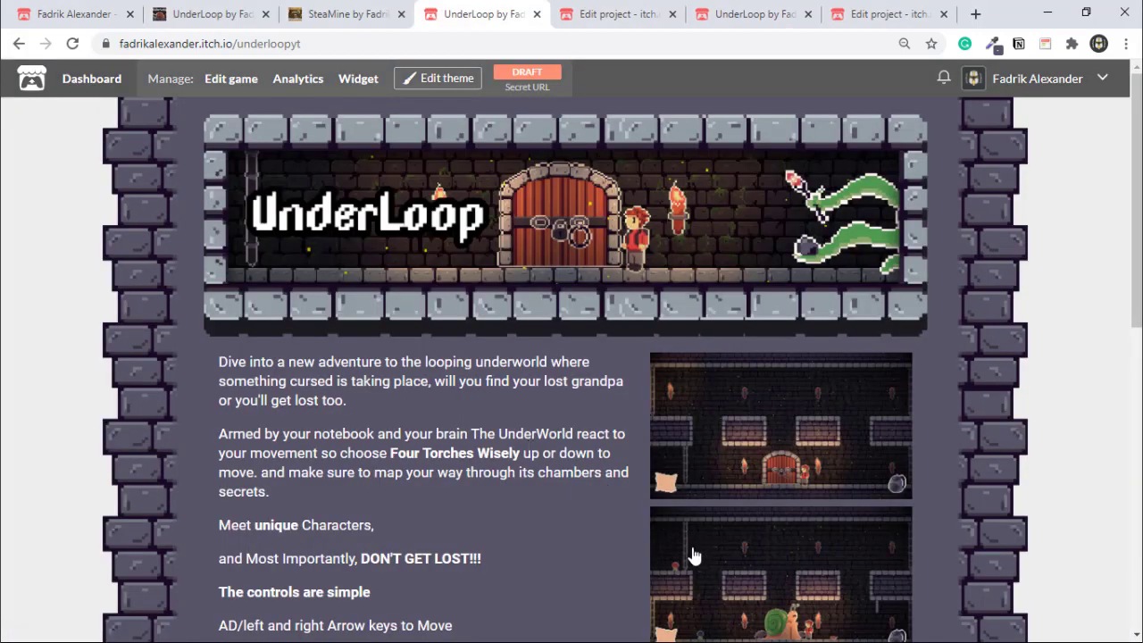
- Open developer tools and list the img.itch.zone image folders
key("F12")
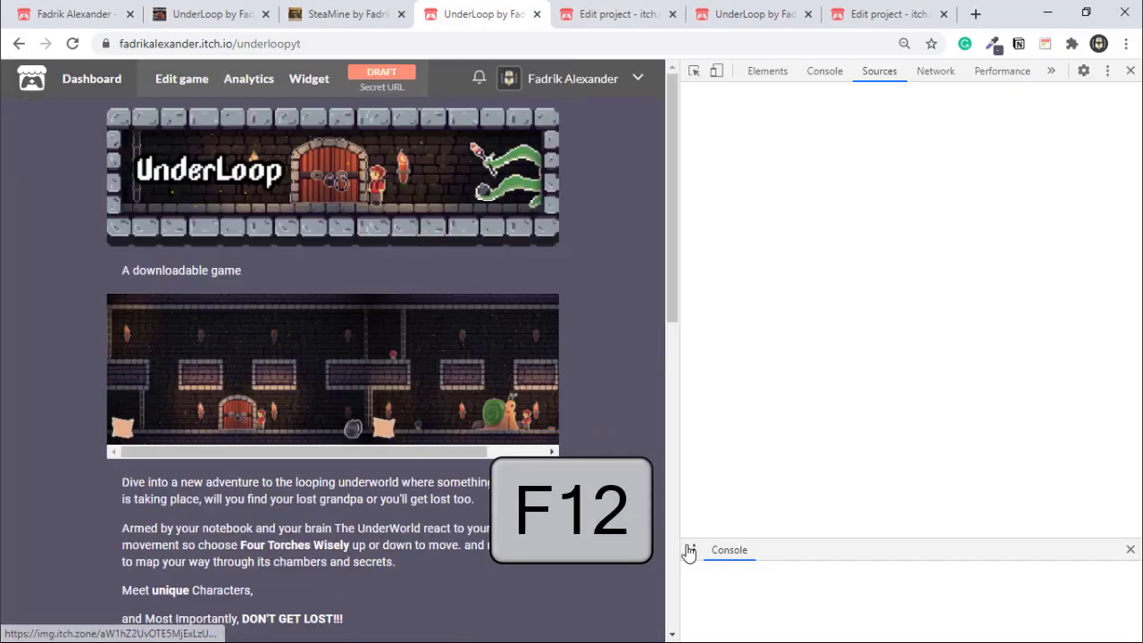
scroll(419, 308, "down", 5)
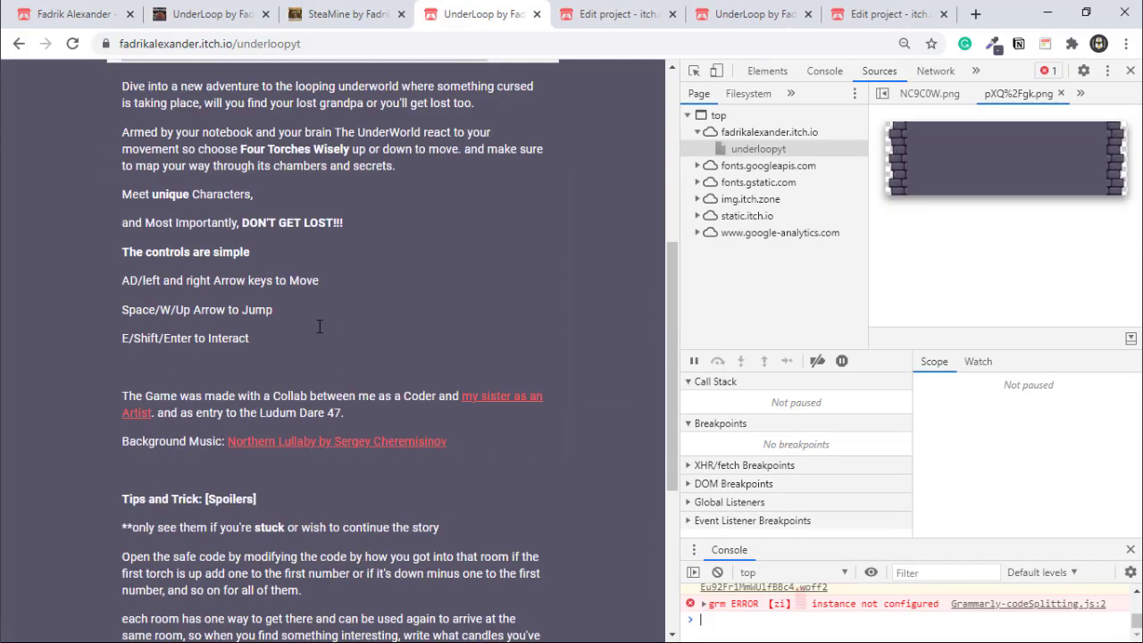
scroll(397, 281, "up", 3)
scroll(402, 283, "up", 2)
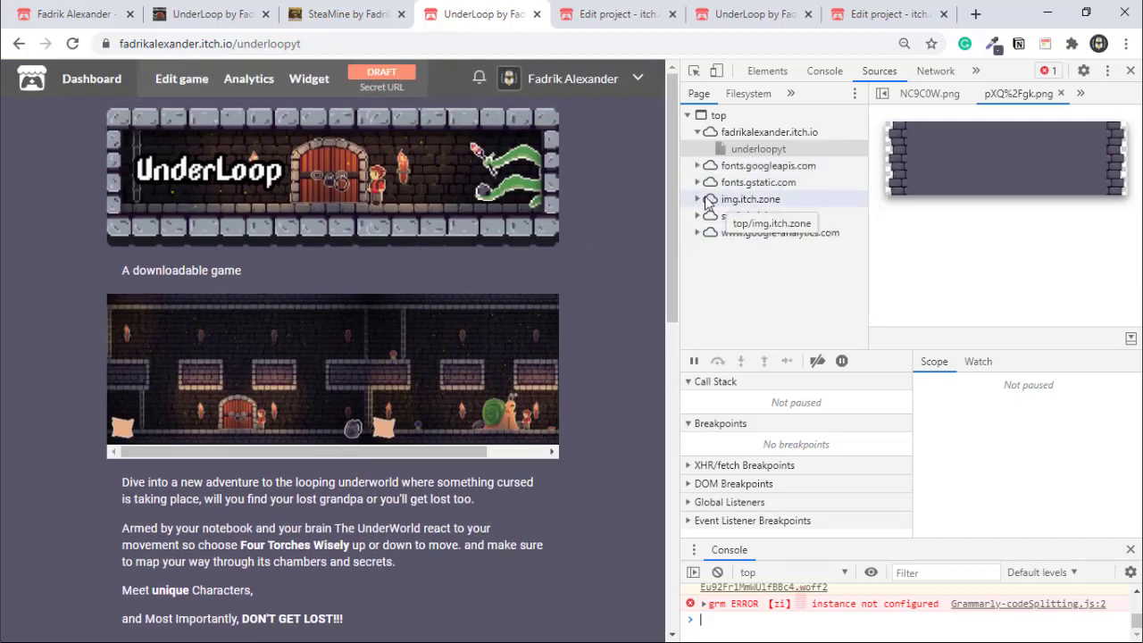
scroll(488, 270, "down", 4)
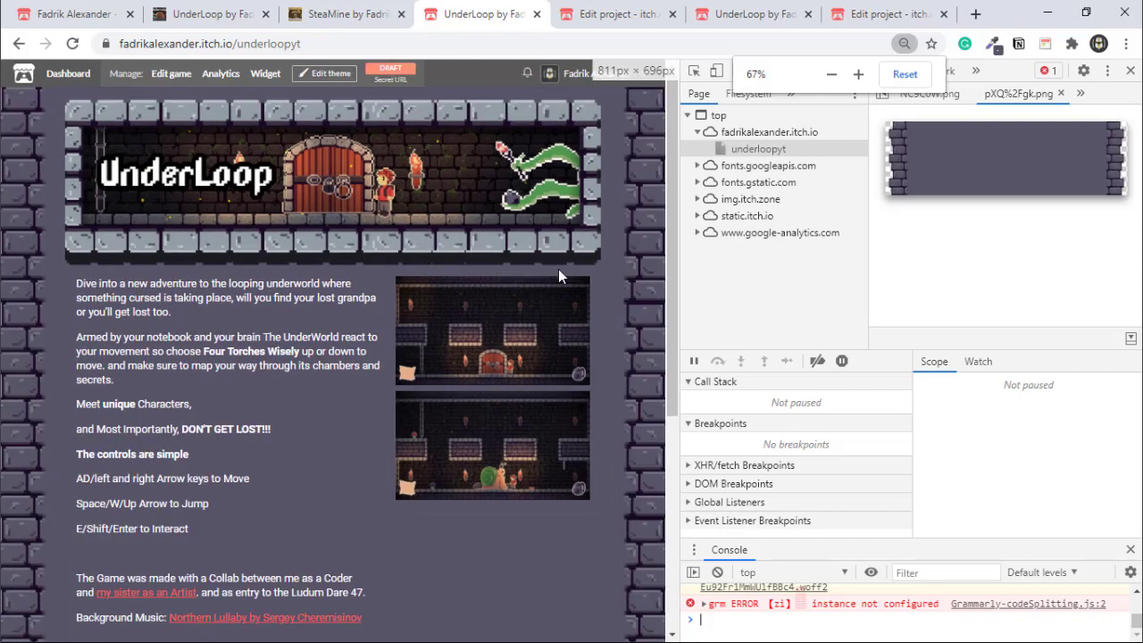
scroll(558, 269, "down", 2)
left_click(697, 200)
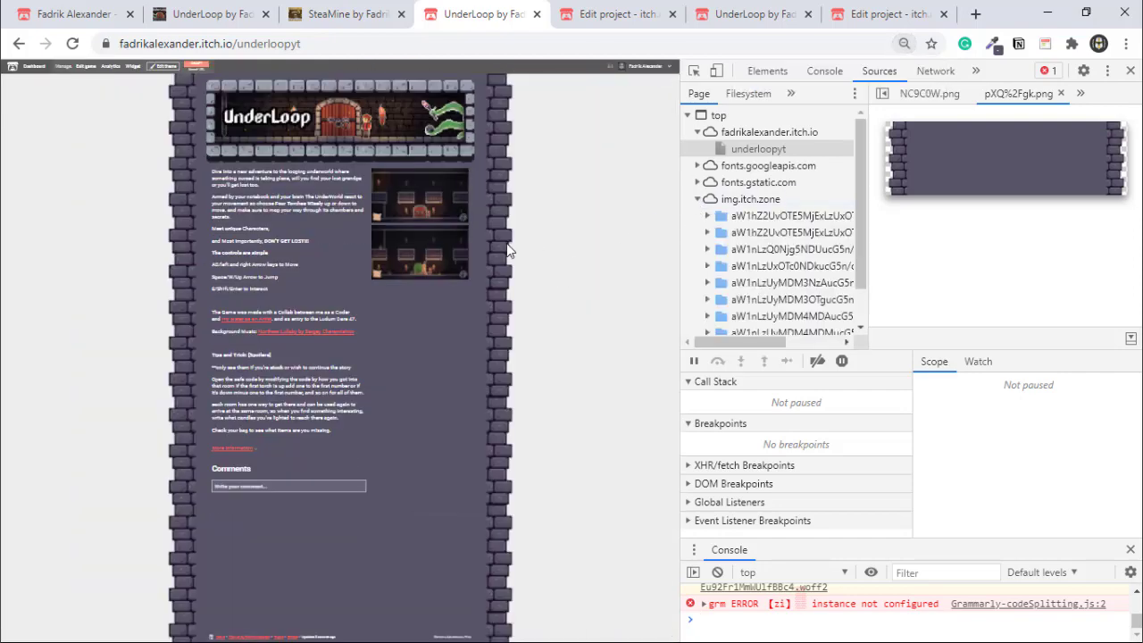
scroll(507, 249, "up", 1)
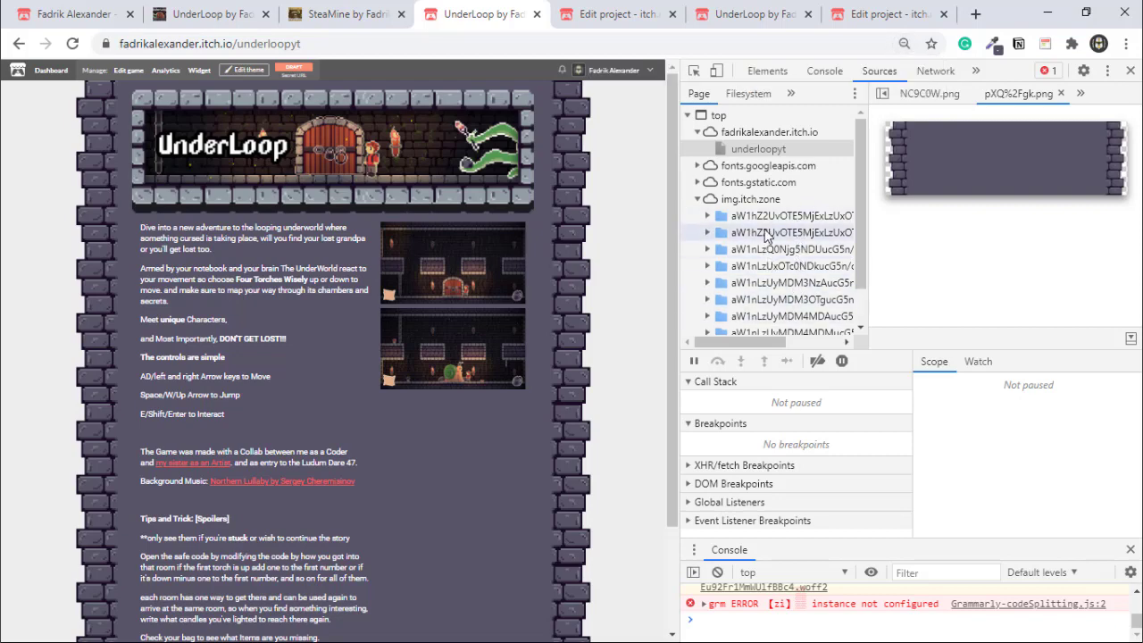
scroll(715, 241, "down", 2)
- Preview i9Pffb.png, 4%2BpZLl.png, pXQ%2Fgk.png, lerfQ2.png, CaZW4Z.png and finally NC9C0W.png
left_click(708, 174)
left_click(761, 191)
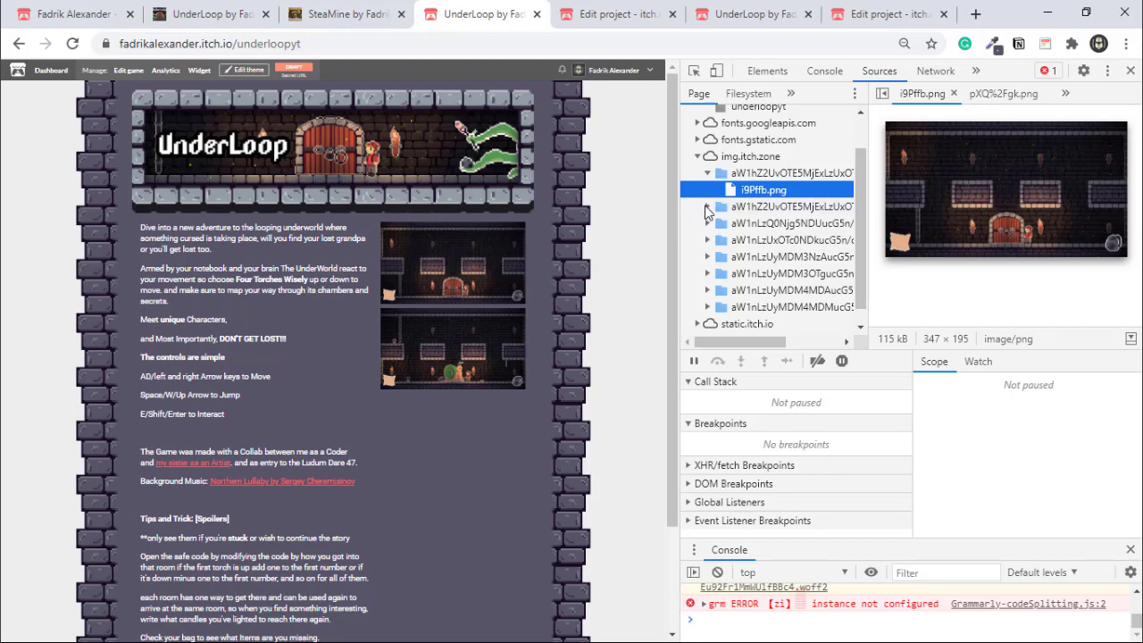
left_click(706, 207)
left_click(769, 223)
left_click(707, 306)
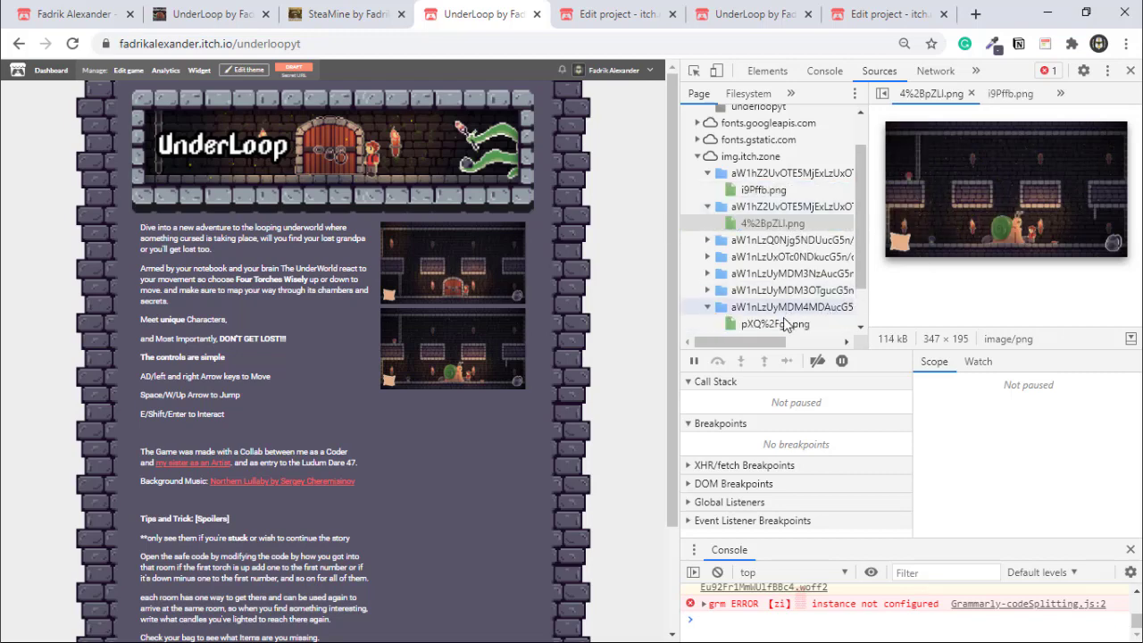
left_click(773, 323)
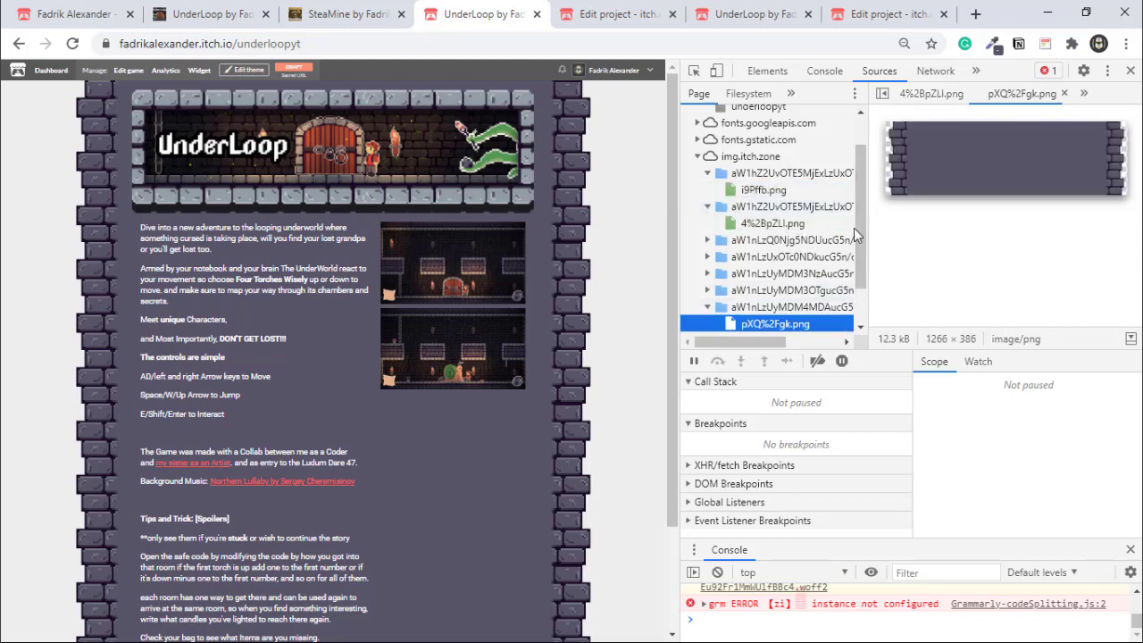
left_click(707, 290)
left_click(764, 307)
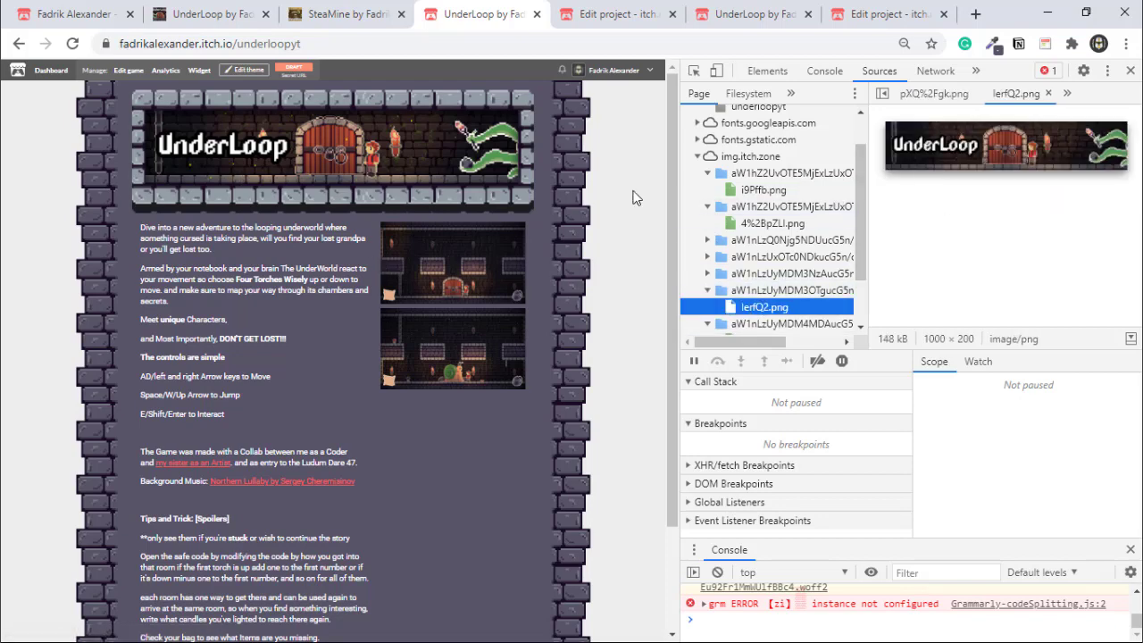
left_click(707, 274)
left_click(768, 291)
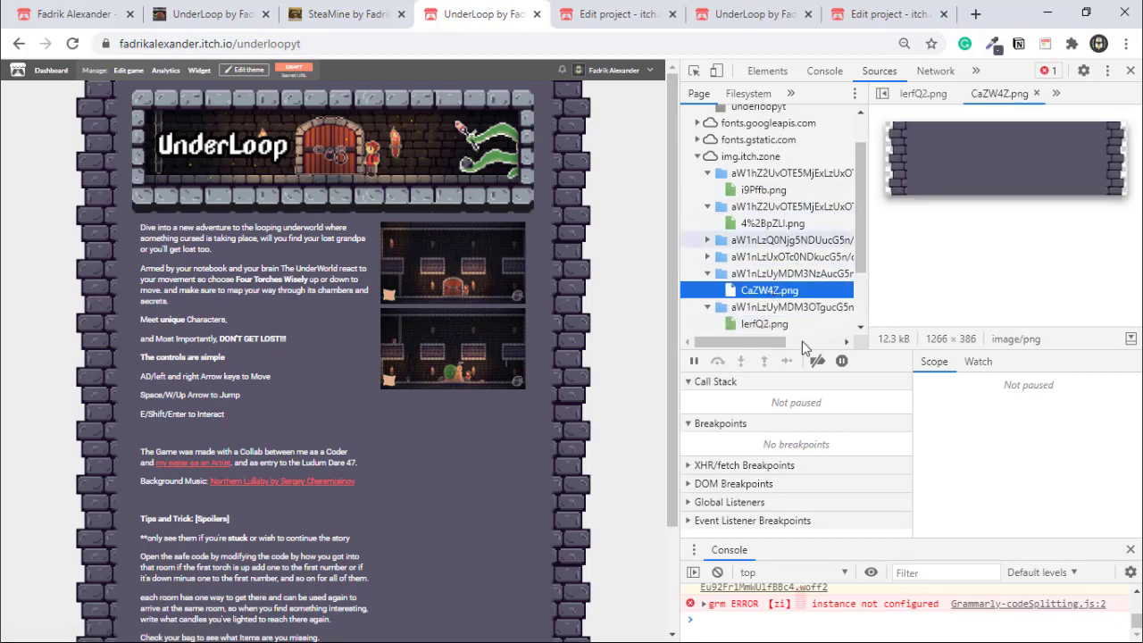
scroll(750, 259, "down", 2)
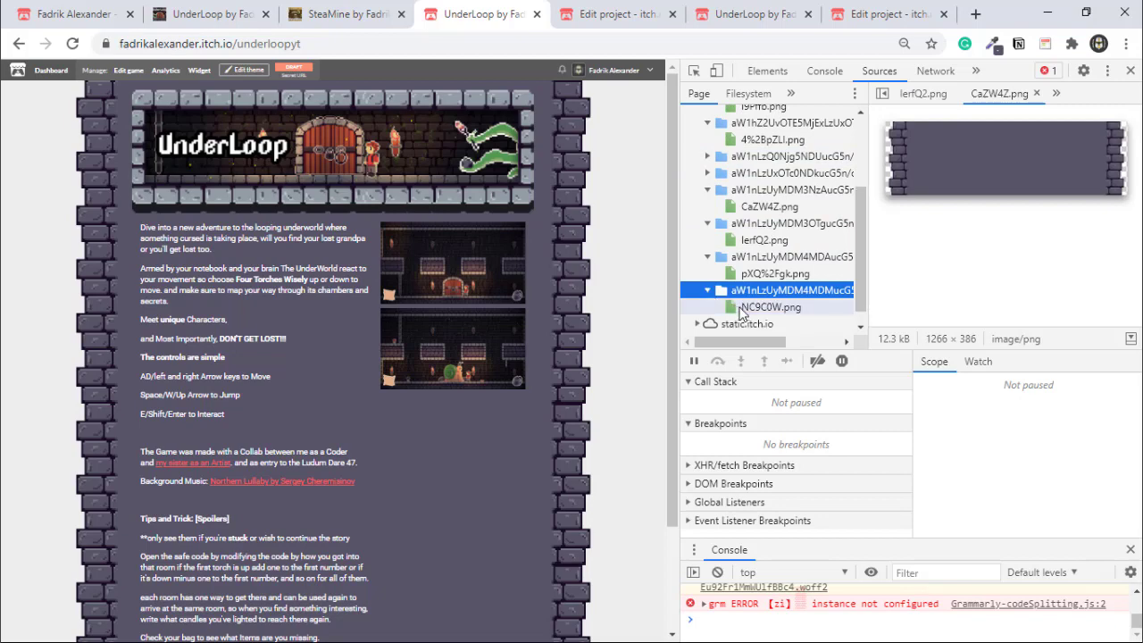
left_click(741, 308)
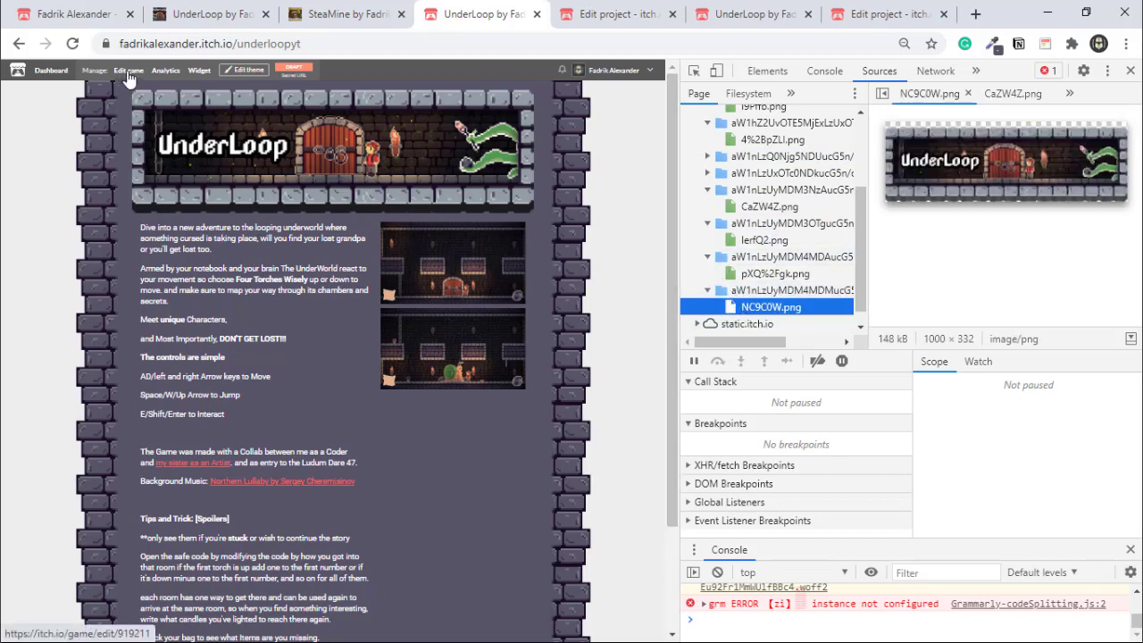
- On the Edit project page, check the description image and save the project edits
key("ctrl+Tab")
scroll(188, 250, "up", 6)
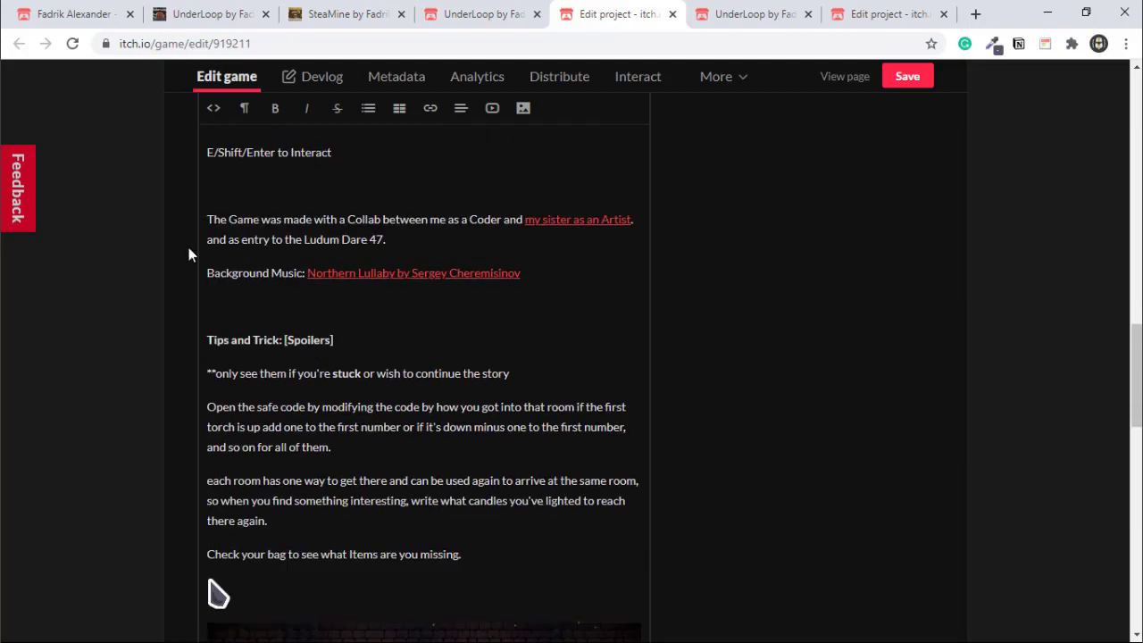
scroll(188, 250, "down", 3)
scroll(550, 119, "down", 4)
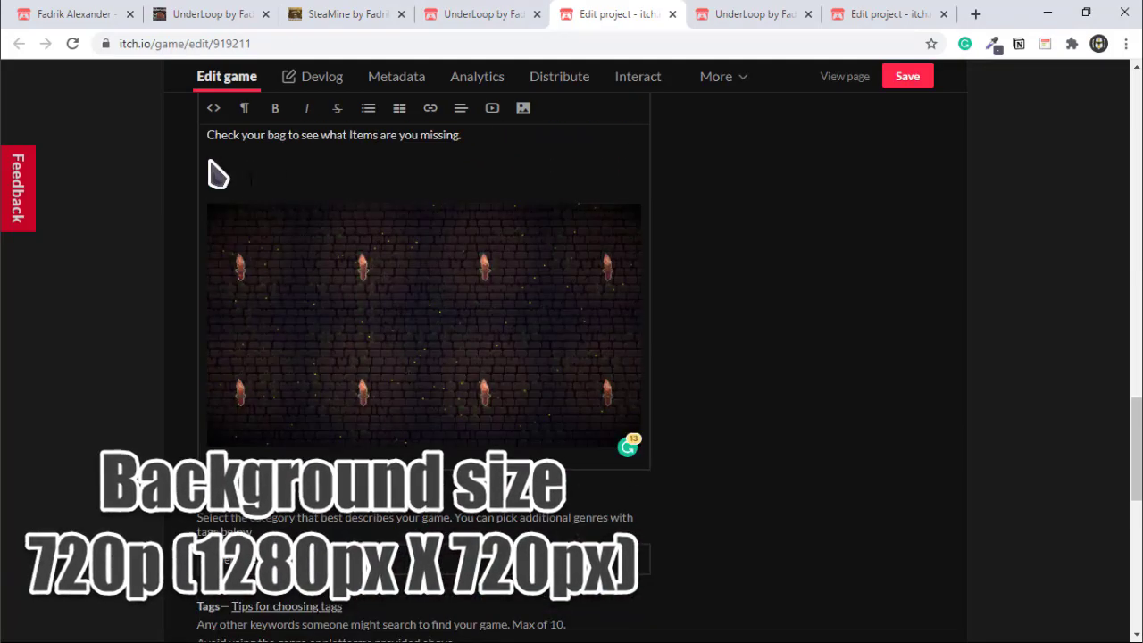
left_click(523, 109)
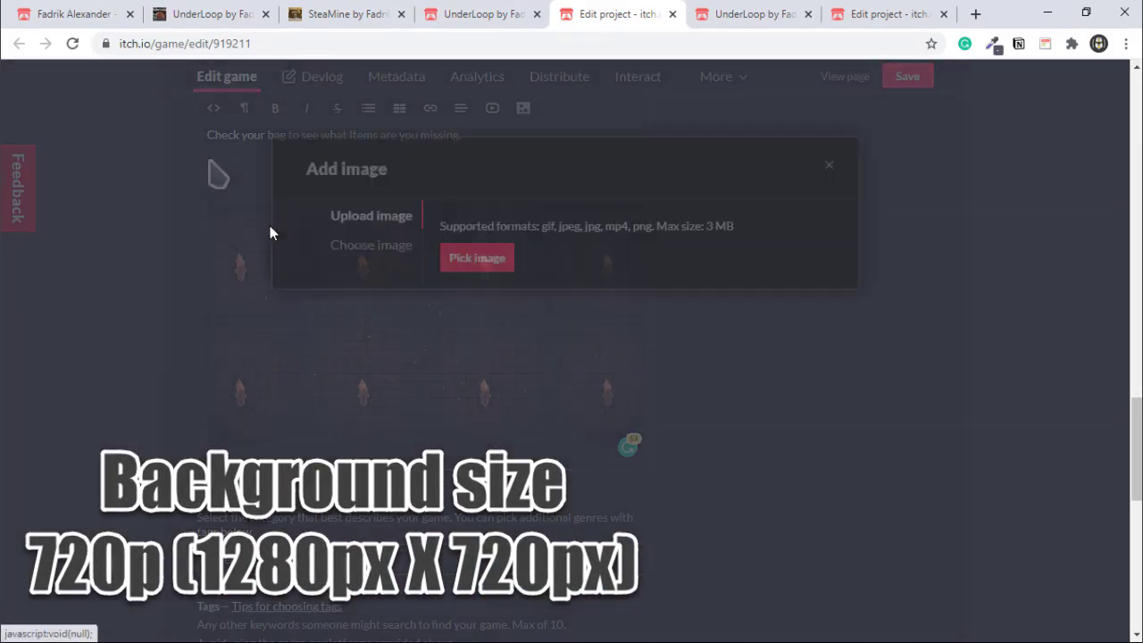
left_click(824, 158)
left_click(902, 77)
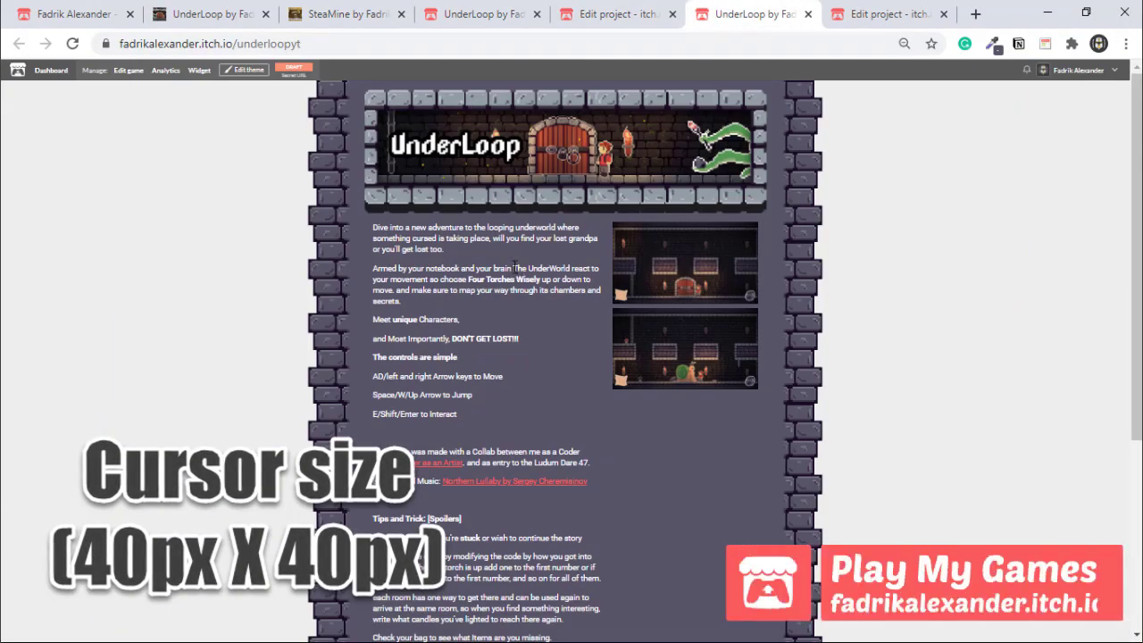
- Zoom the UnderLoop page to 75% and scroll through its description
key("ctrl+plus")
key("ctrl+plus")
scroll(480, 286, "down", 8)
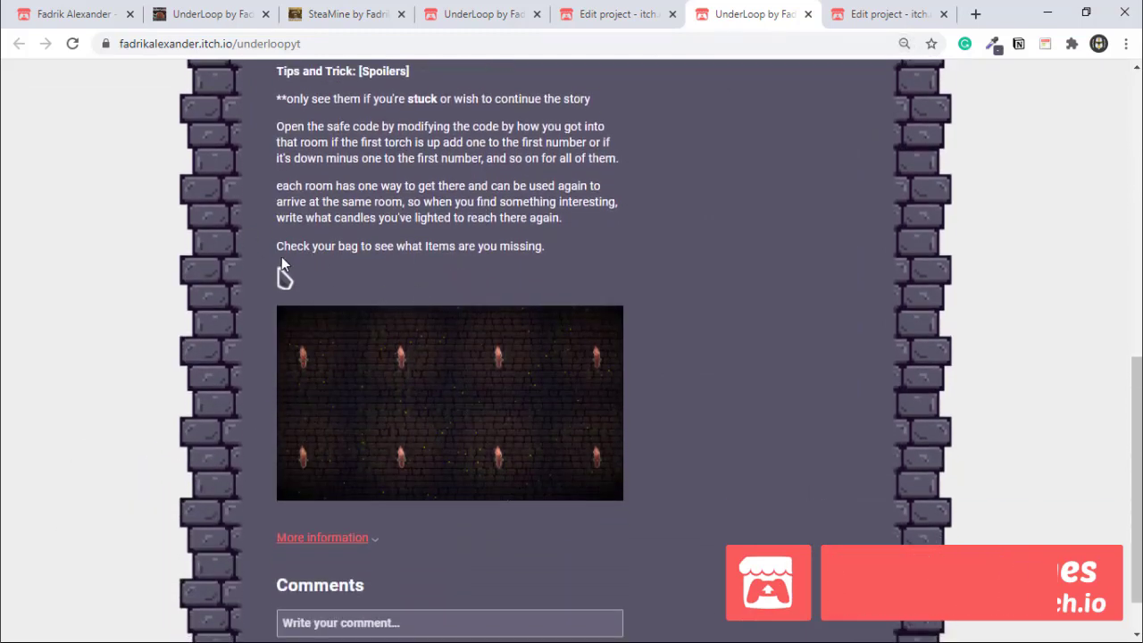
scroll(407, 261, "up", 10)
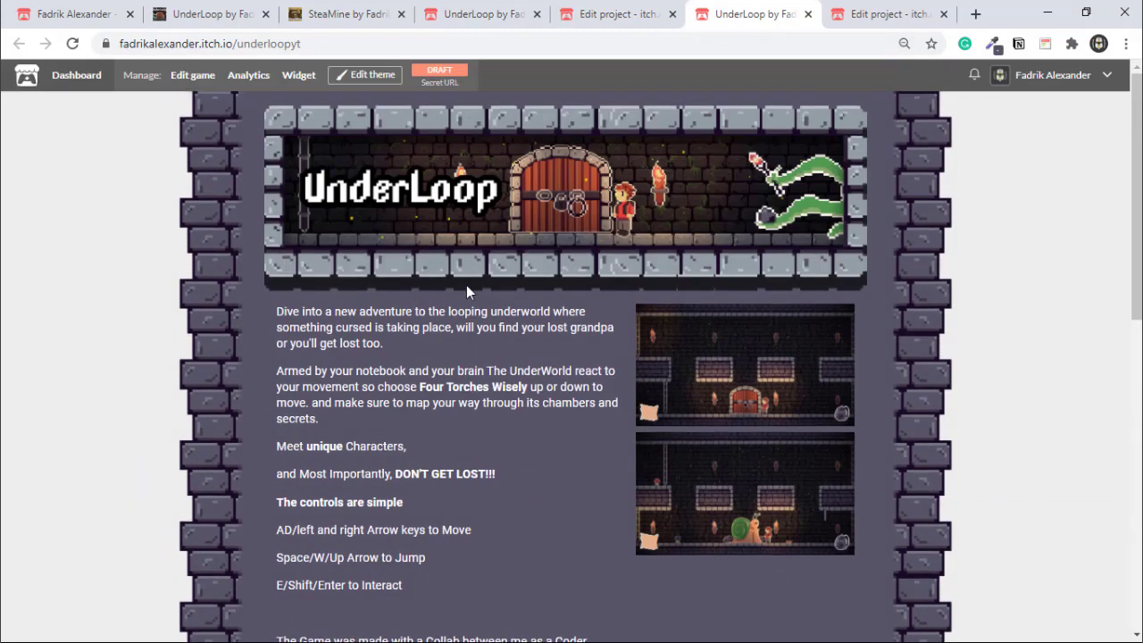
- In developer tools, preview the SJVjka.jpg brick image and n%2Fk6Zt.png cursor image
key("ctrl+shift+i")
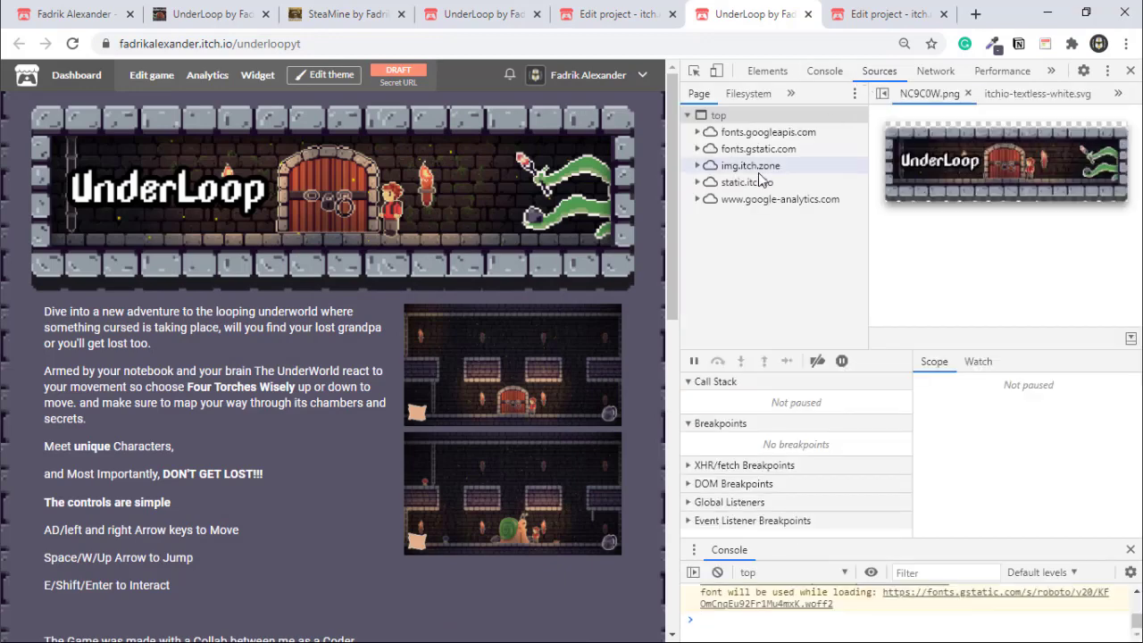
left_click(750, 166)
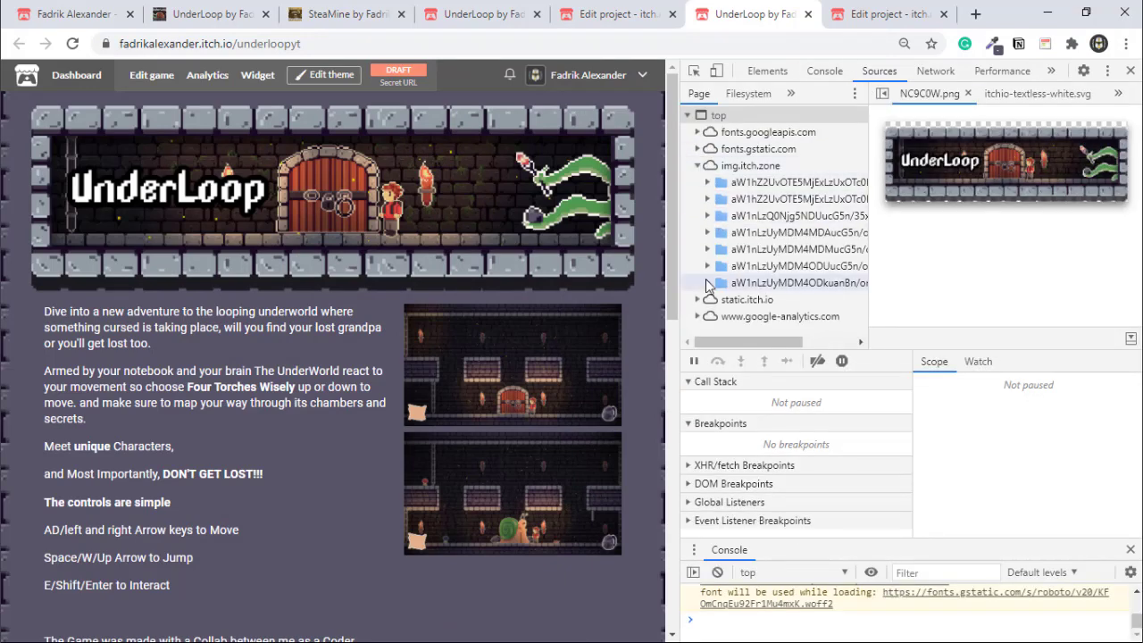
left_click(707, 282)
left_click(754, 299)
left_click(707, 265)
left_click(773, 283)
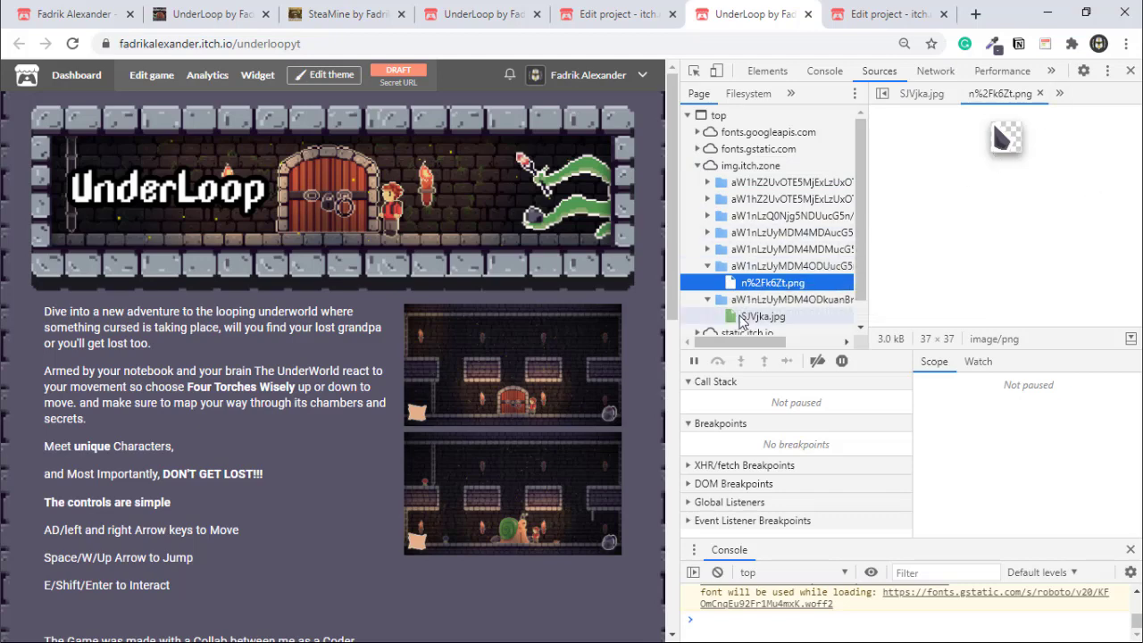
left_click(763, 316)
left_click(794, 284)
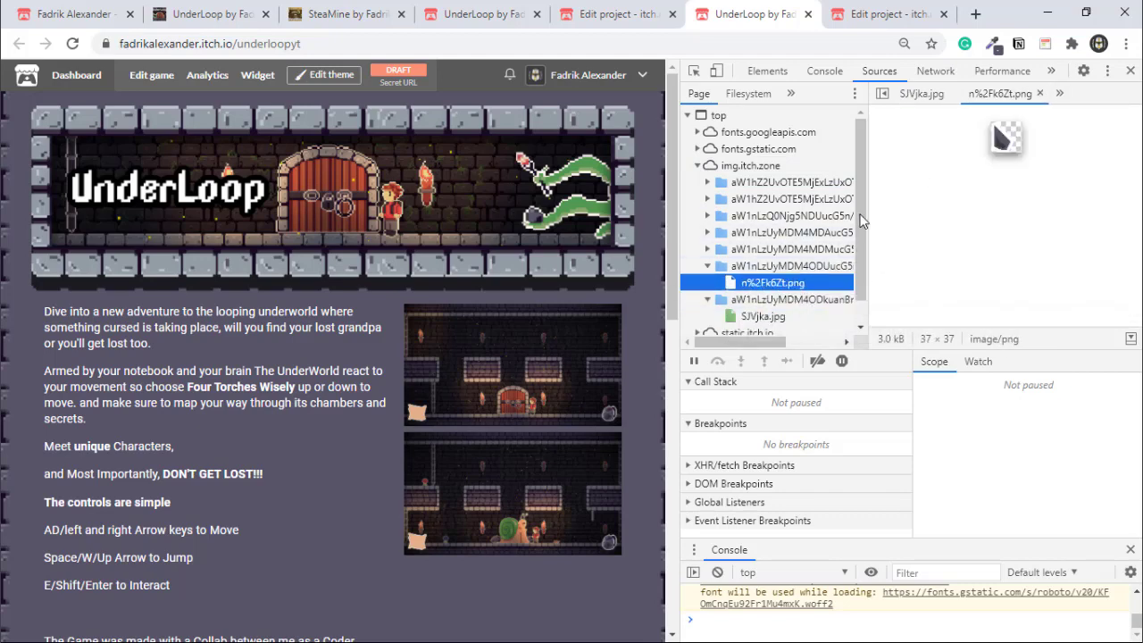
- Copy the n%2Fk6Zt.png cursor image address and paste it into the Custom CSS cursor rule
right_click(1002, 143)
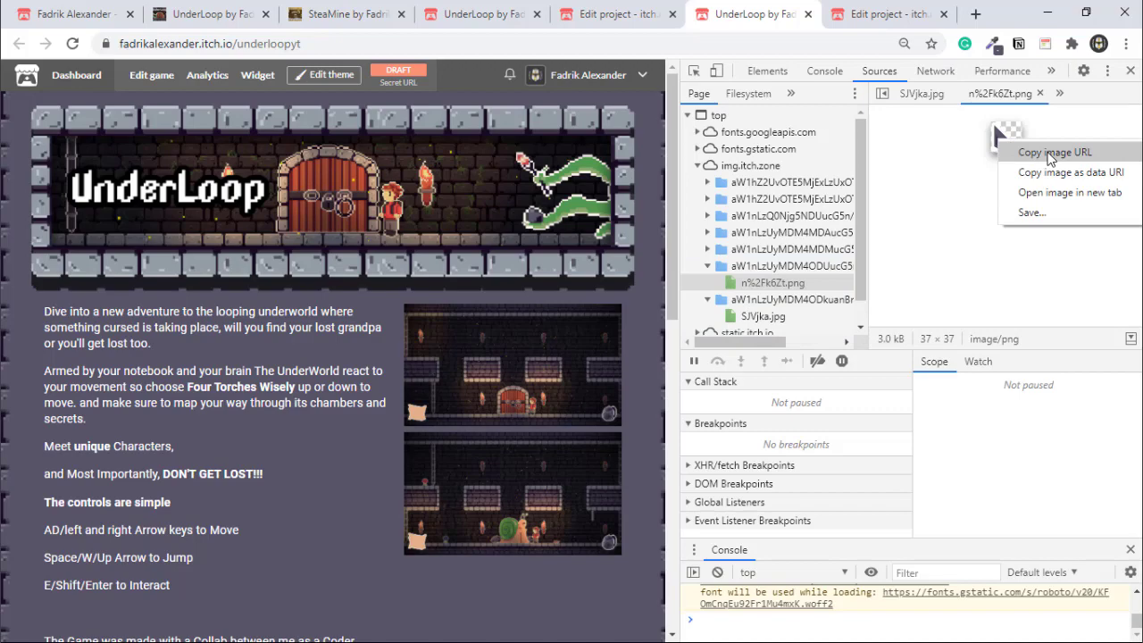
left_click(1050, 153)
left_click(331, 75)
scroll(95, 555, "down", 2)
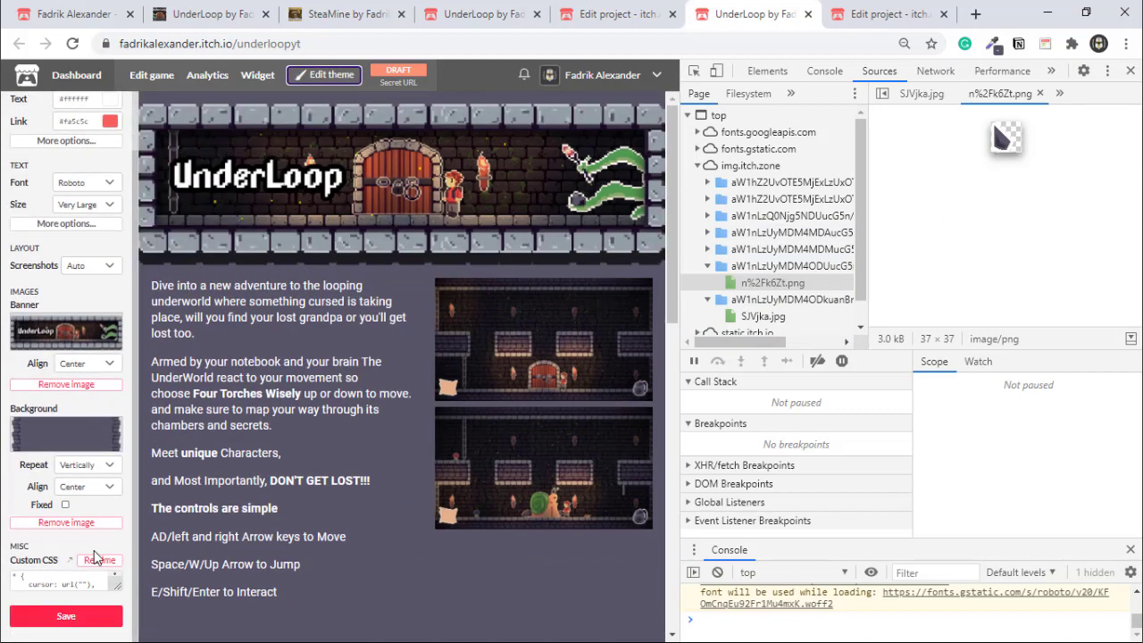
left_click(70, 560)
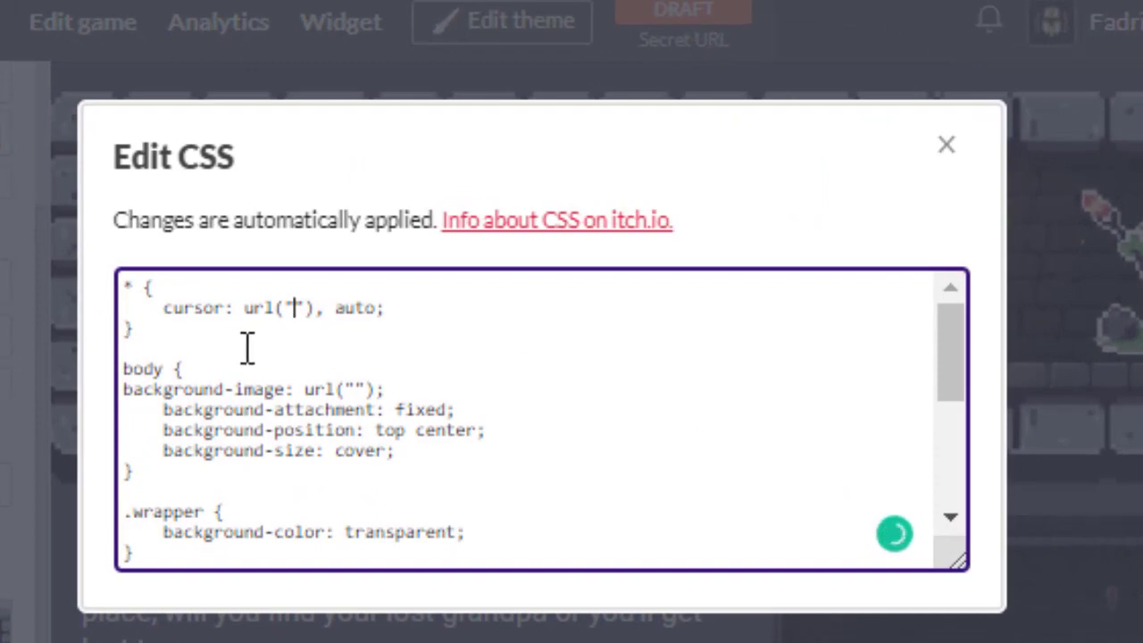
key("ctrl+v")
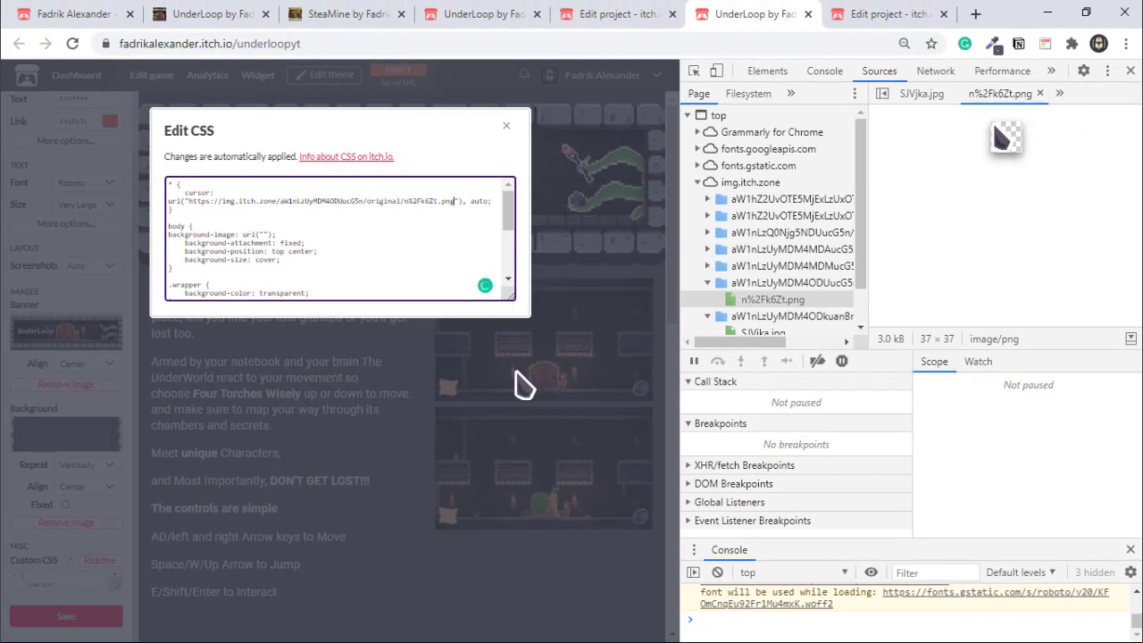
- Paste the SJVjka.jpg image address into the body background url, then close the CSS editor and developer tools
left_click(763, 331)
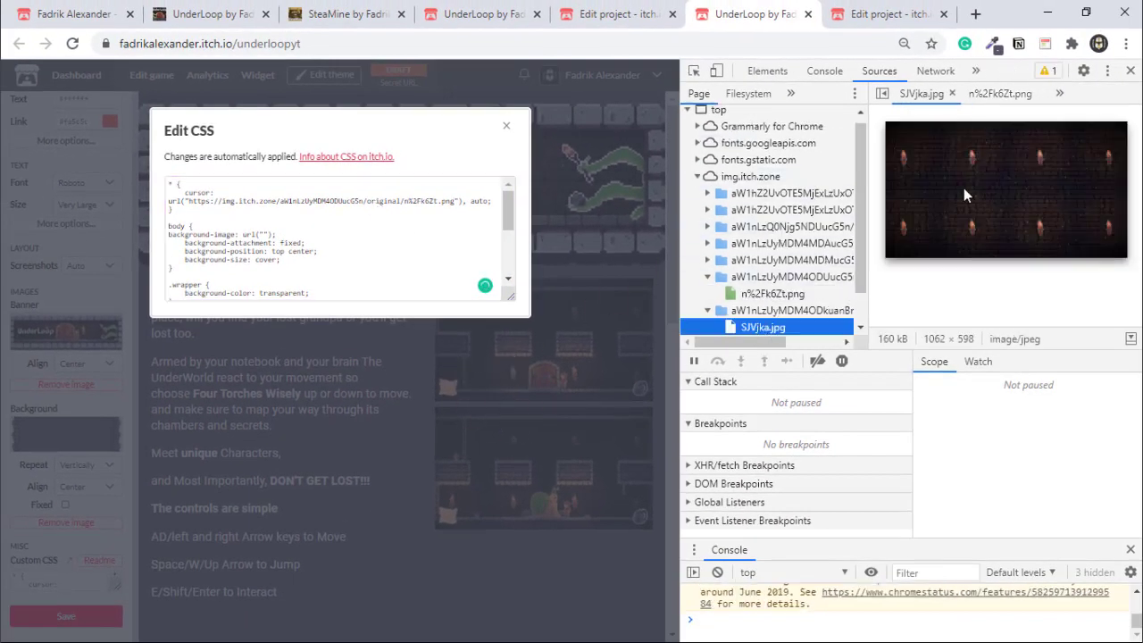
right_click(963, 187)
left_click(977, 197)
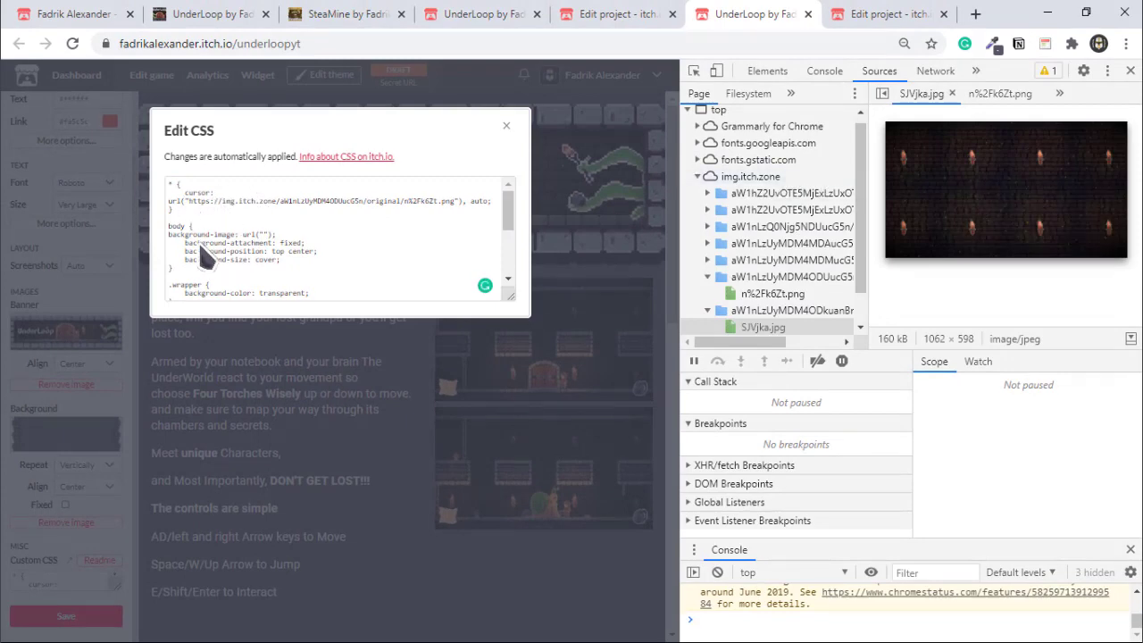
left_click(201, 216)
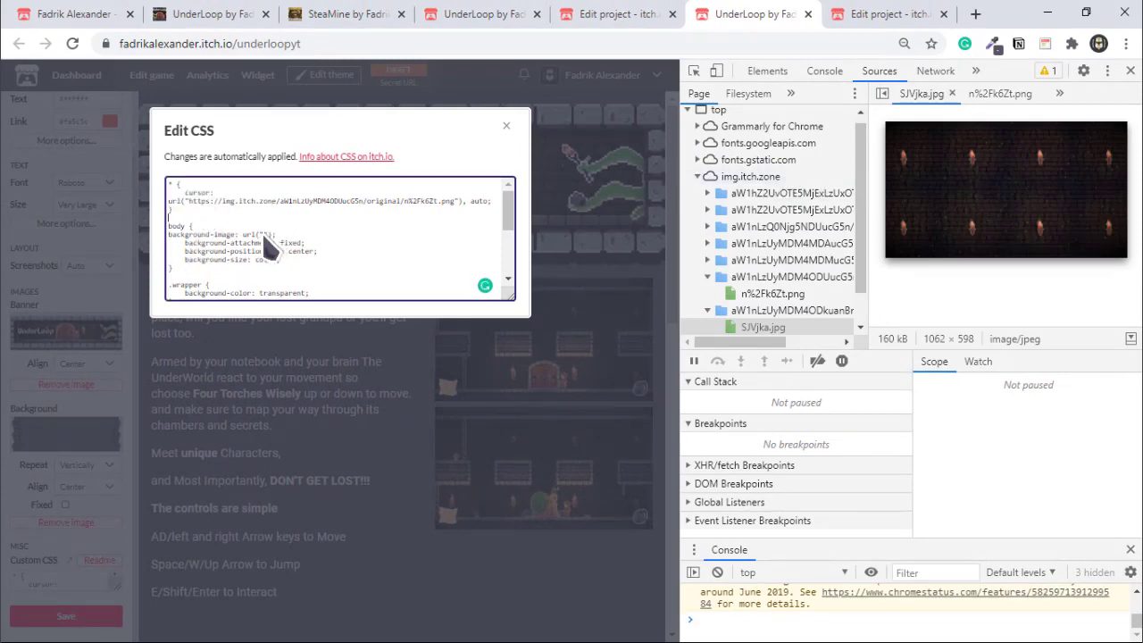
key("ctrl+v")
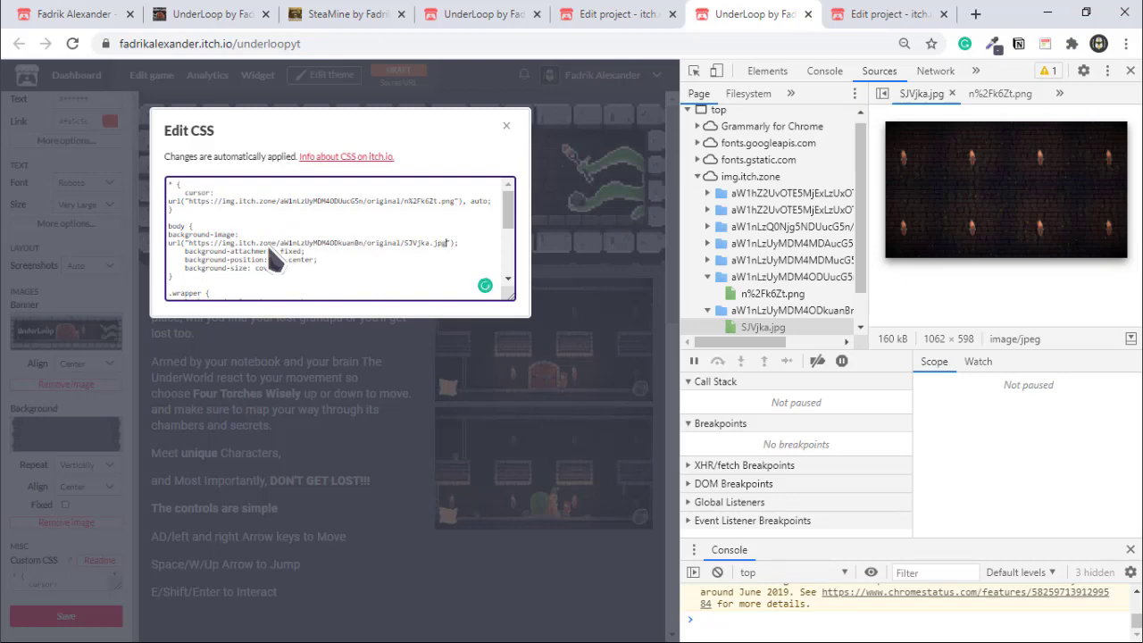
left_click(326, 397)
left_click(1131, 71)
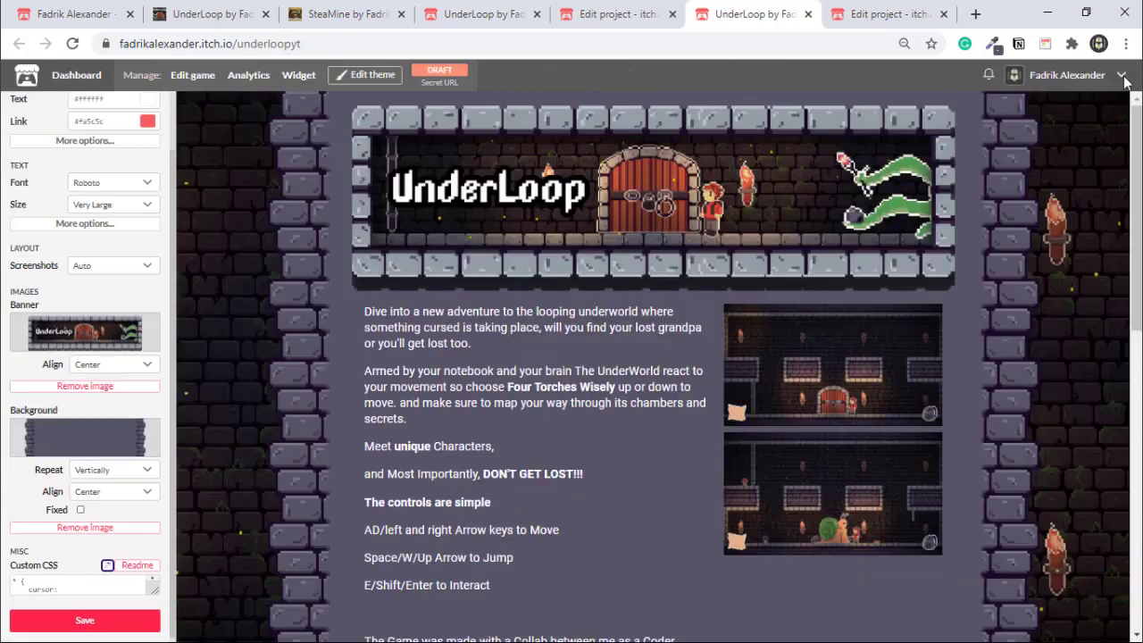
- Save the UnderLoop page's theme changes
left_click(109, 620)
scroll(523, 268, "down", 4)
scroll(345, 250, "up", 4)
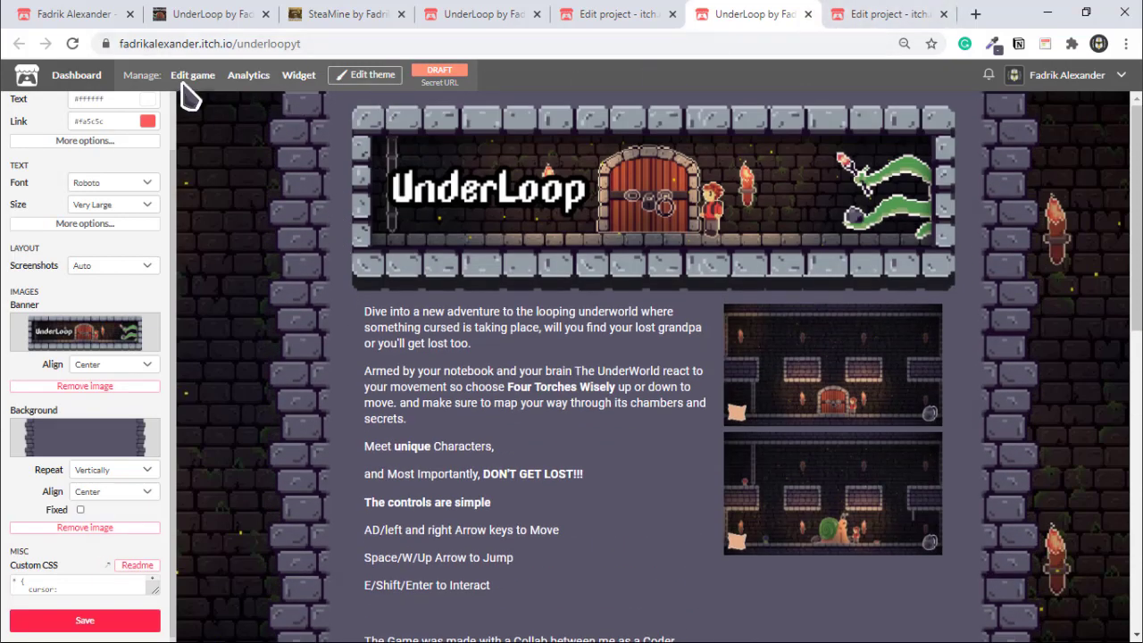
- Delete the empty image and the torch image from the game description, then view the public page
left_click(883, 15)
scroll(384, 342, "up", 3)
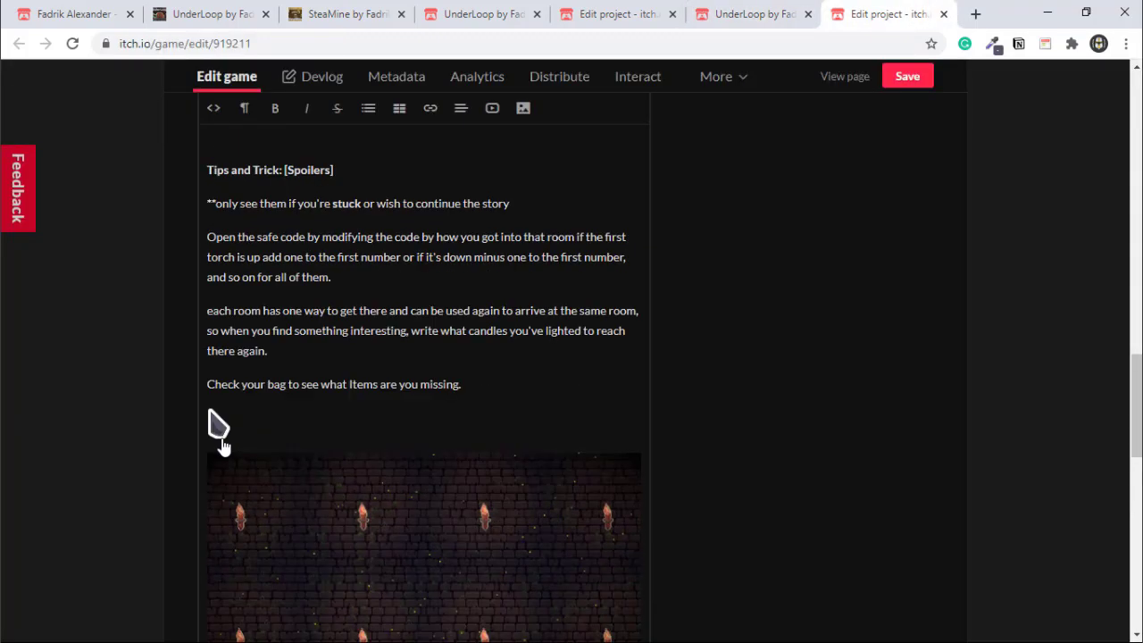
left_click(210, 413)
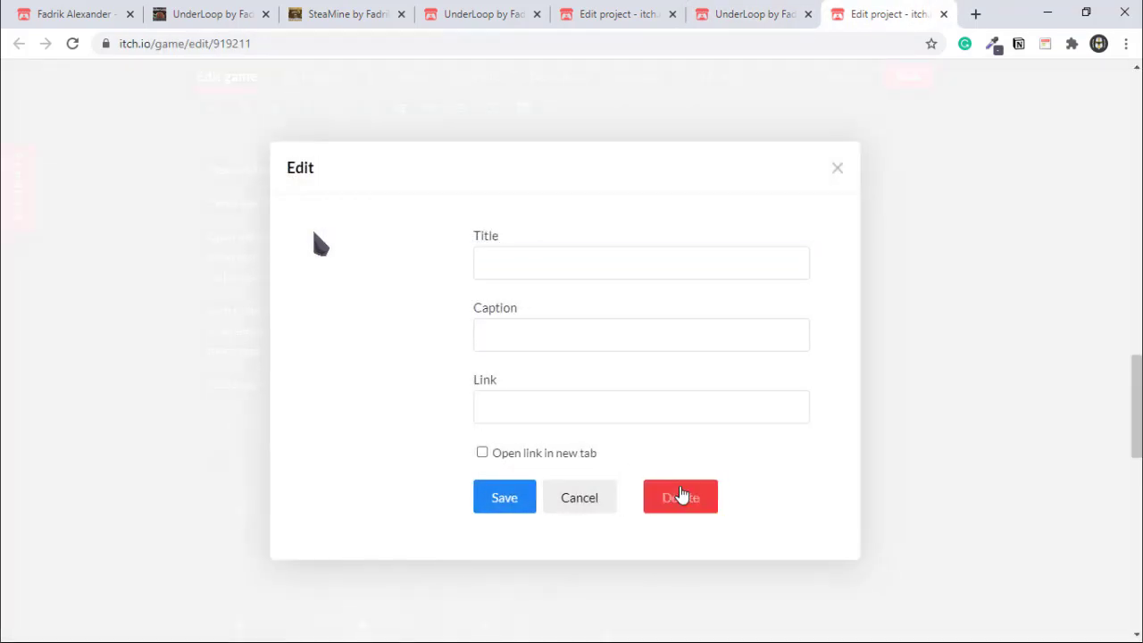
left_click(683, 494)
left_click(575, 476)
left_click(684, 494)
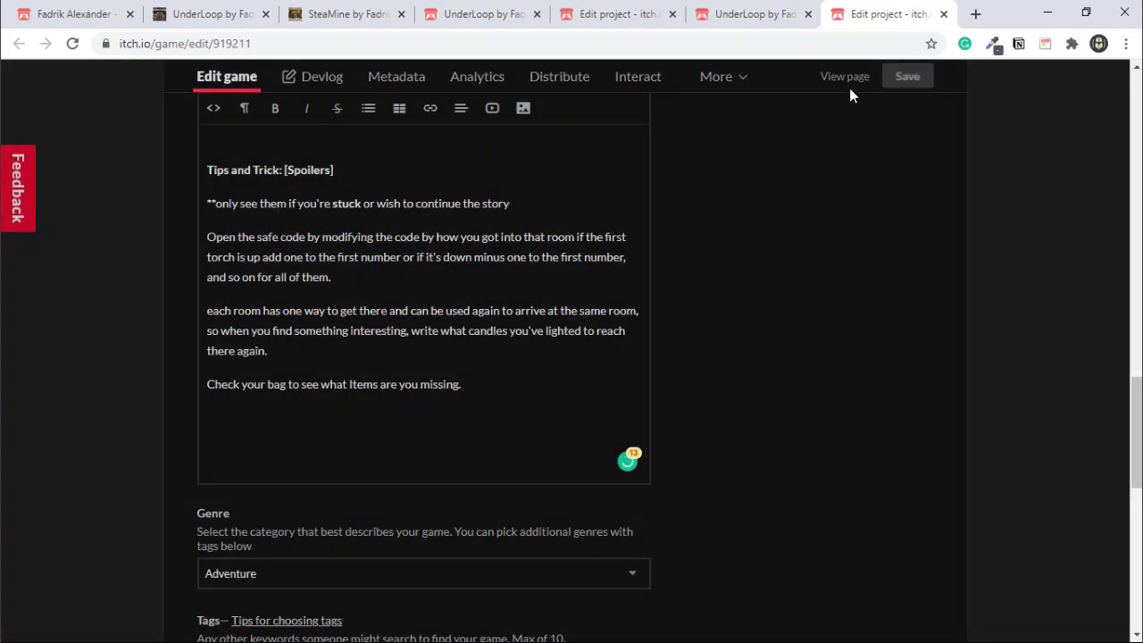
left_click(834, 76)
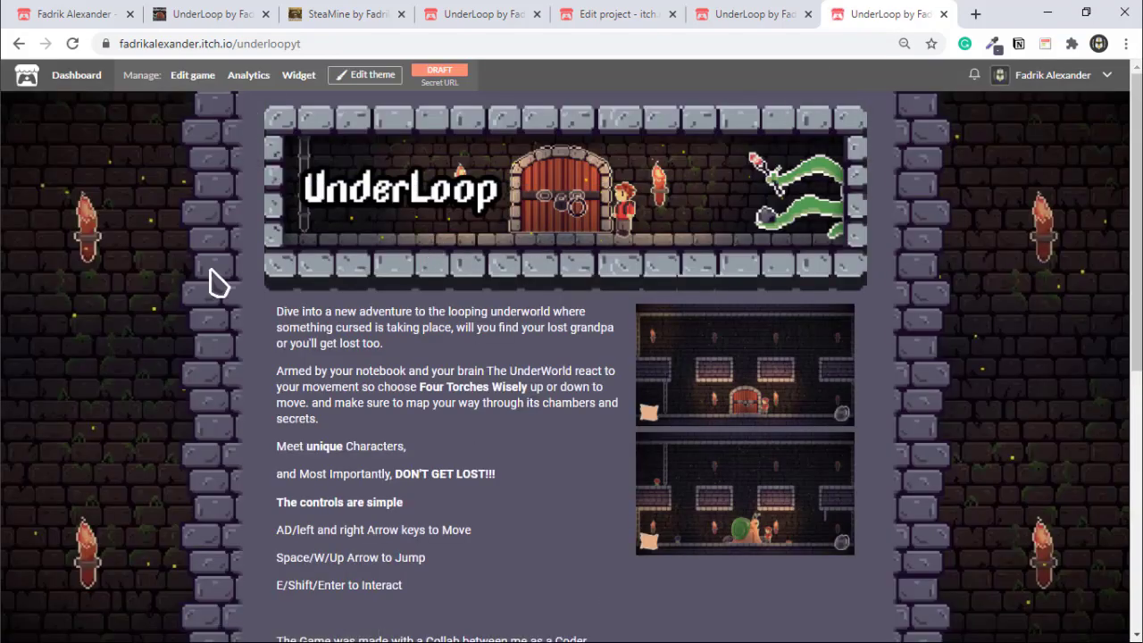
- Reset the browser zoom to 100% and scroll through the stone-framed UnderLoop page over the brick background
left_click(904, 43)
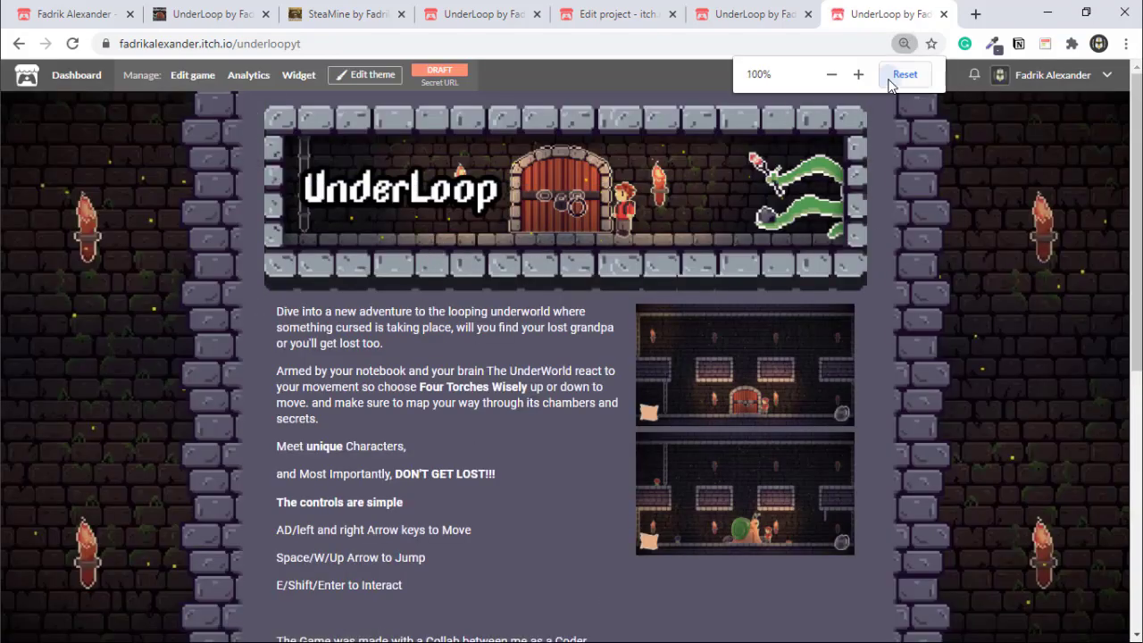
left_click(903, 74)
scroll(20, 391, "down", 2)
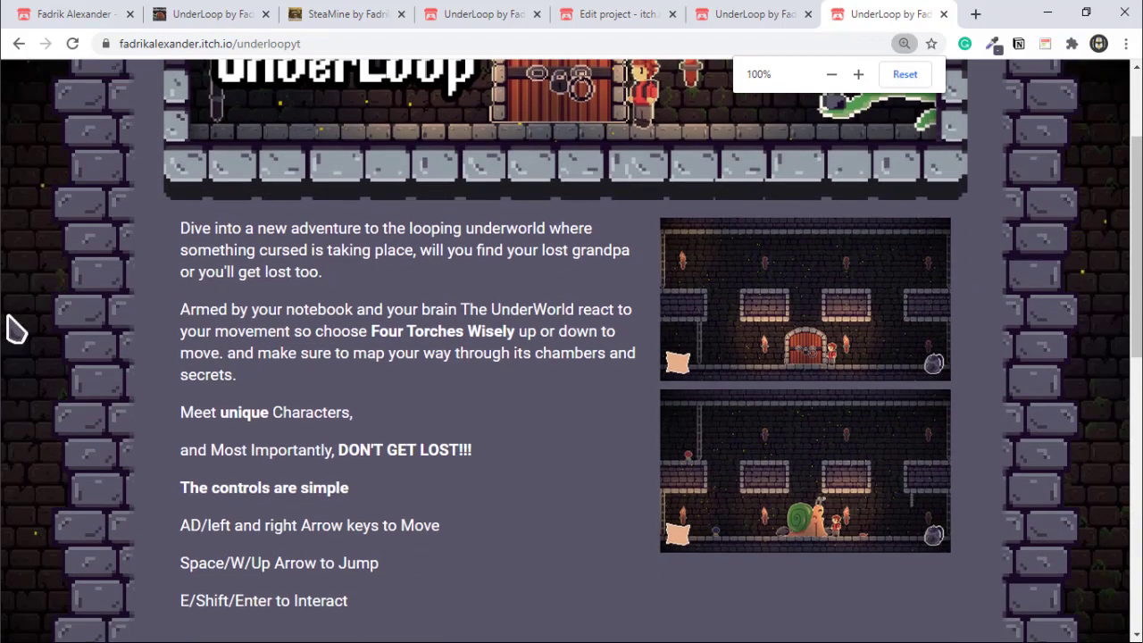
scroll(1115, 215, "down", 5)
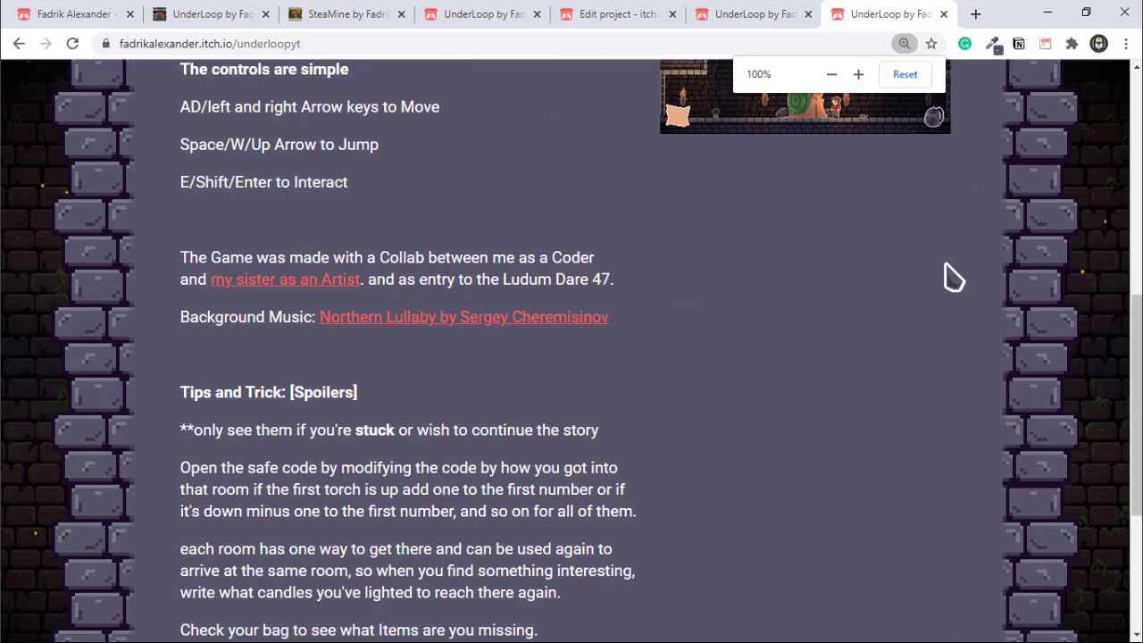
scroll(669, 263, "up", 10)
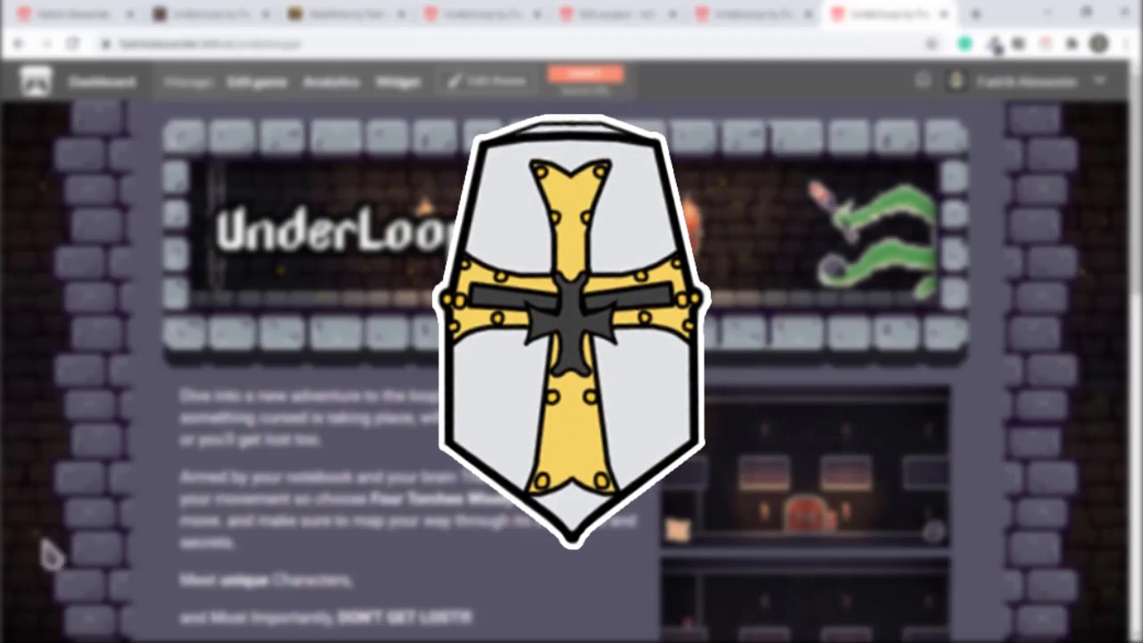
scroll(276, 480, "down", 6)
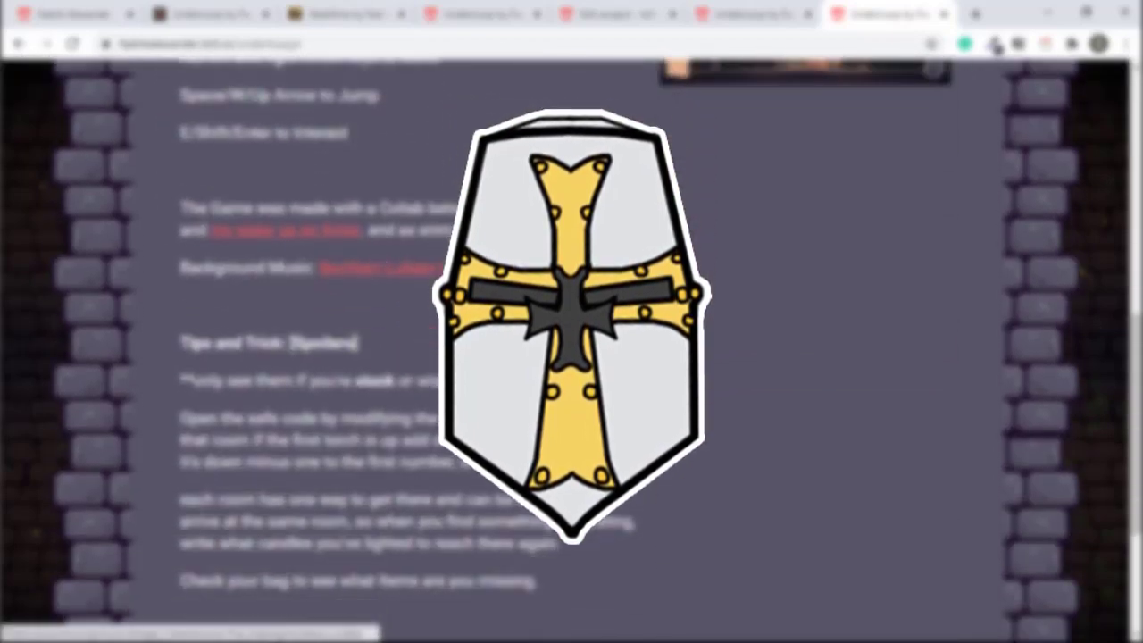
scroll(365, 294, "down", 2)
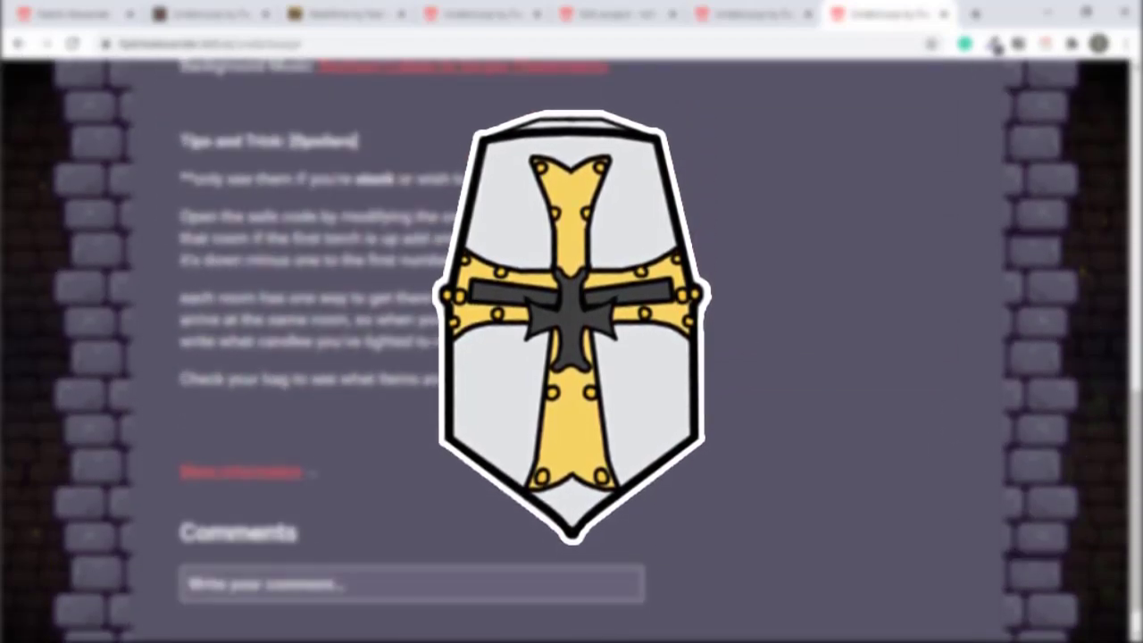
scroll(255, 366, "up", 6)
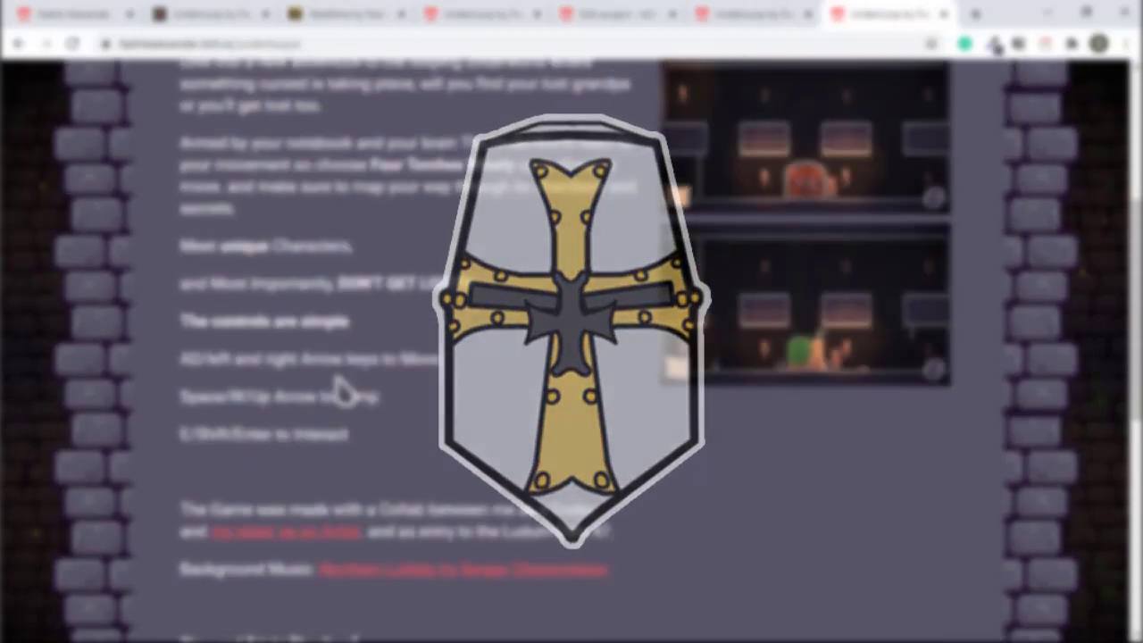
scroll(341, 388, "up", 4)
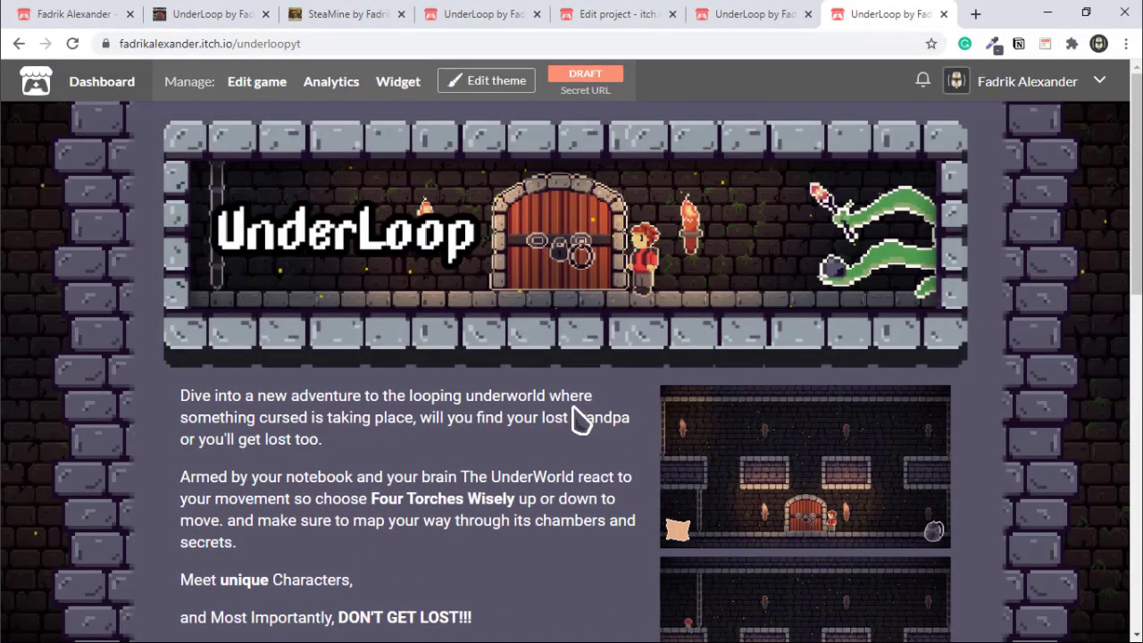
scroll(482, 407, "down", 2)
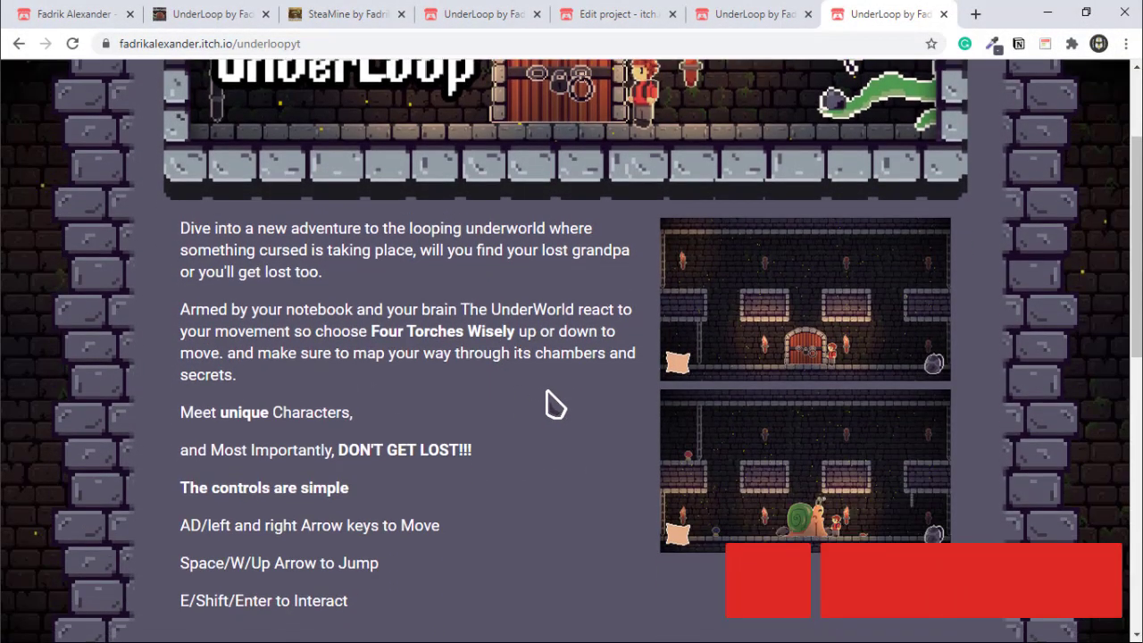
scroll(545, 403, "up", 1)
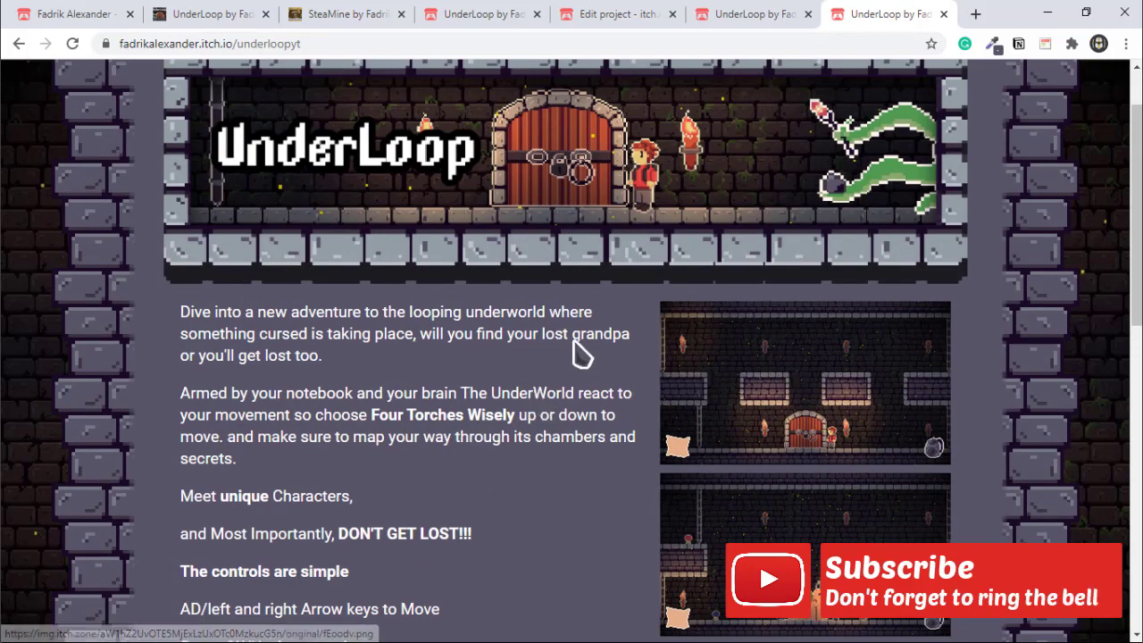
left_click(994, 44)
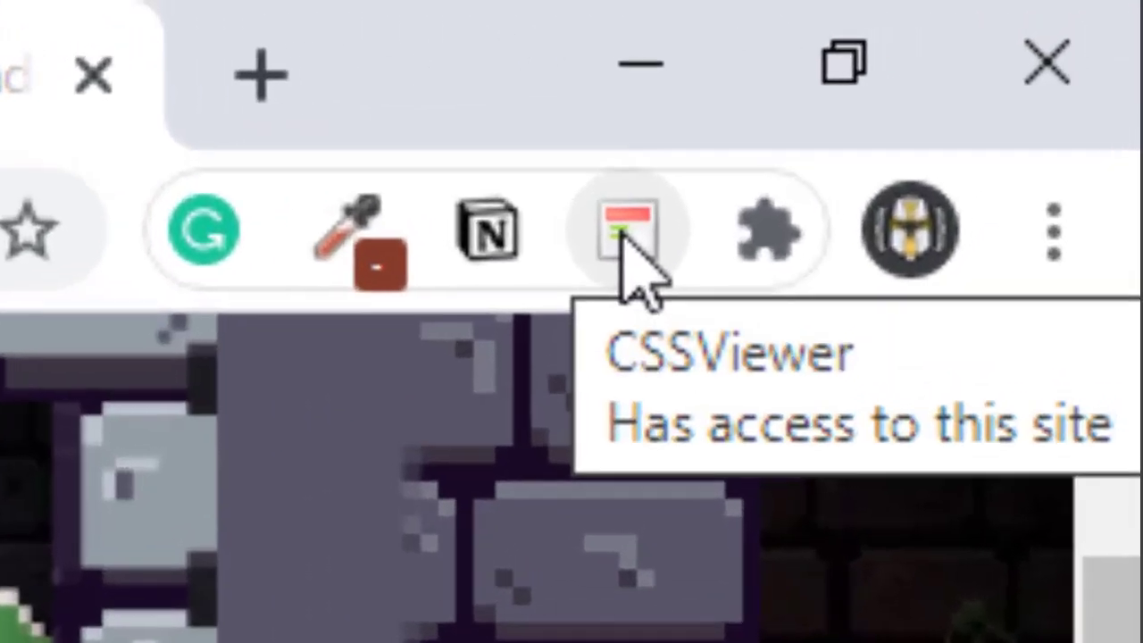
left_click(1043, 44)
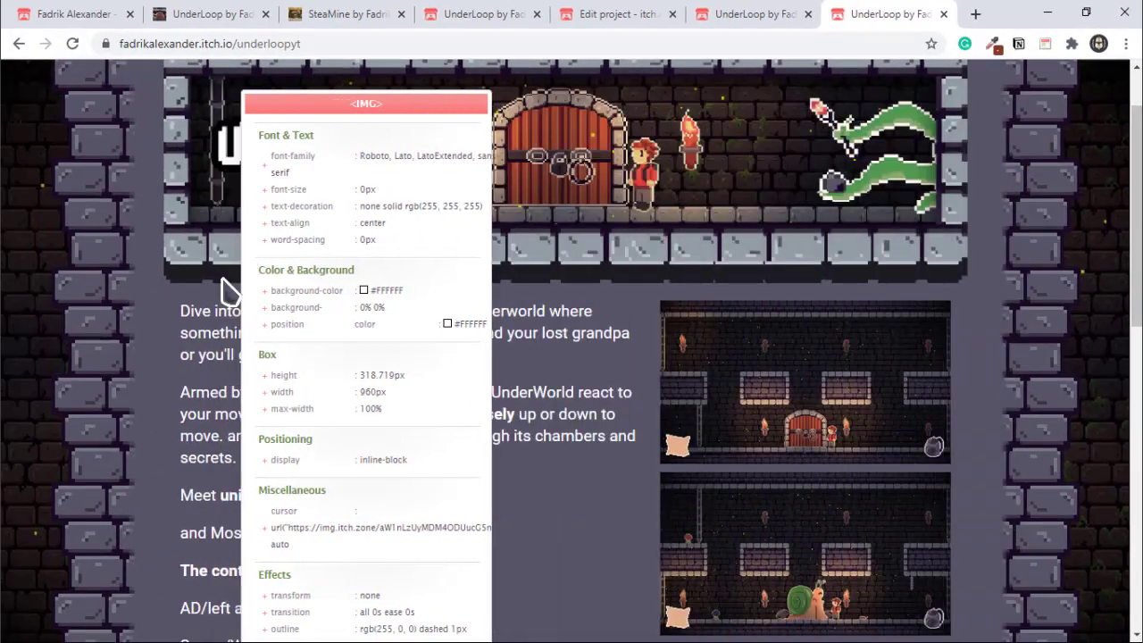
scroll(755, 427, "down", 3)
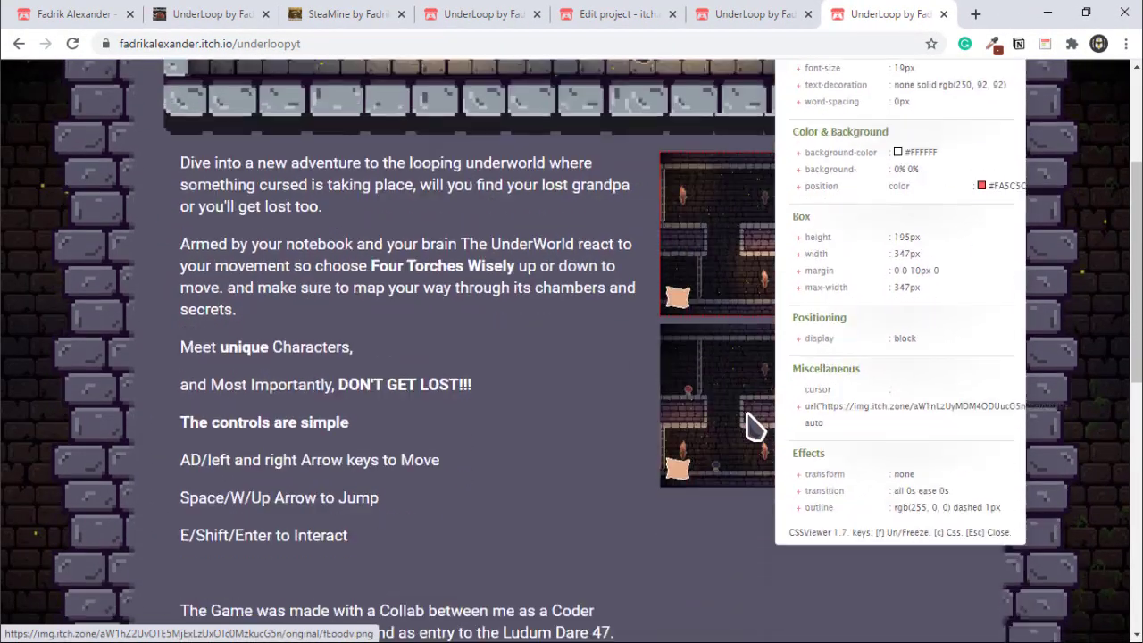
scroll(741, 393, "up", 3)
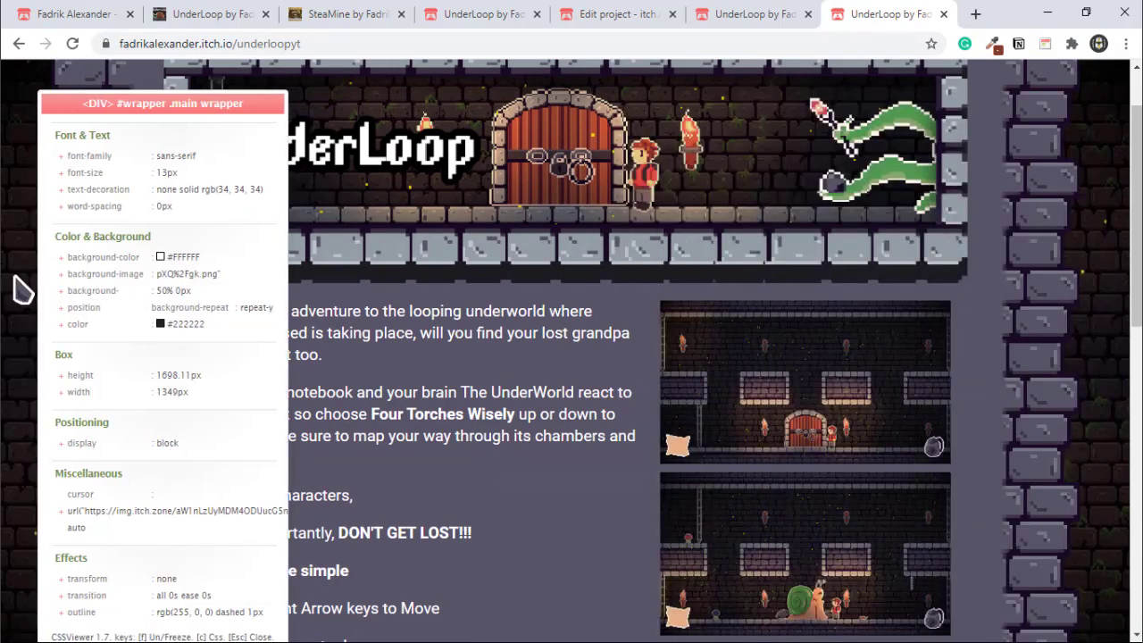
scroll(348, 179, "up", 2)
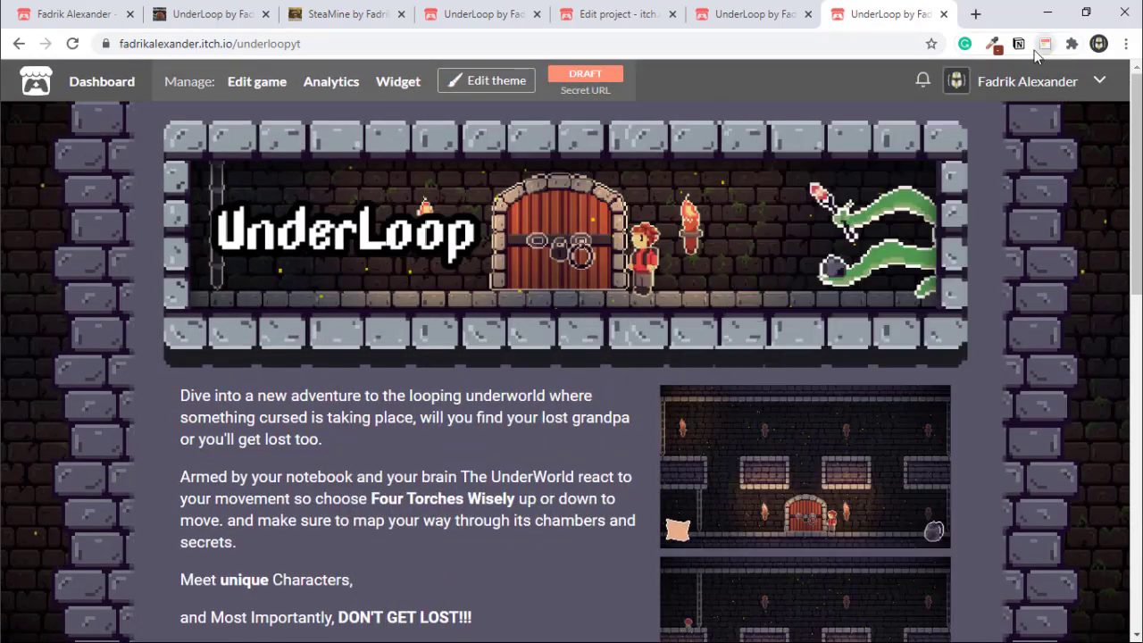
- Open the custom CSS in the larger editor and inspect the .iframe_placeholder selector line
left_click(482, 81)
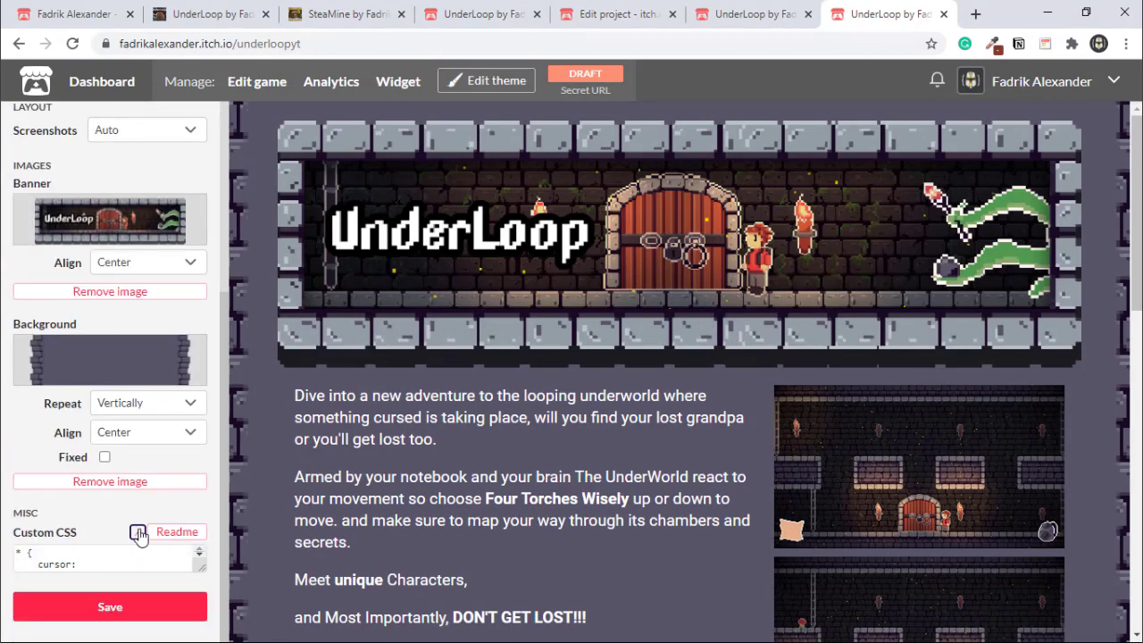
left_click(138, 533)
scroll(384, 294, "down", 5)
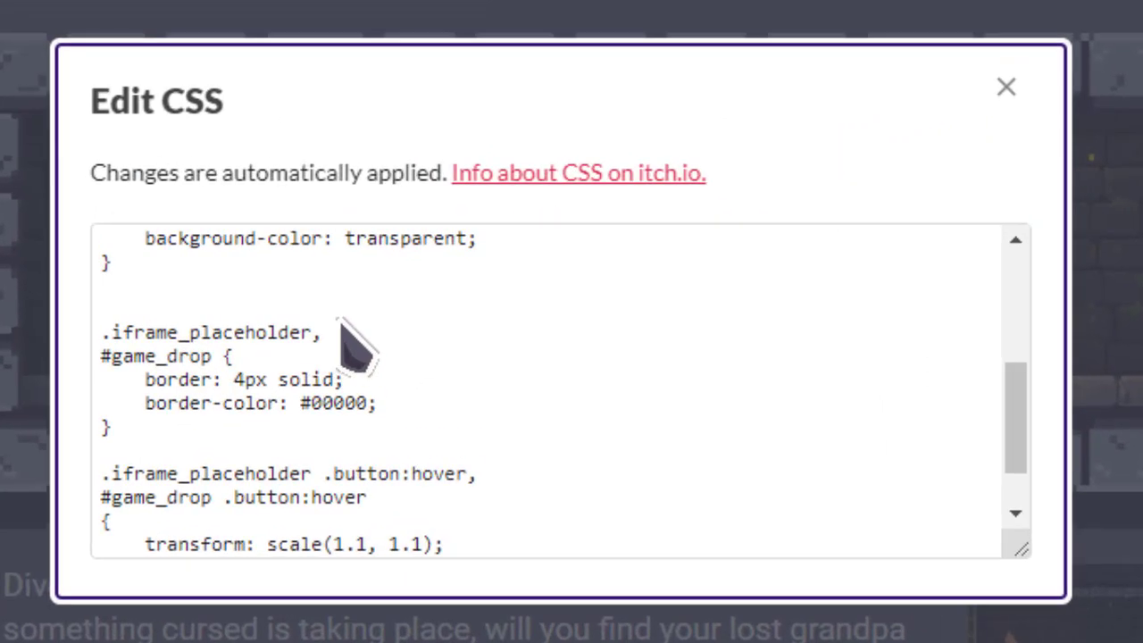
left_click(89, 312)
triple_click(125, 332)
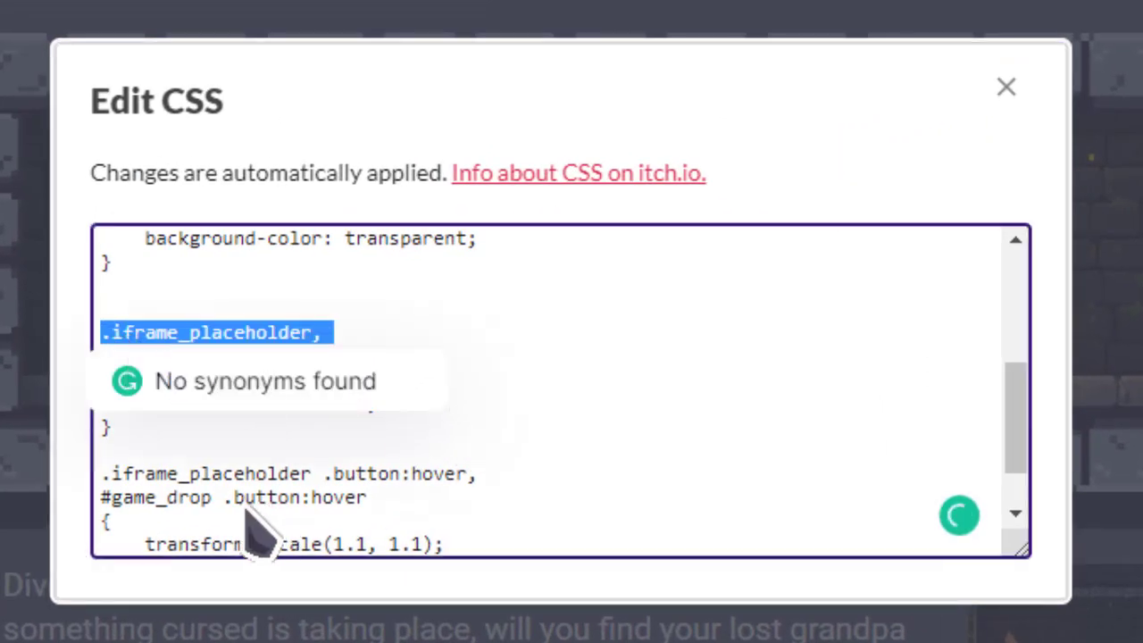
left_click(258, 477)
- Check the body background and * cursor rules, then close the CSS editor
scroll(331, 492, "up", 10)
double_click(161, 385)
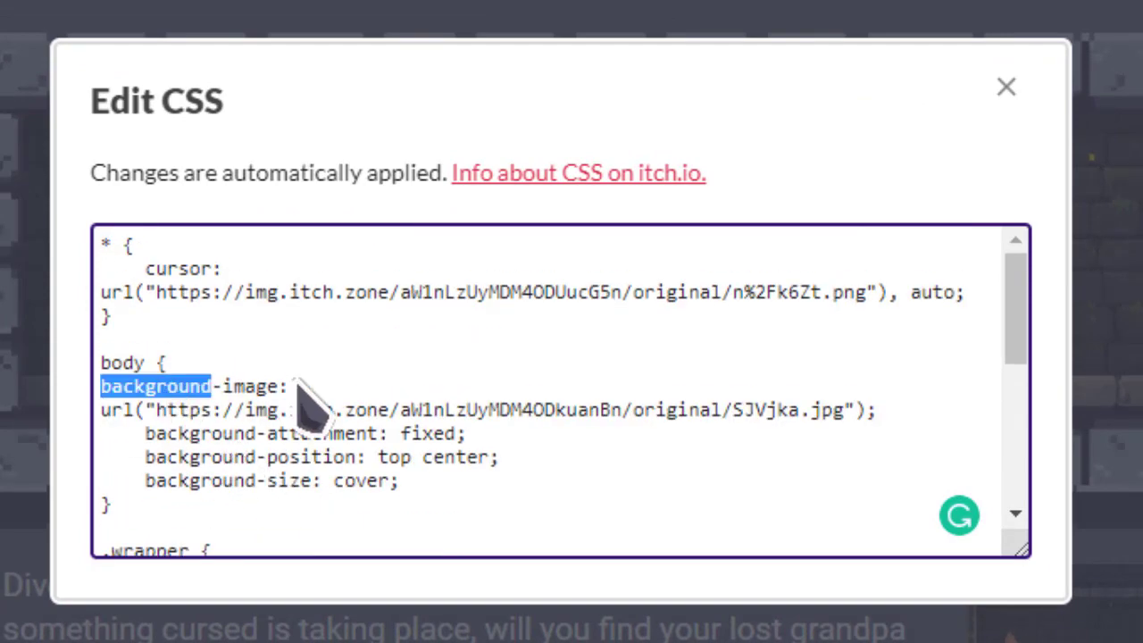
left_click(305, 393)
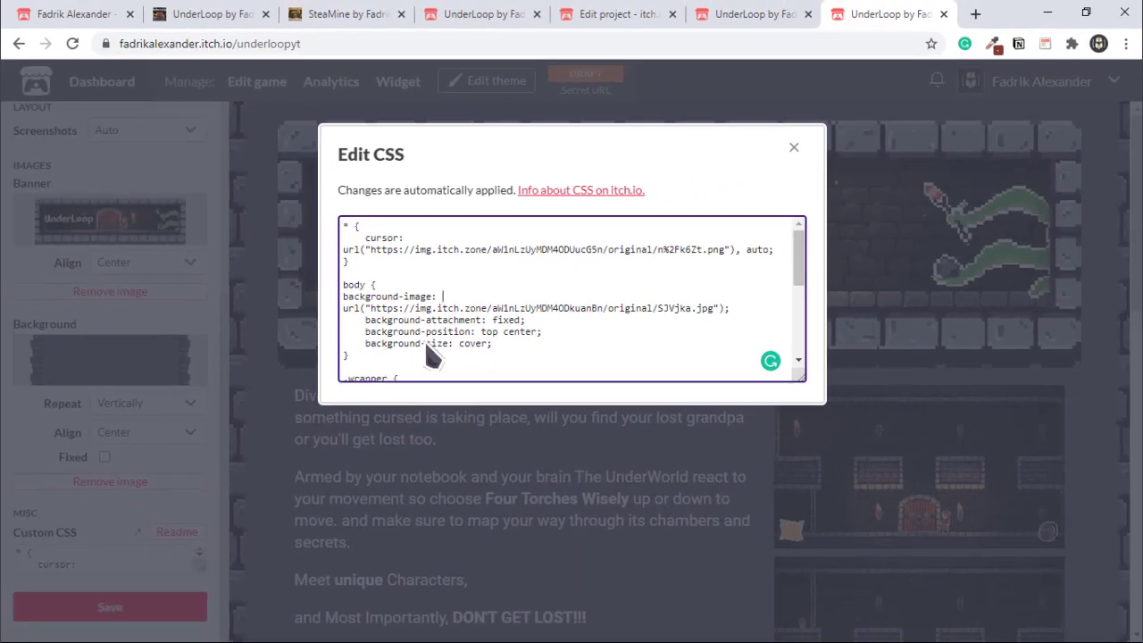
scroll(441, 335, "down", 10)
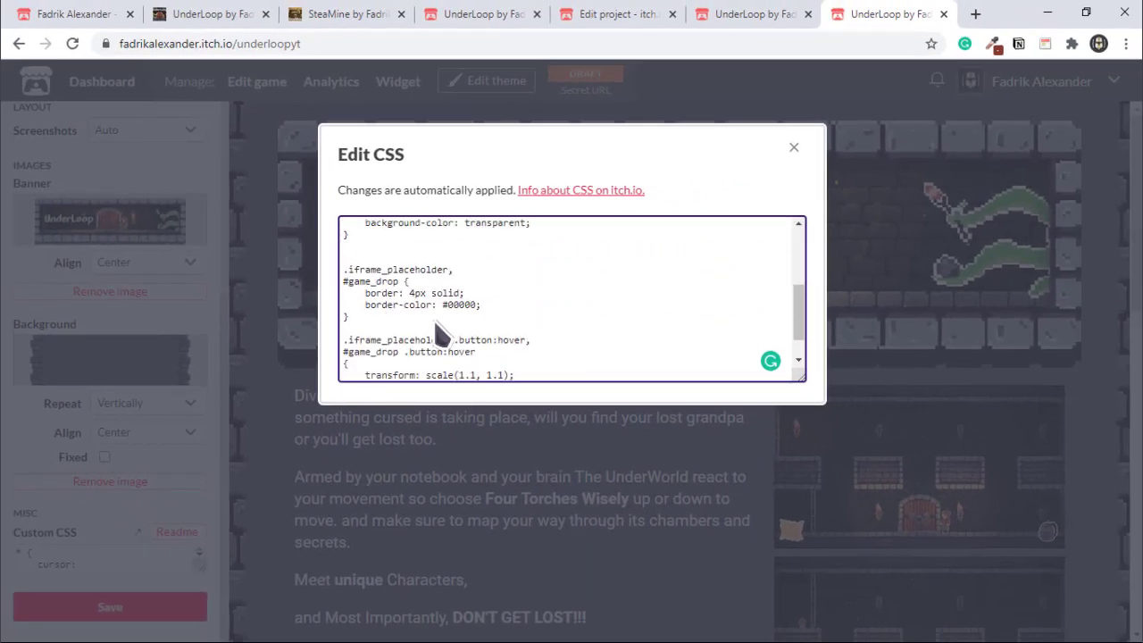
scroll(551, 331, "down", 1)
scroll(554, 333, "up", 4)
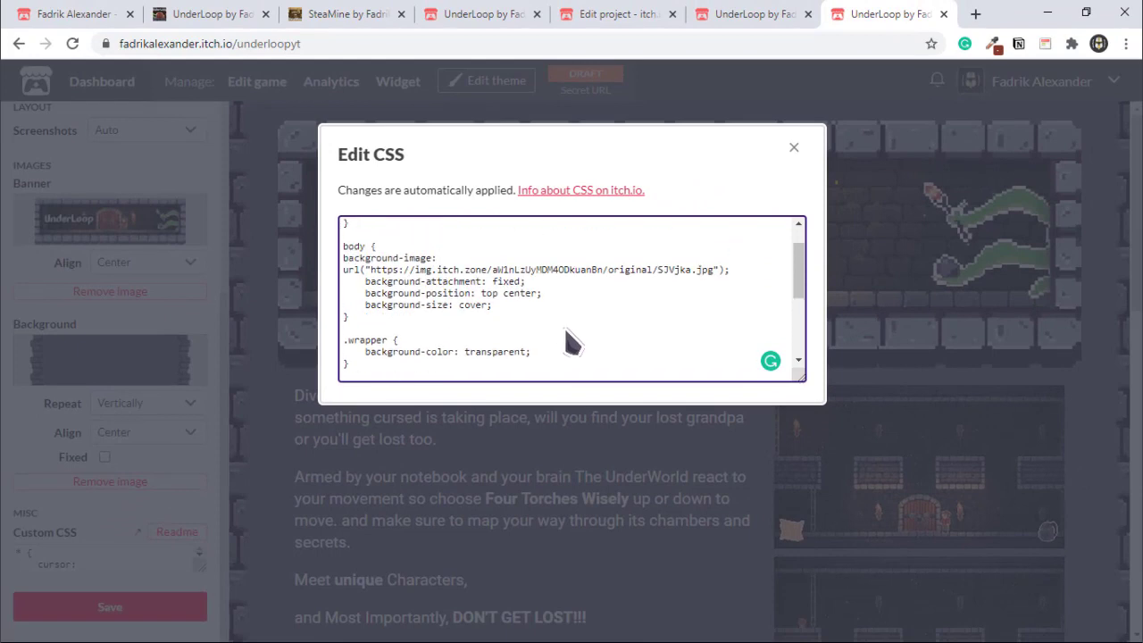
scroll(571, 344, "up", 1)
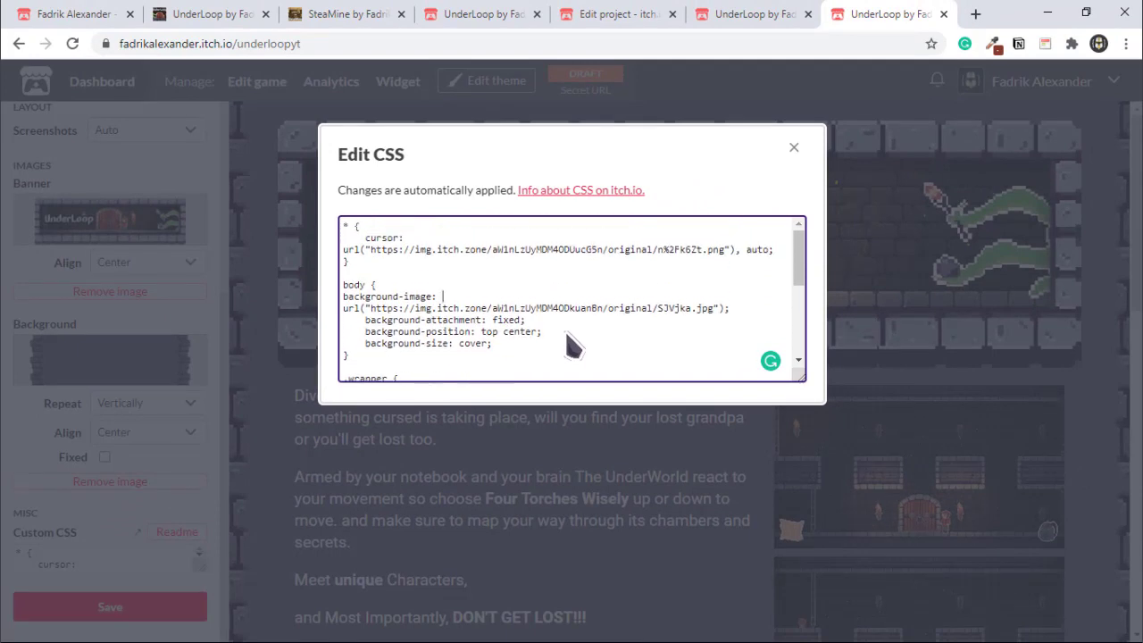
left_click(793, 148)
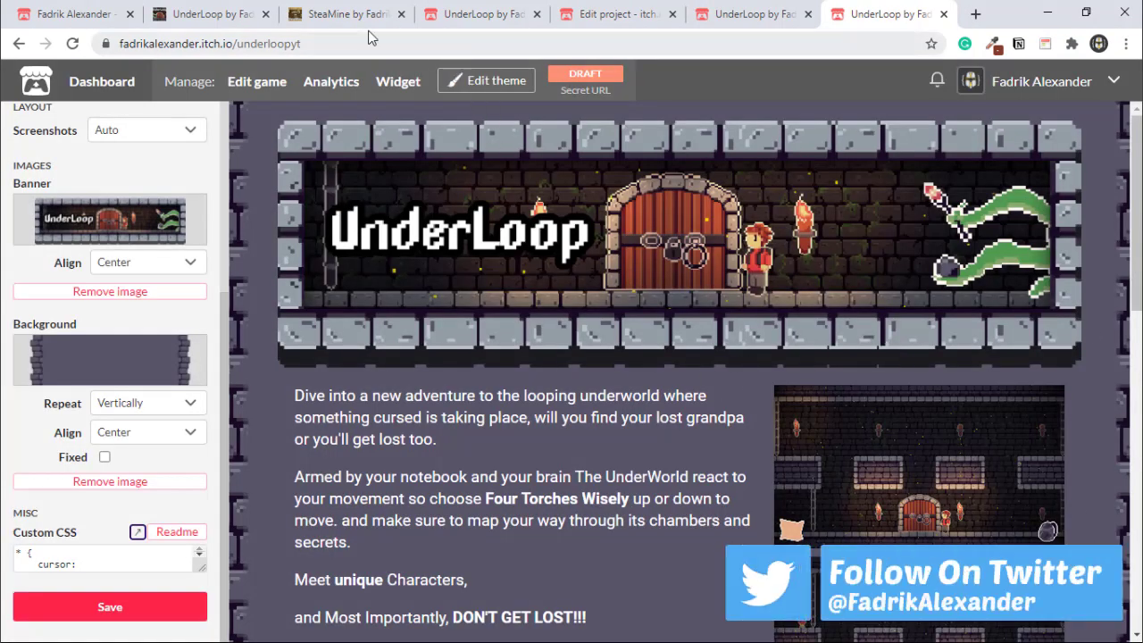
- On the published UnderLoop tab, close DevTools, enter theme editing and zoom out
left_click(215, 16)
left_click(1130, 70)
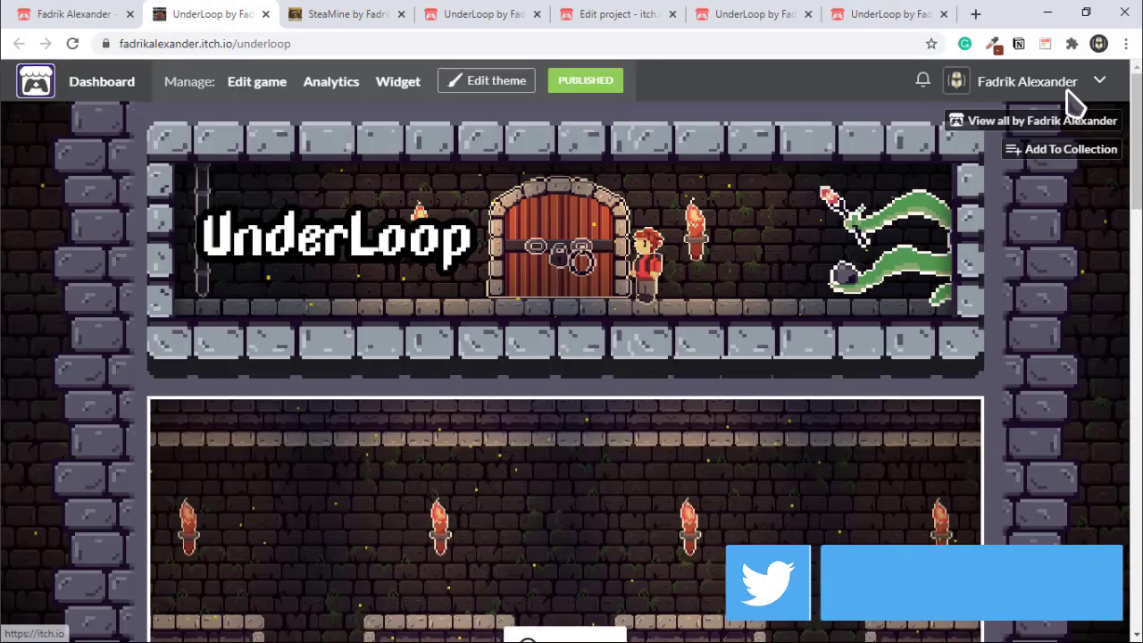
left_click(468, 82)
scroll(720, 306, "down", 10)
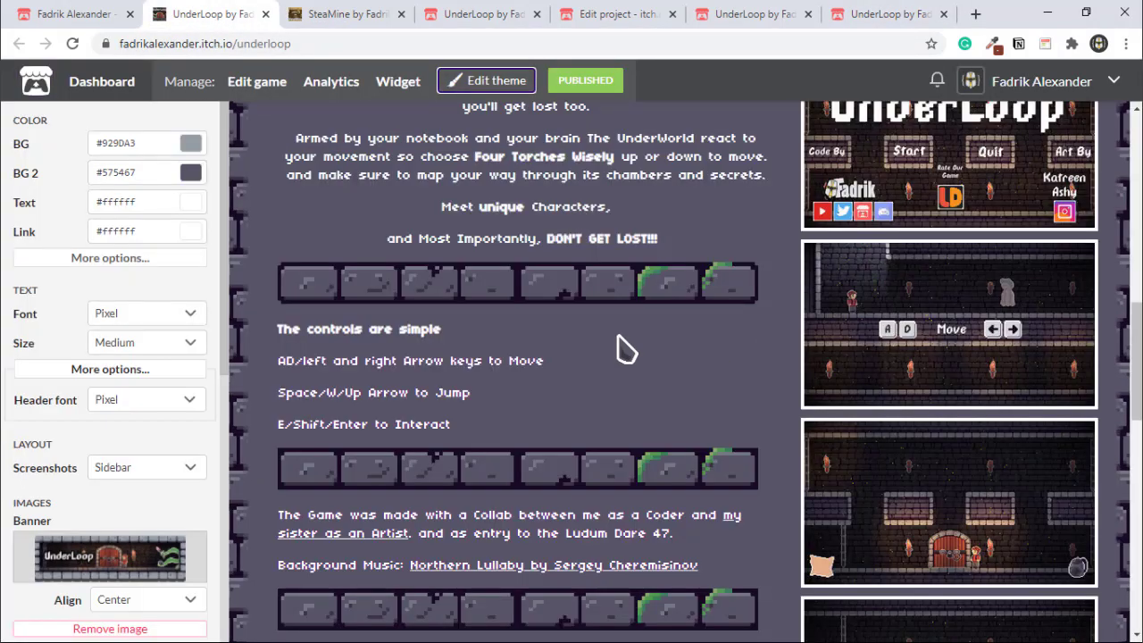
key("ctrl+minus")
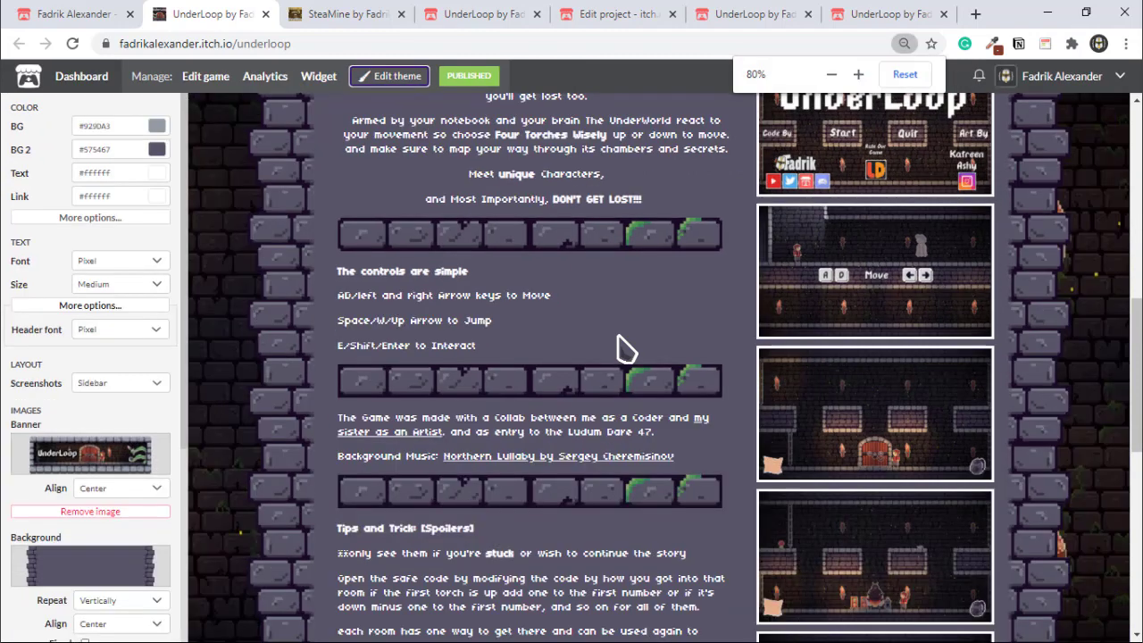
scroll(620, 345, "up", 10)
scroll(125, 607, "down", 3)
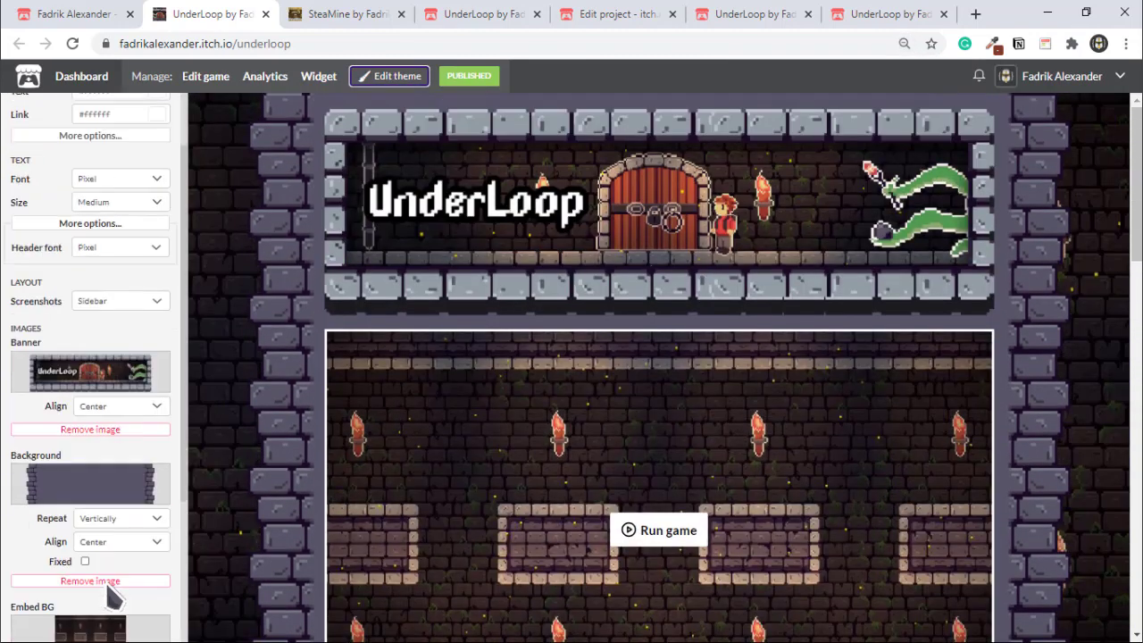
- Replace everything in the Custom CSS box with the pasted custom-cursor CSS
key("ctrl+a")
key("BackSpace")
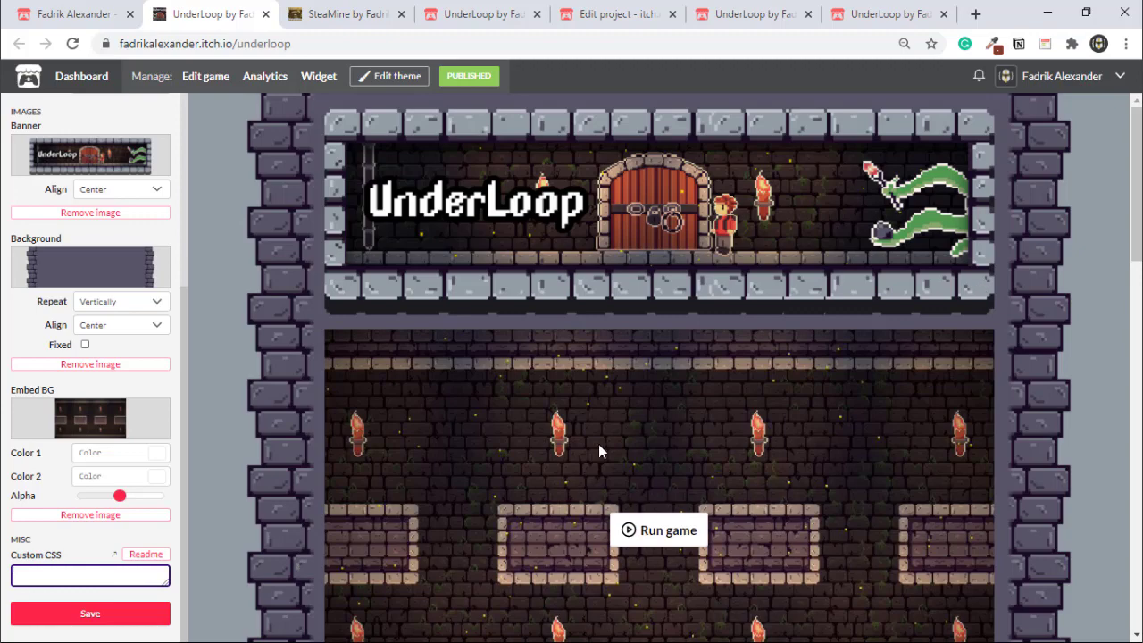
scroll(598, 444, "down", 3)
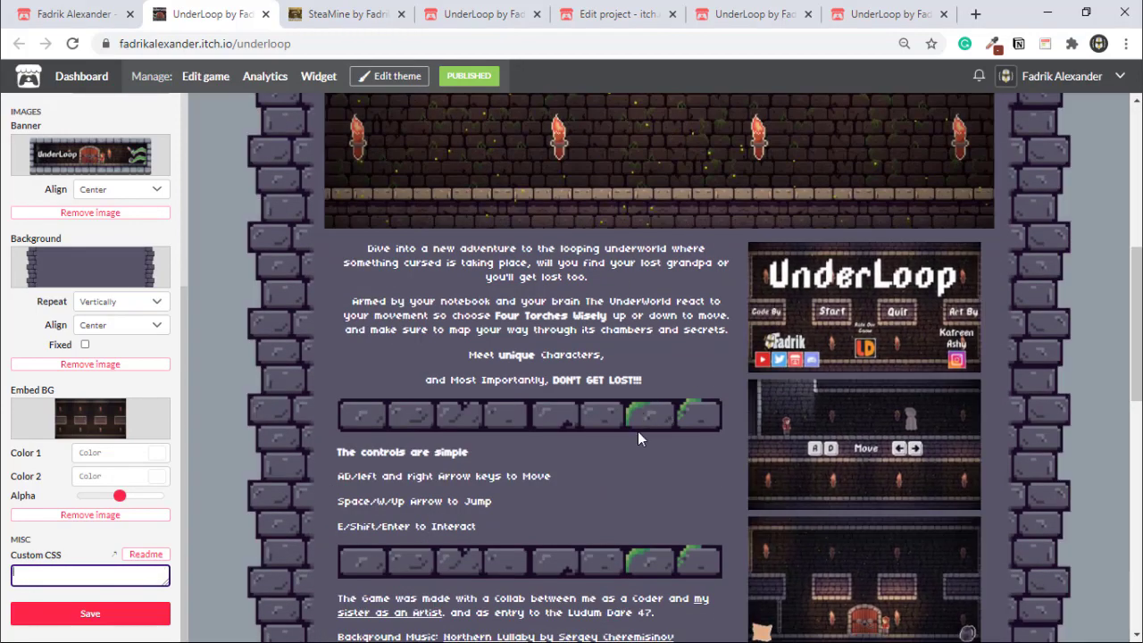
key("ctrl+v")
scroll(635, 432, "down", 3)
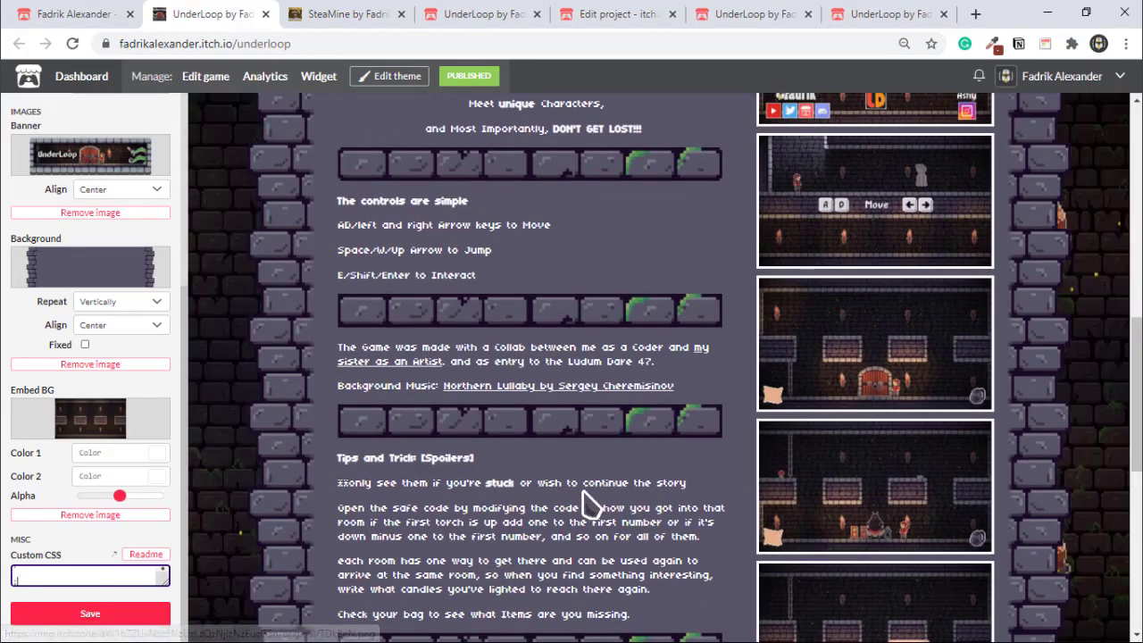
scroll(548, 510, "down", 5)
scroll(586, 510, "up", 6)
scroll(589, 509, "up", 3, "ctrl")
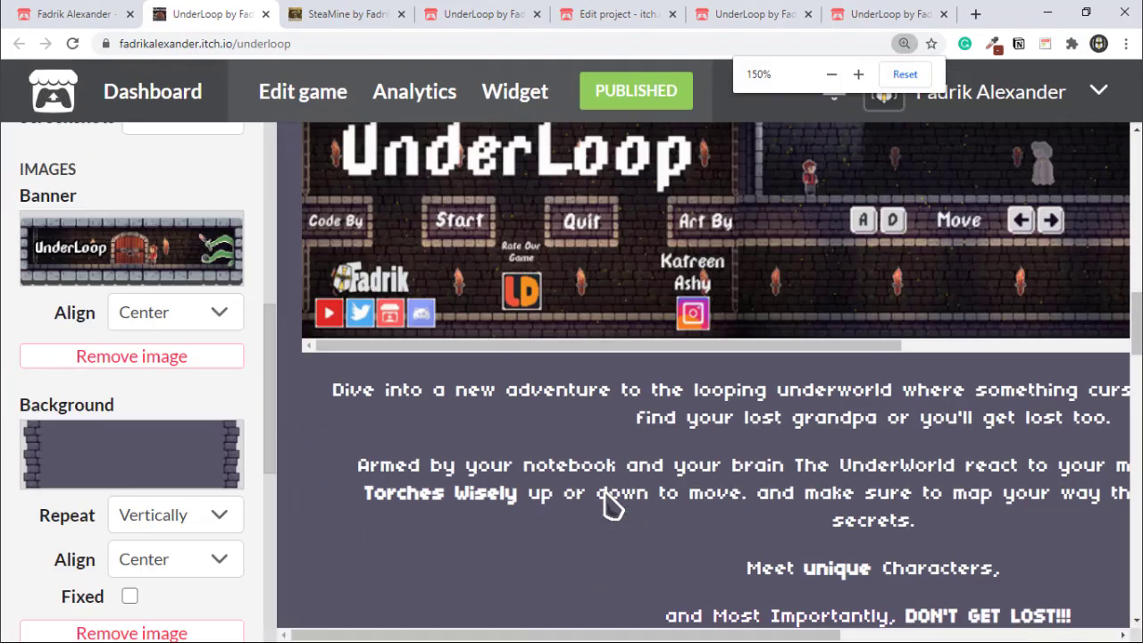
scroll(918, 98, "down", 3, "ctrl")
scroll(656, 450, "down", 3, "ctrl")
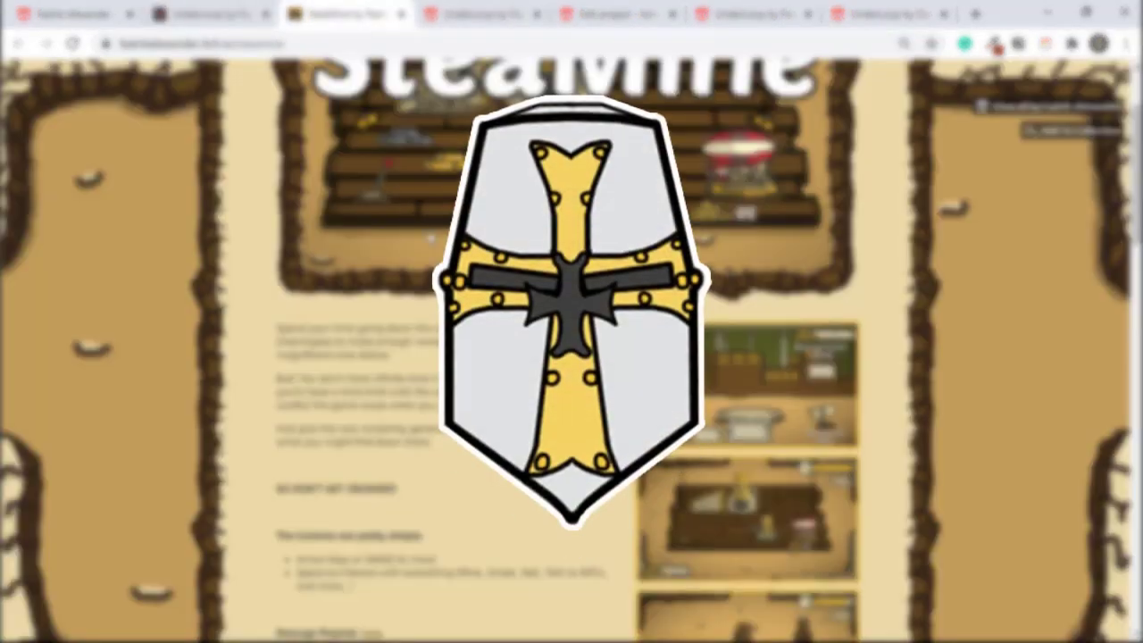
- Reset the page zoom to normal size with Ctrl+0
scroll(565, 349, "up", 3)
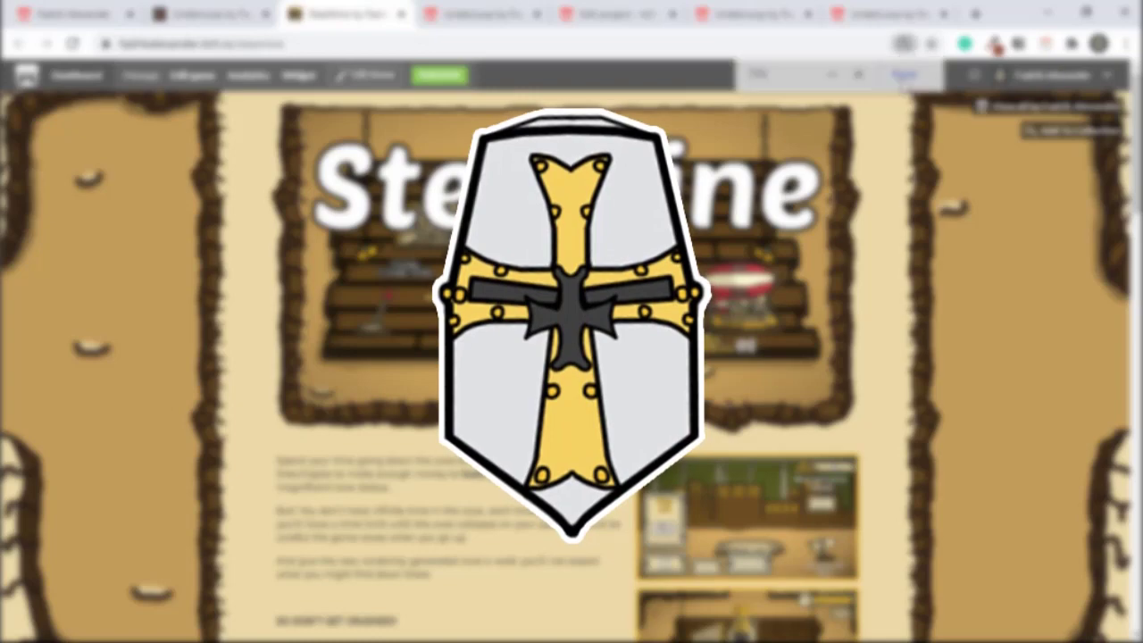
key("ctrl+0")
scroll(978, 234, "down", 5)
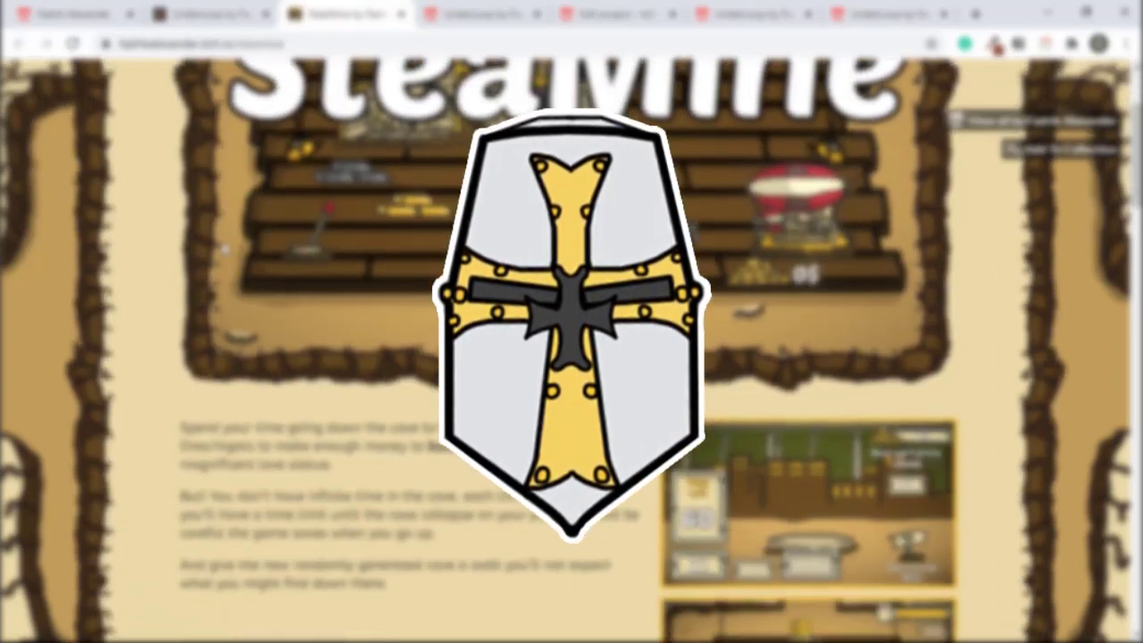
scroll(373, 259, "down", 7)
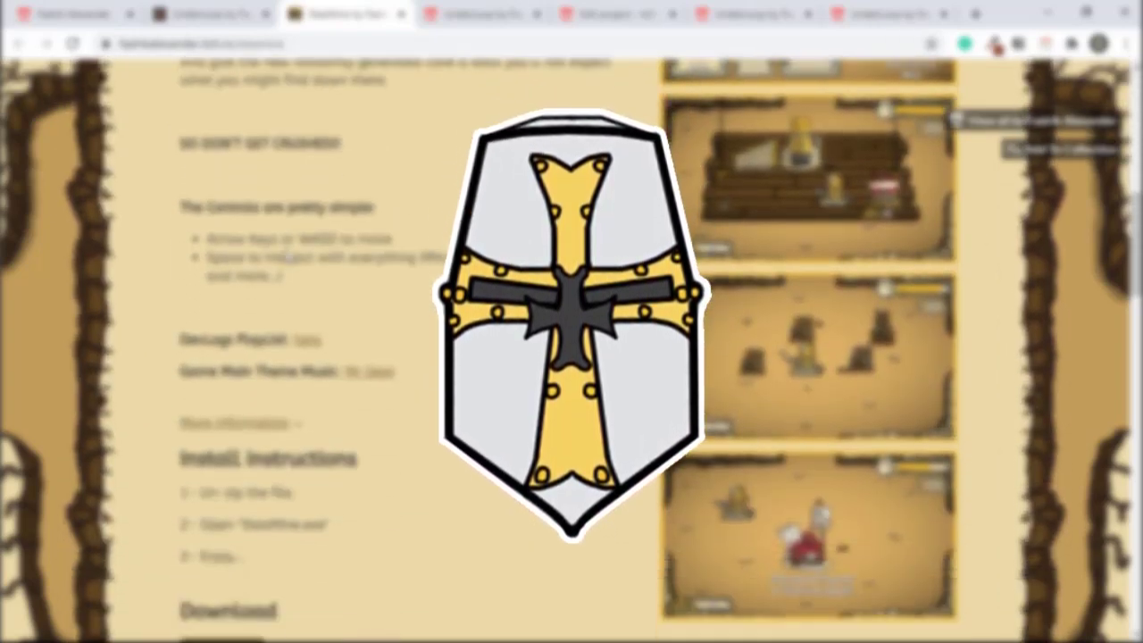
scroll(374, 259, "up", 12)
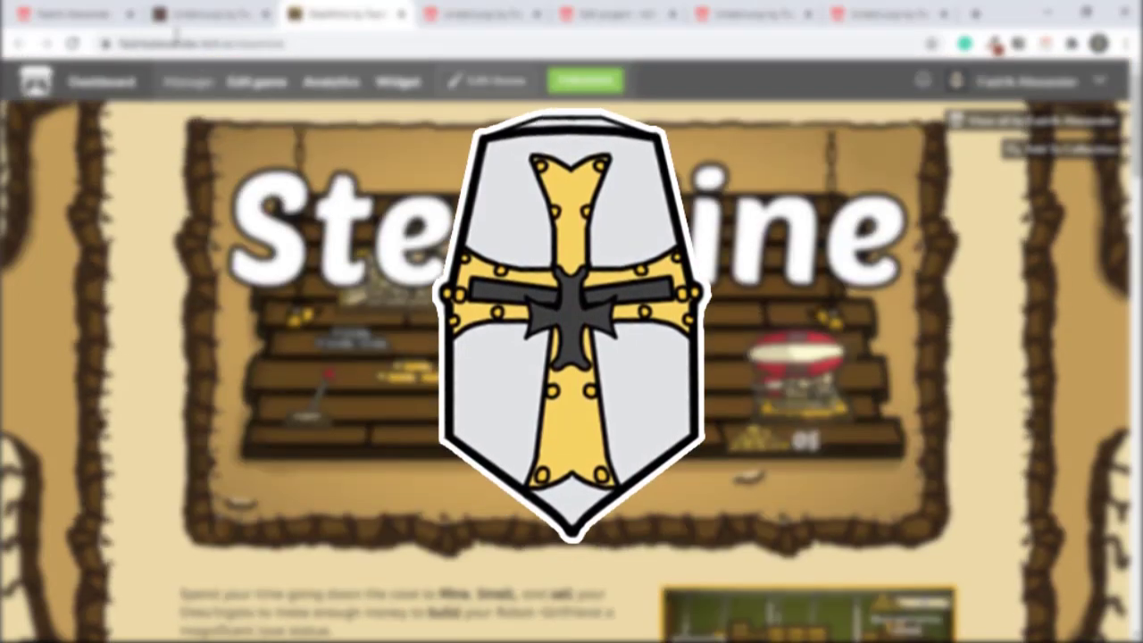
- Exit theme editing on the UnderLoop tab and scroll through the finished page
left_click(209, 15)
left_click(471, 80)
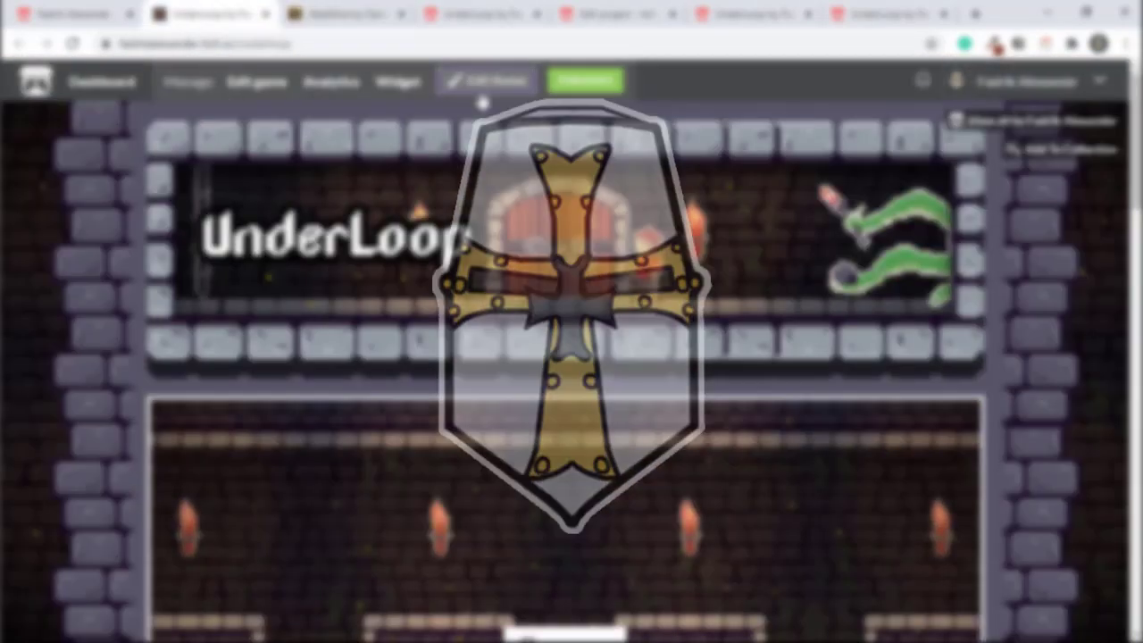
scroll(982, 255, "down", 3)
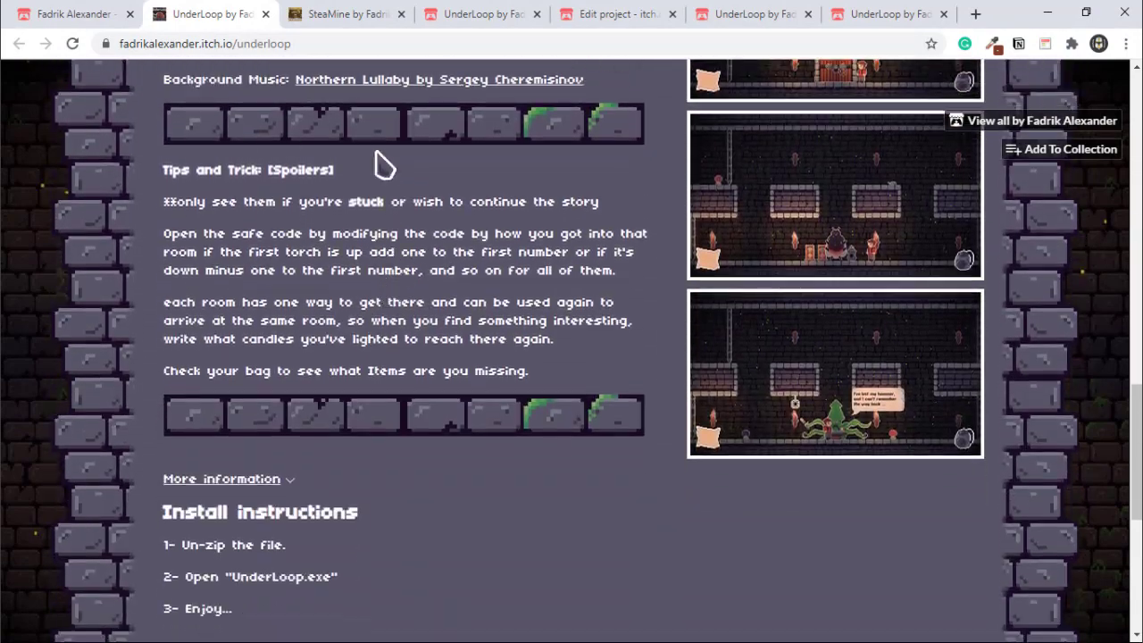
scroll(384, 221, "down", 3)
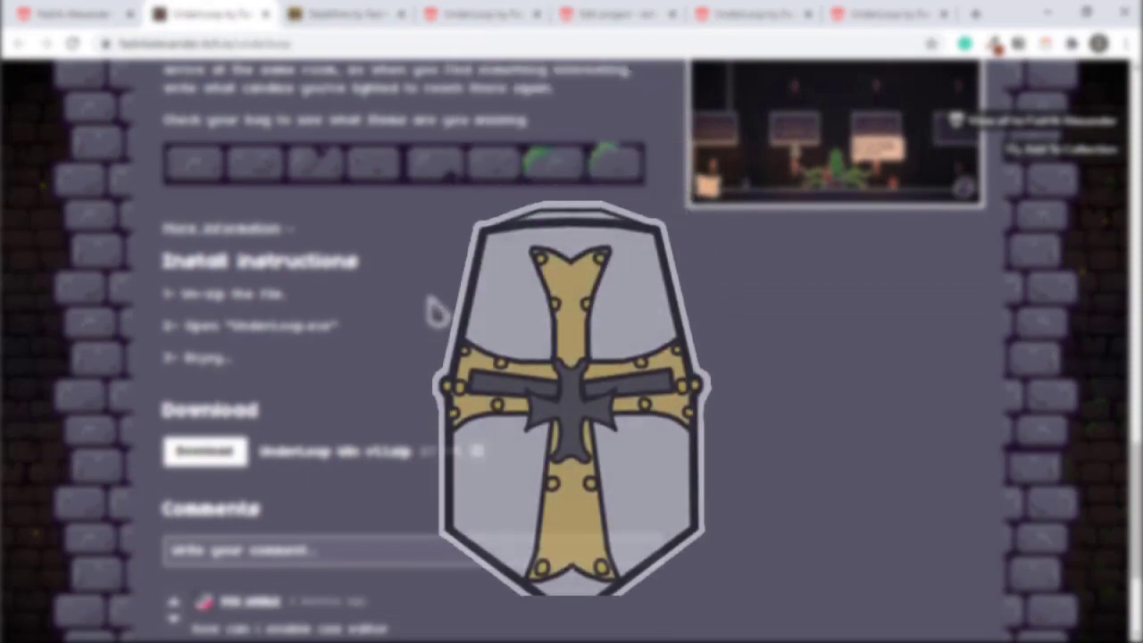
scroll(431, 308, "up", 5)
scroll(571, 357, "up", 4)
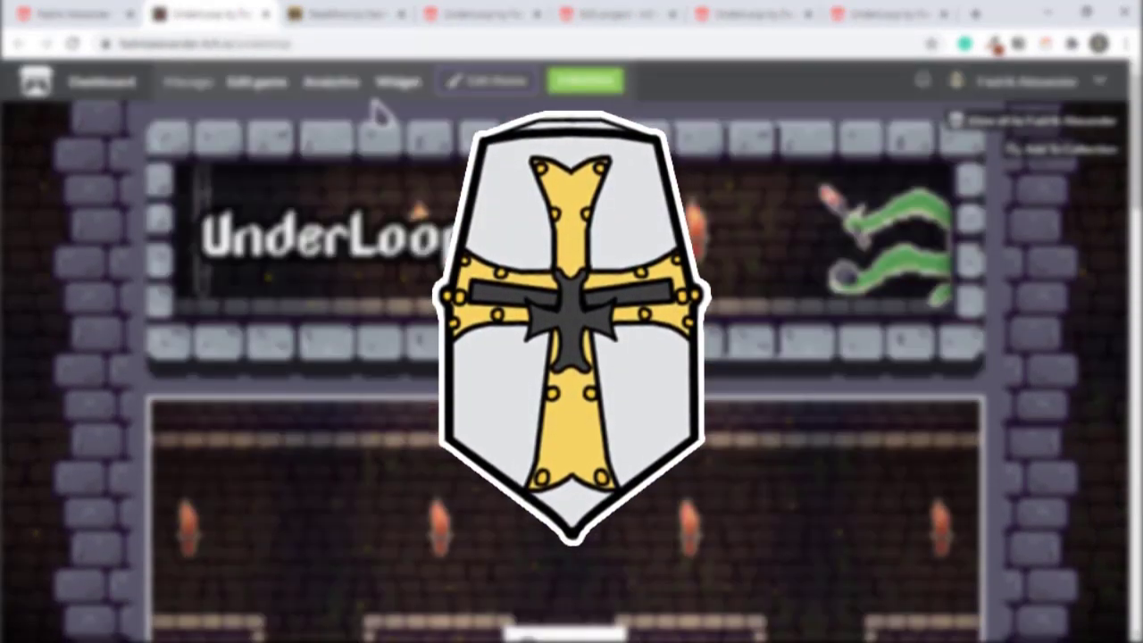
- Browse the SteaMine game page with its cave-themed banner for comparison
left_click(372, 19)
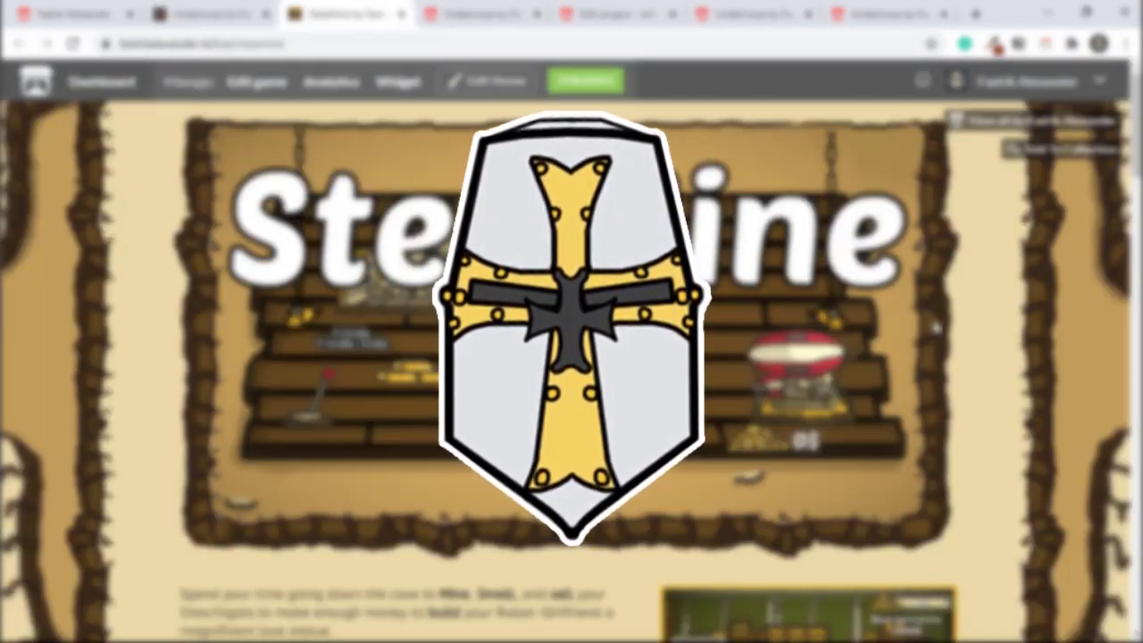
scroll(934, 327, "down", 5)
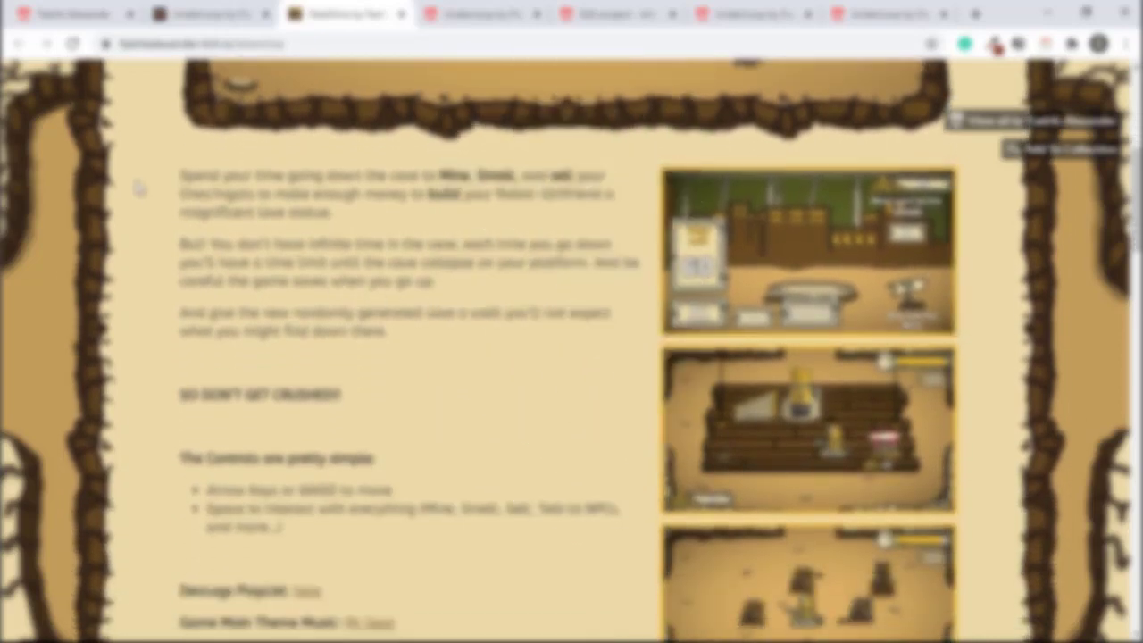
scroll(571, 357, "down", 2)
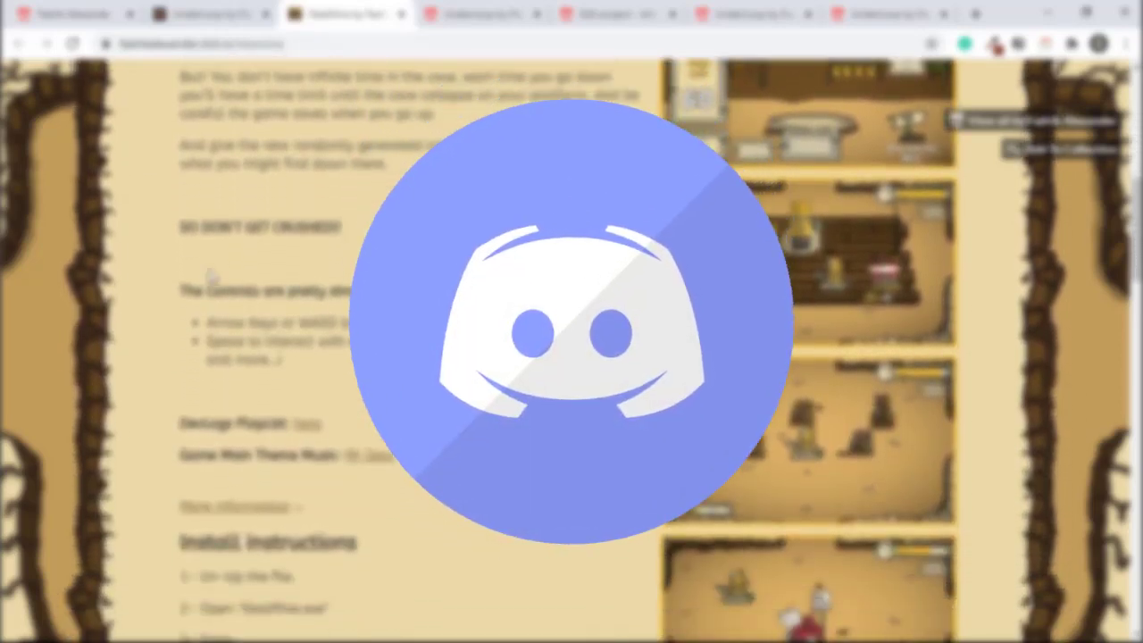
scroll(379, 346, "down", 5)
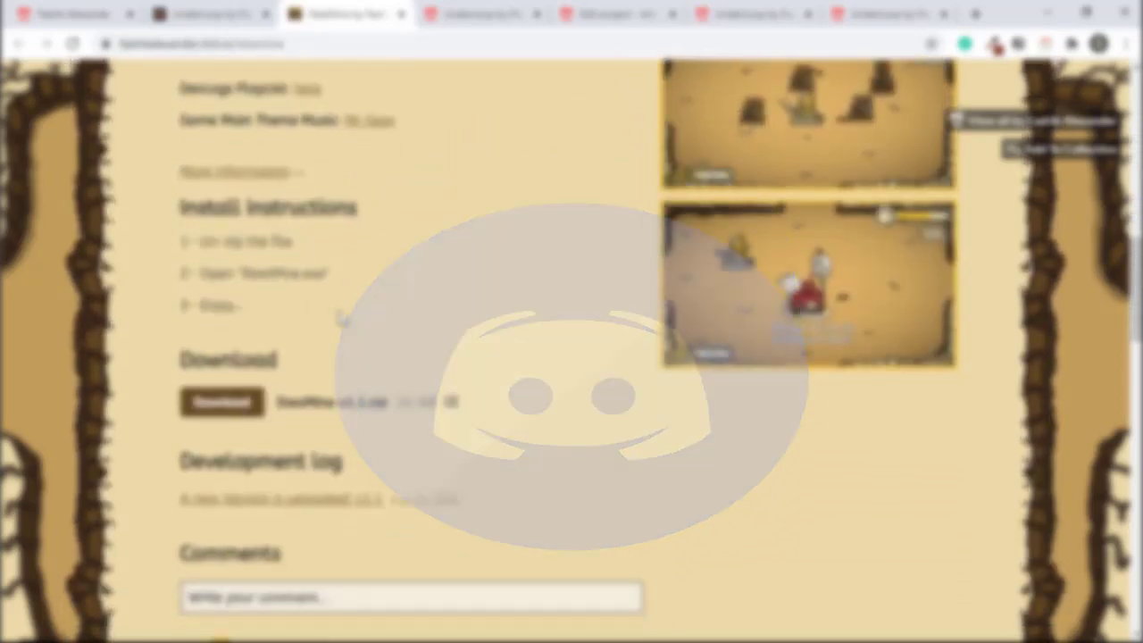
scroll(425, 352, "down", 2)
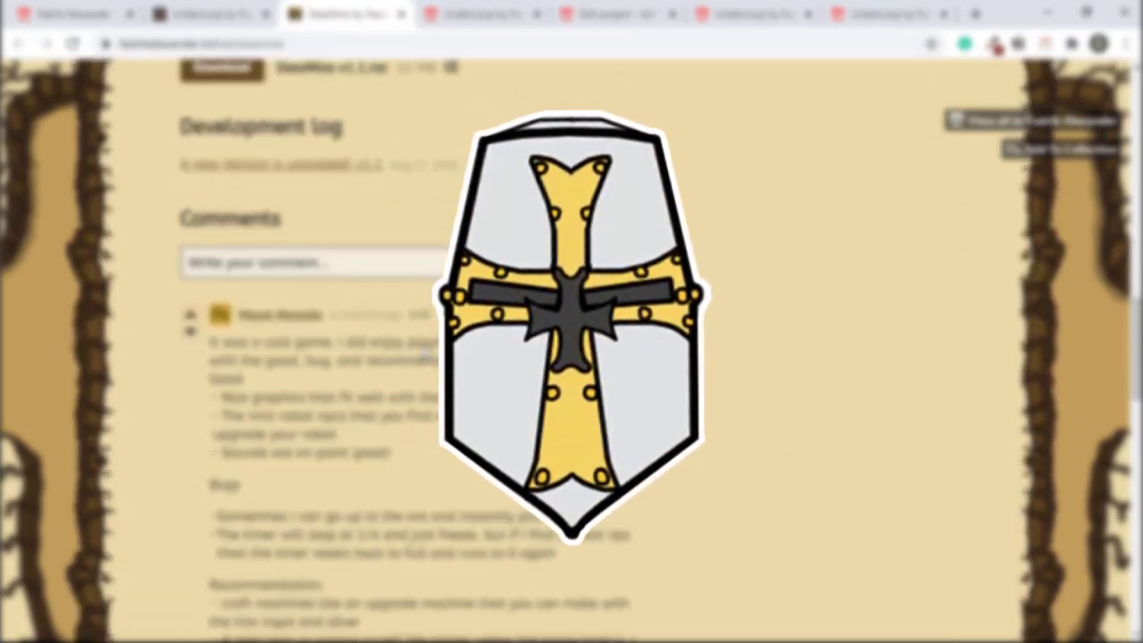
scroll(425, 354, "up", 15)
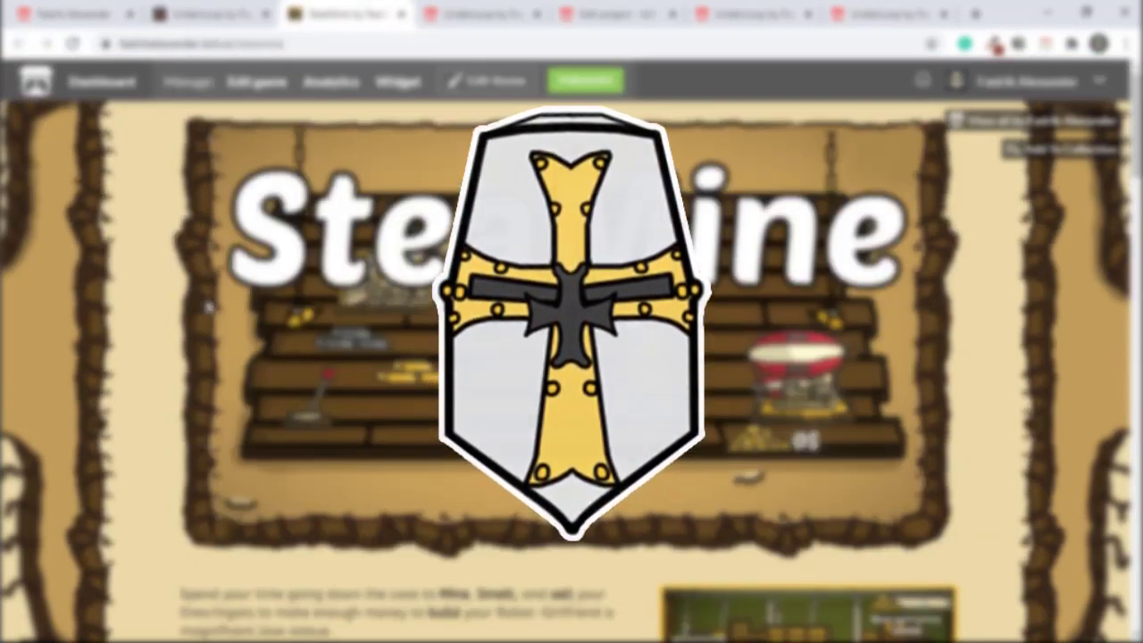
left_click(98, 15)
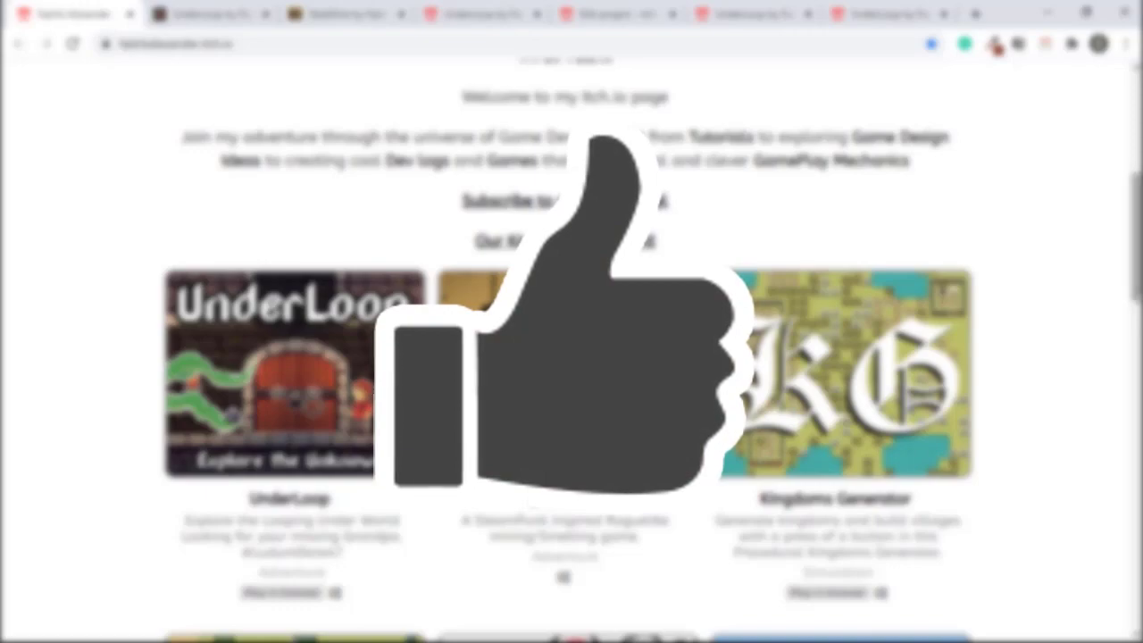